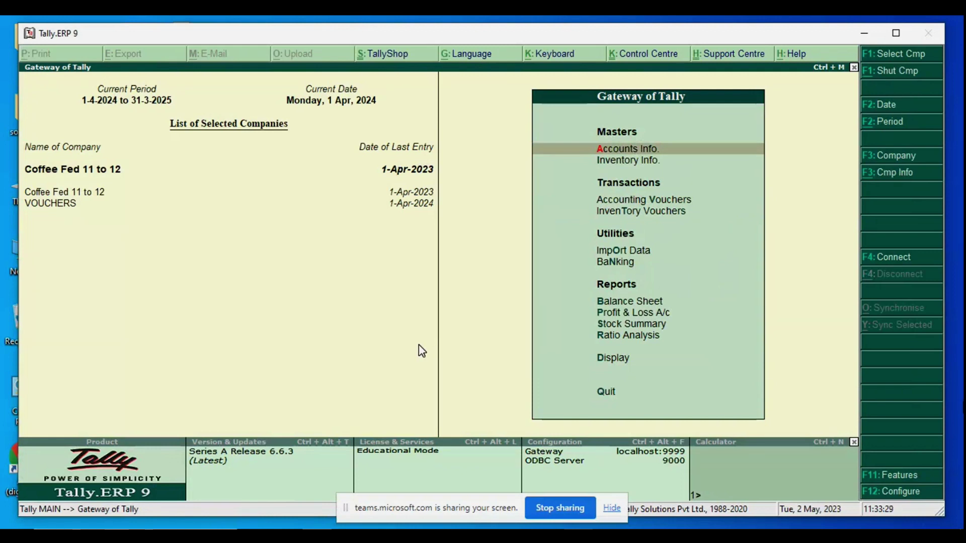
key("Down")
key("Return")
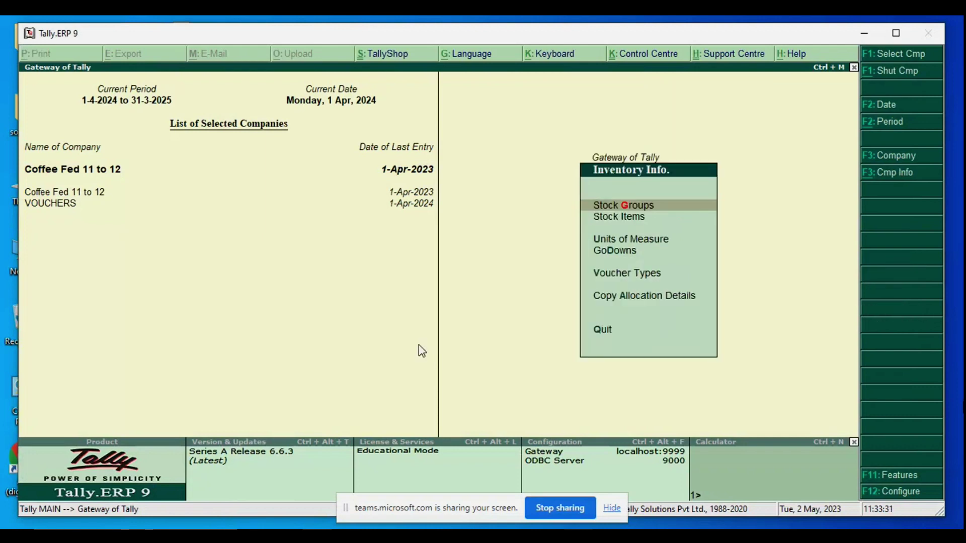
key("Escape")
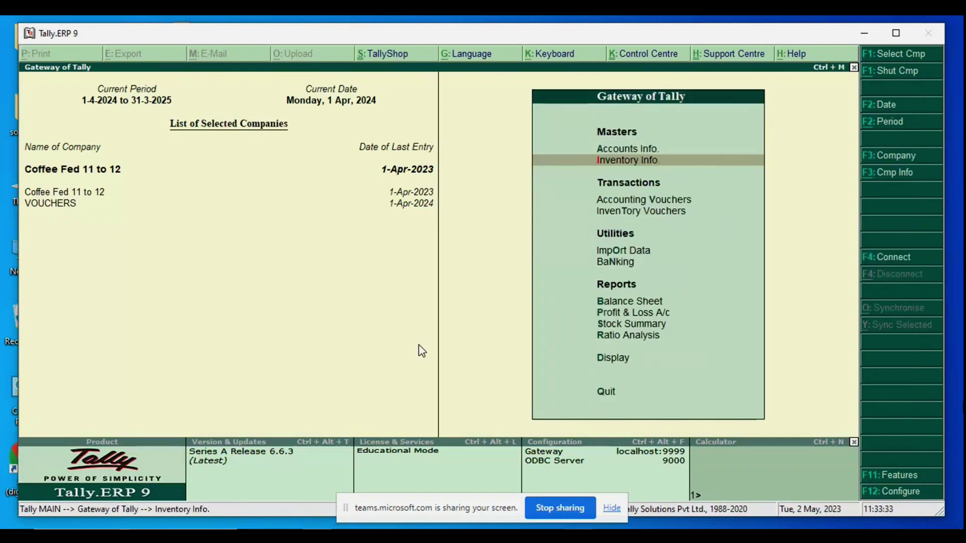
key("Up")
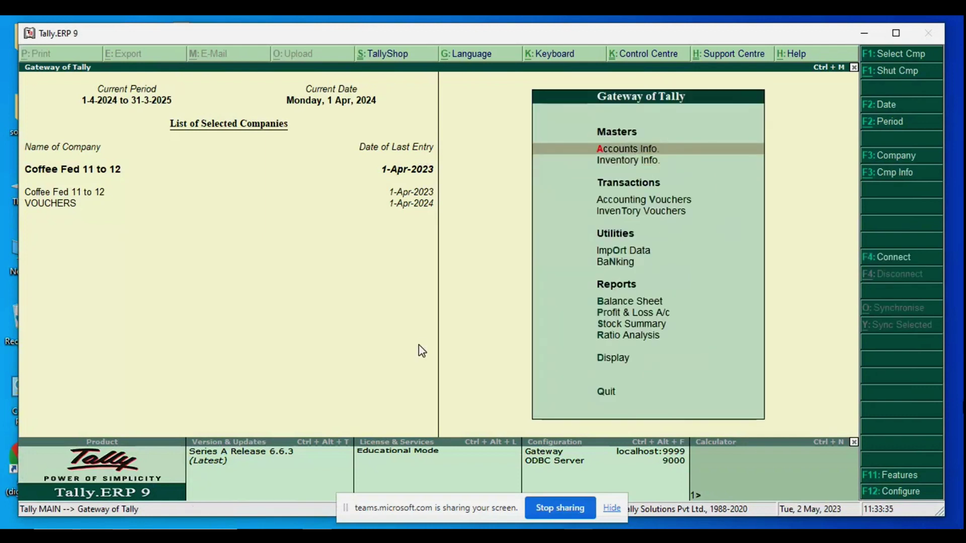
- Open the Cost Centres options under Accounts Info and check the branch cost centre names in the PDF textbook
key("Return")
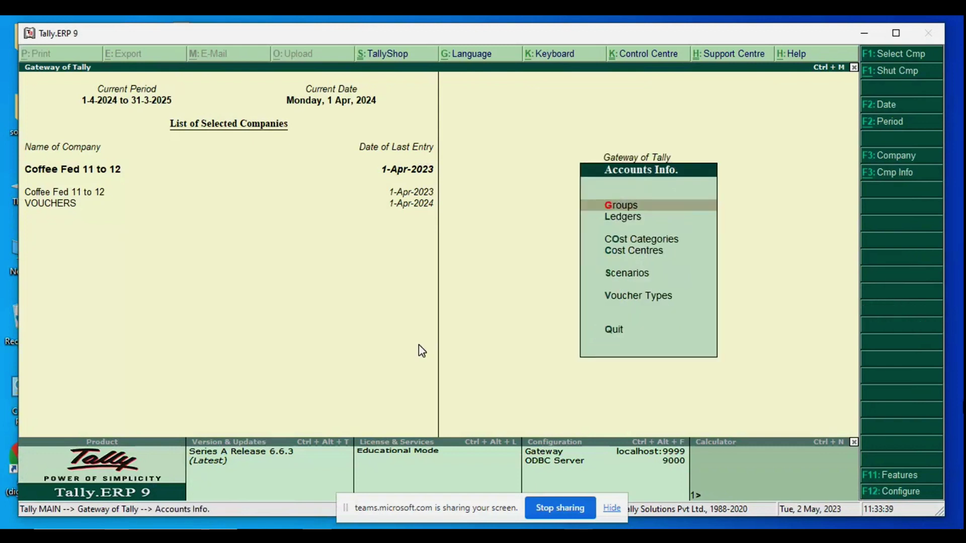
key("Down")
key("Down")
key("Down")
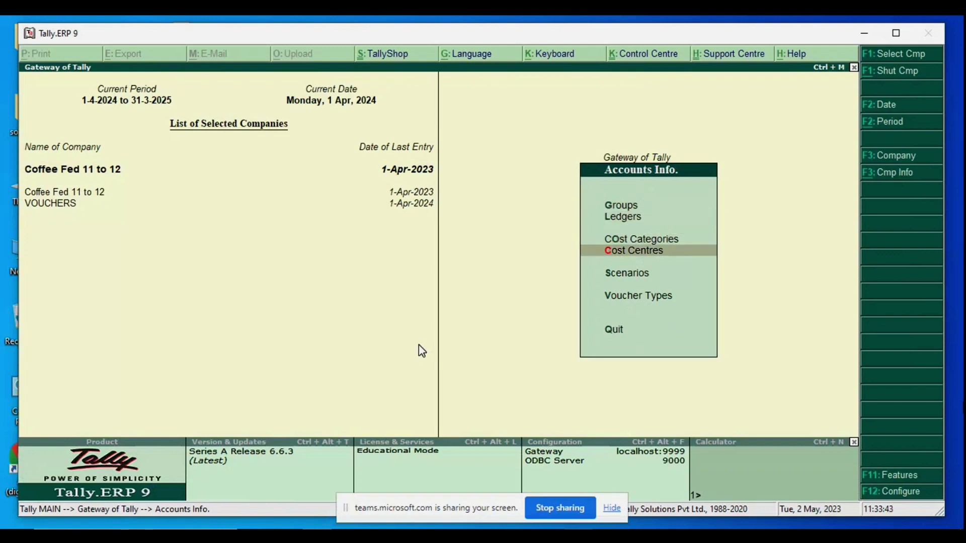
key("Return")
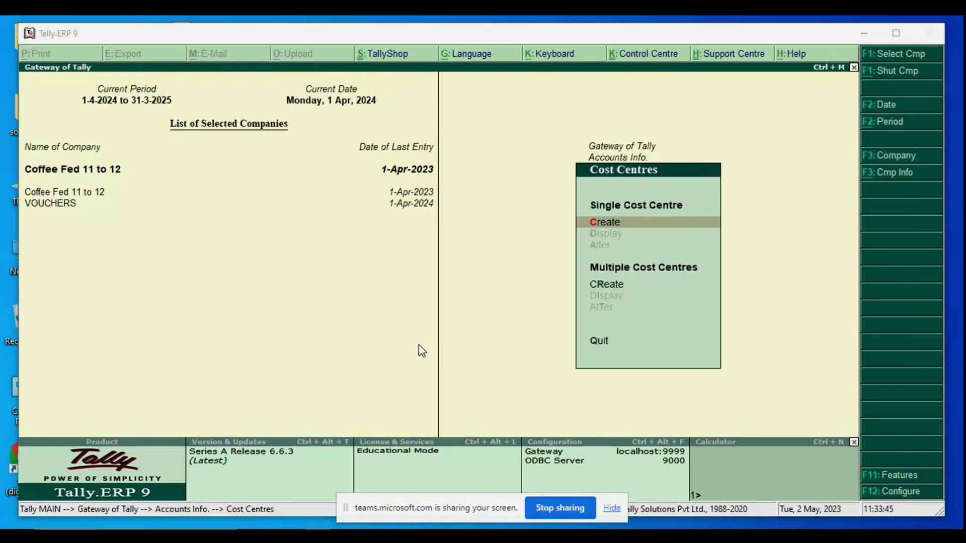
key("alt+Tab")
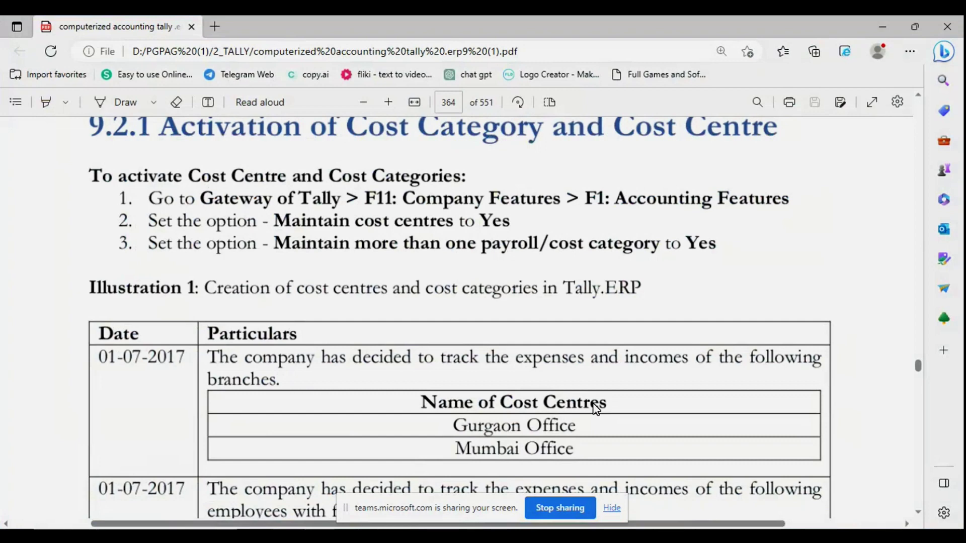
key("alt+Tab")
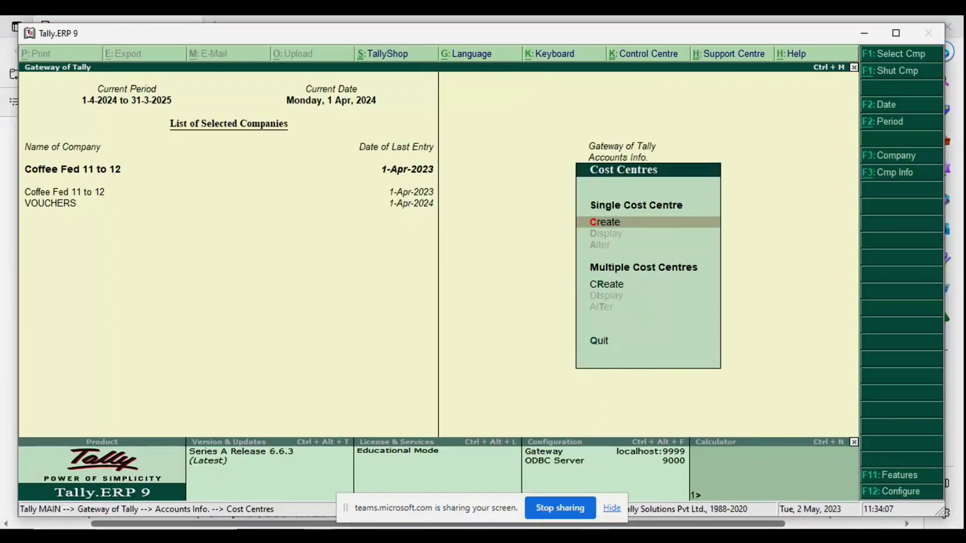
- Create a single cost centre named Gurgaon Office in Primary Cost Category, placed under Primary
key("Return")
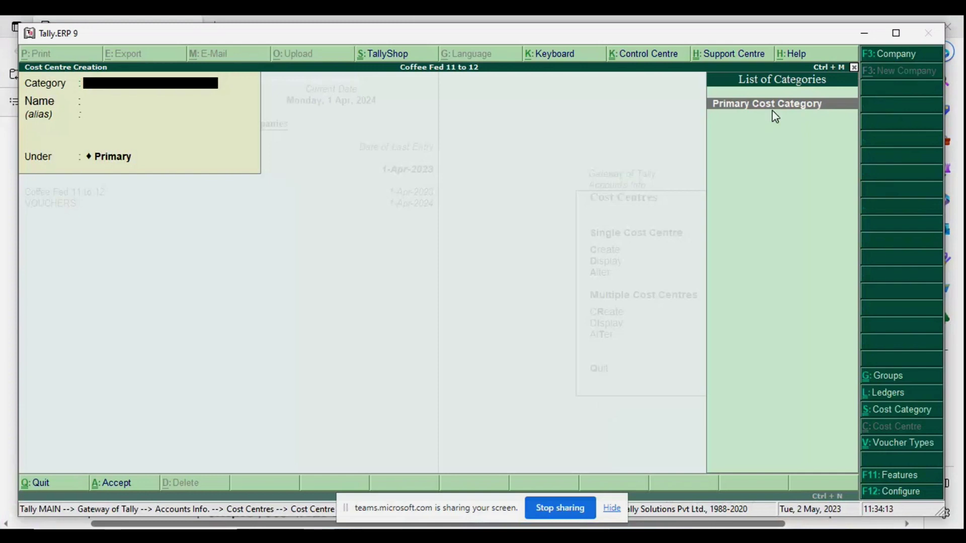
key("Return")
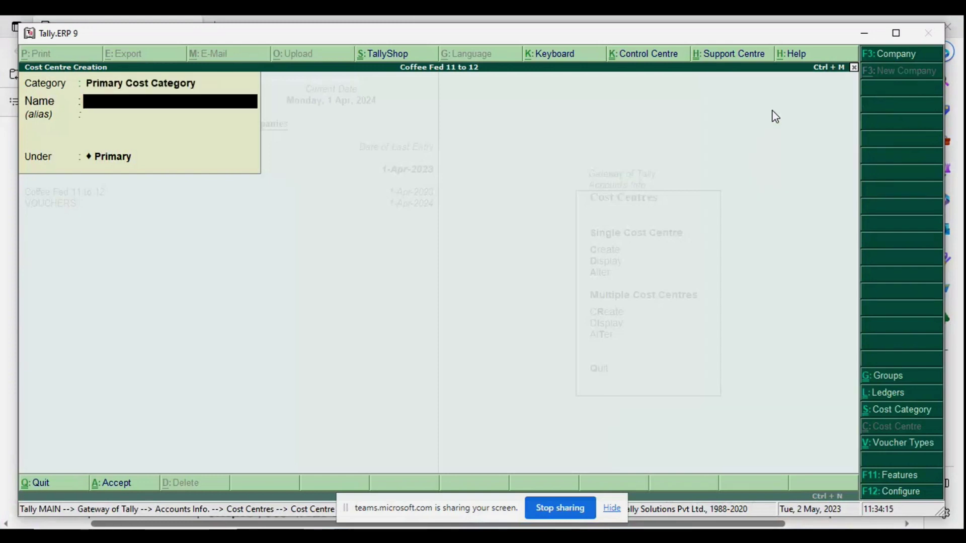
key("alt+Tab")
key("alt+Tab")
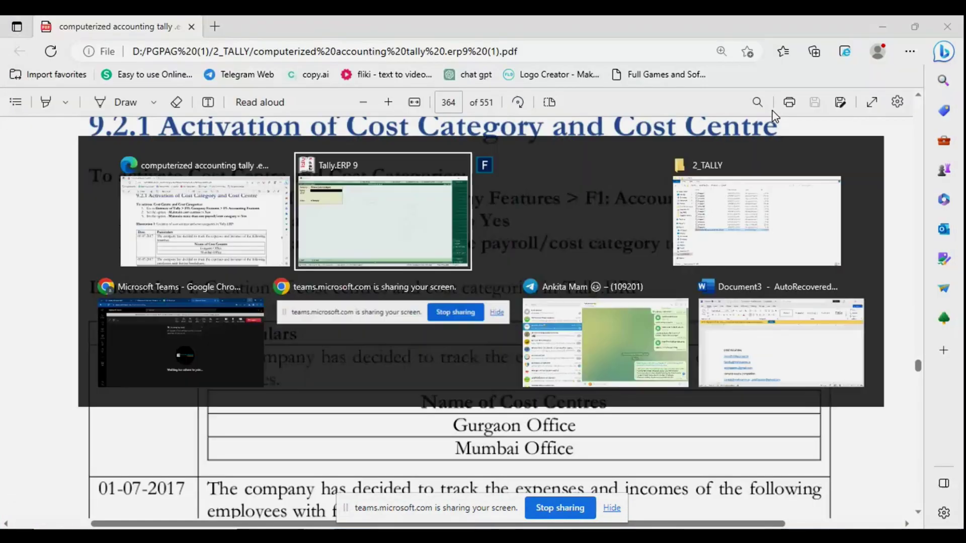
type("Gurga")
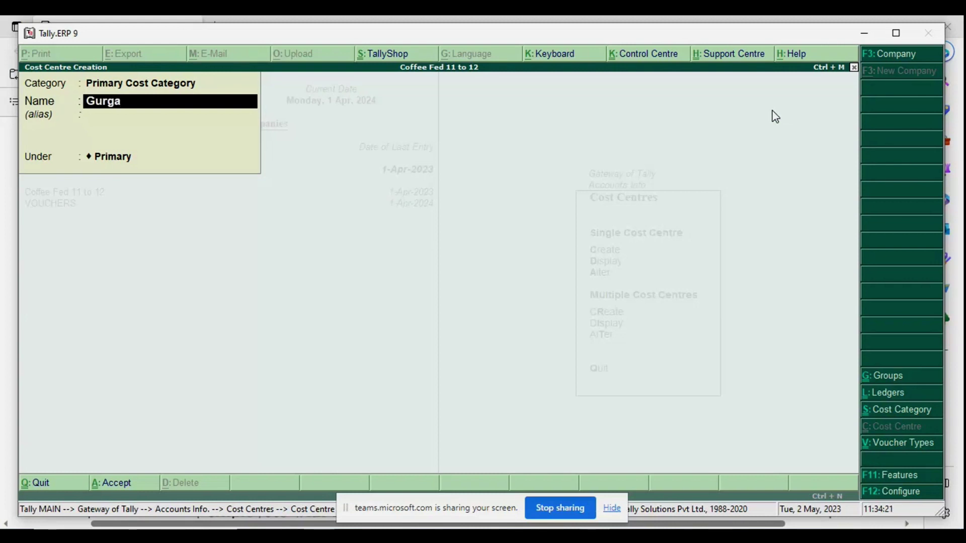
type("on office")
key("Return")
key("Return")
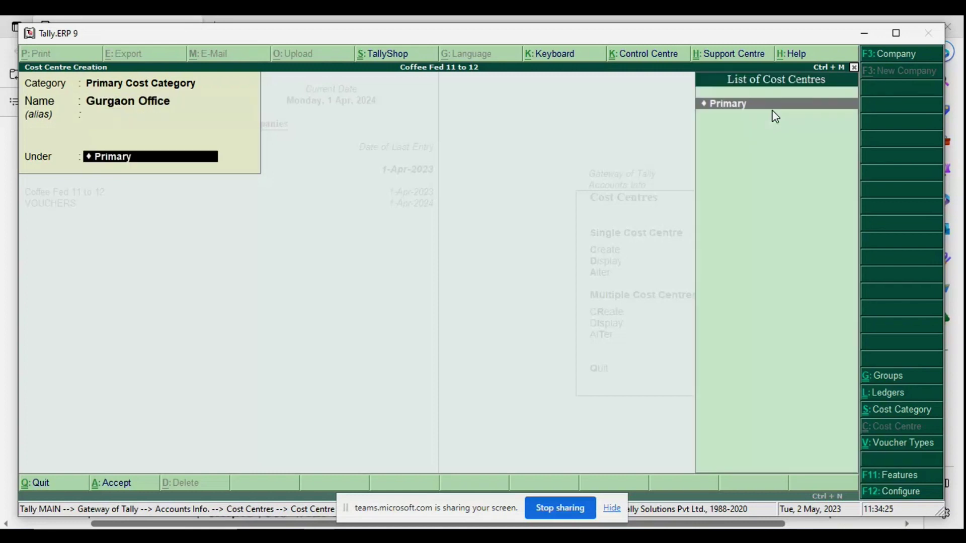
key("Return")
key("Return")
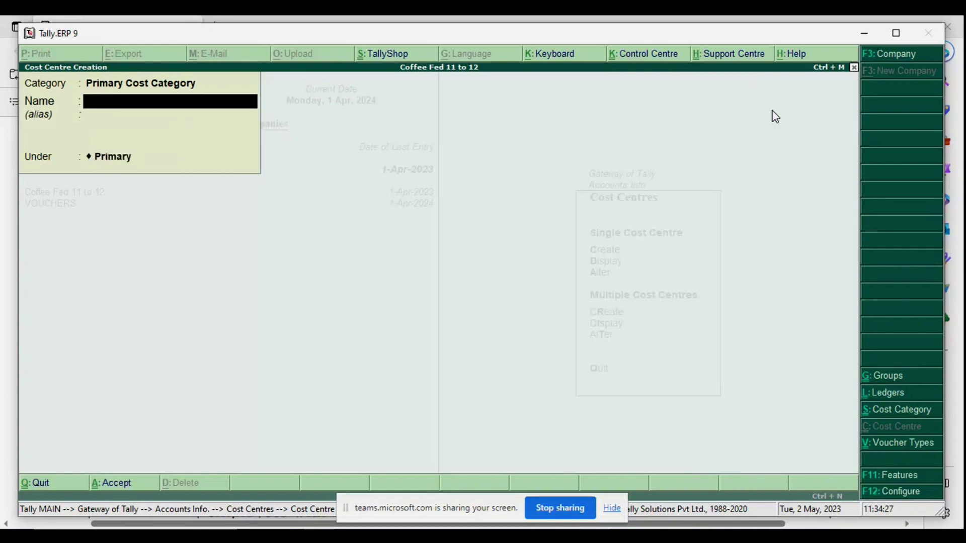
- Create a second cost centre named Mumbai Office in Primary Cost Category, placed under Primary
type("Mumbai Office")
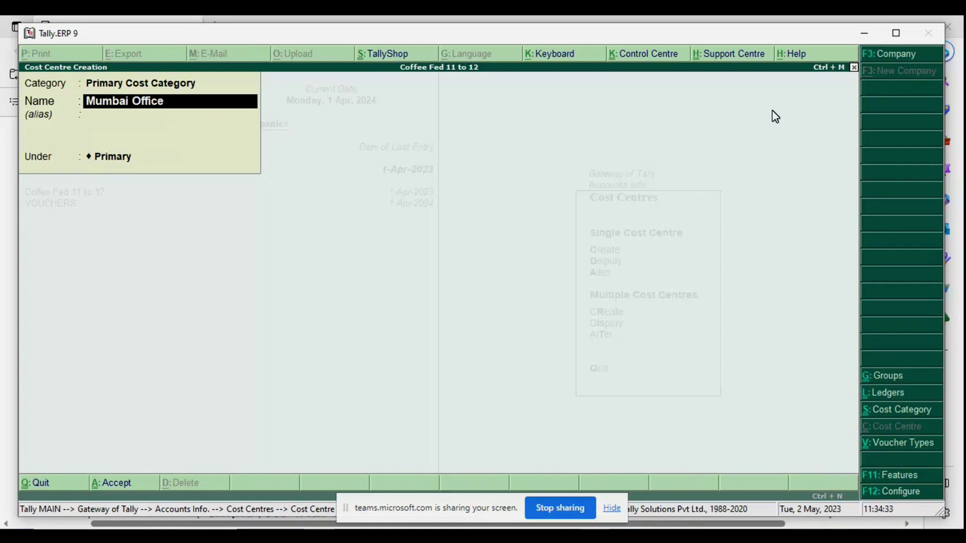
key("Return")
key("Return")
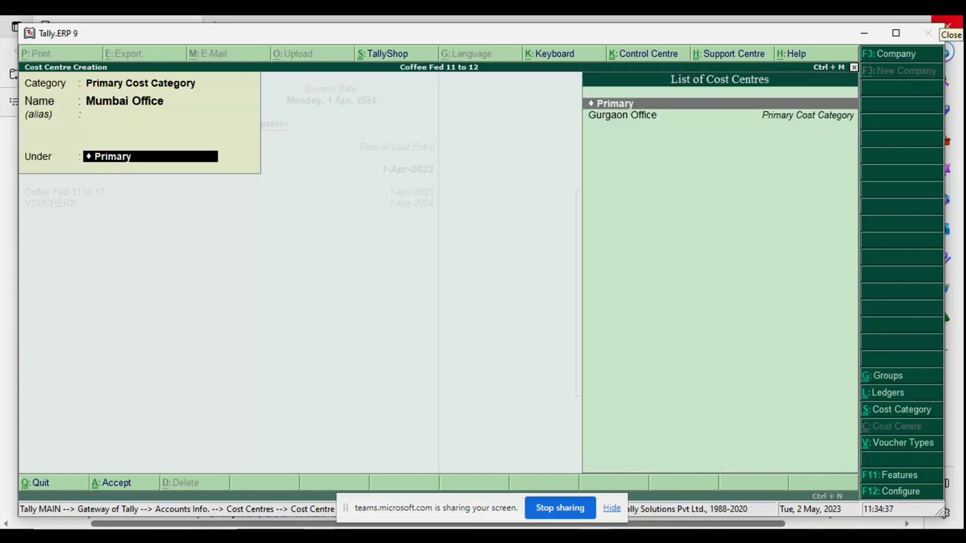
key("Return")
key("Return")
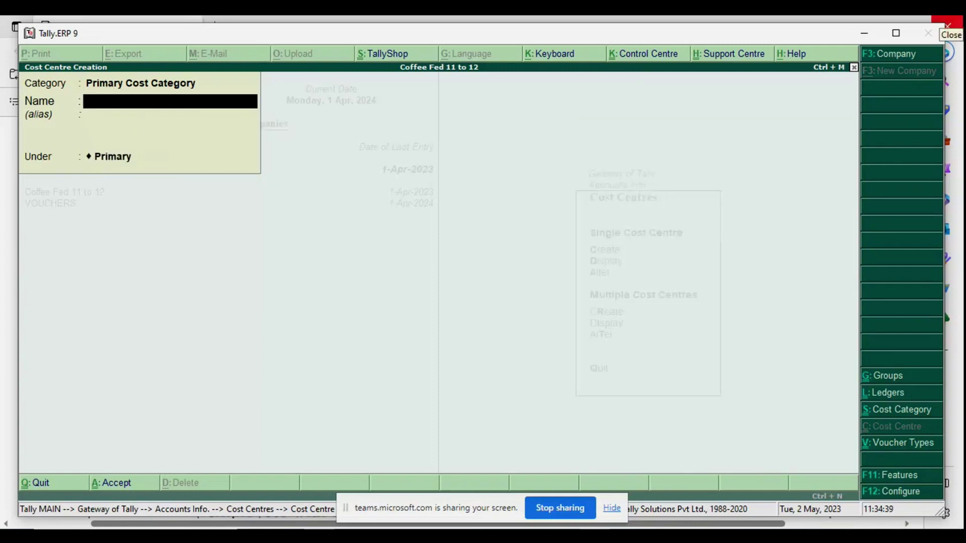
- Check the PDF textbook's table of employee cost categories and cost centres, and return to Tally.ERP 9
key("alt+Tab")
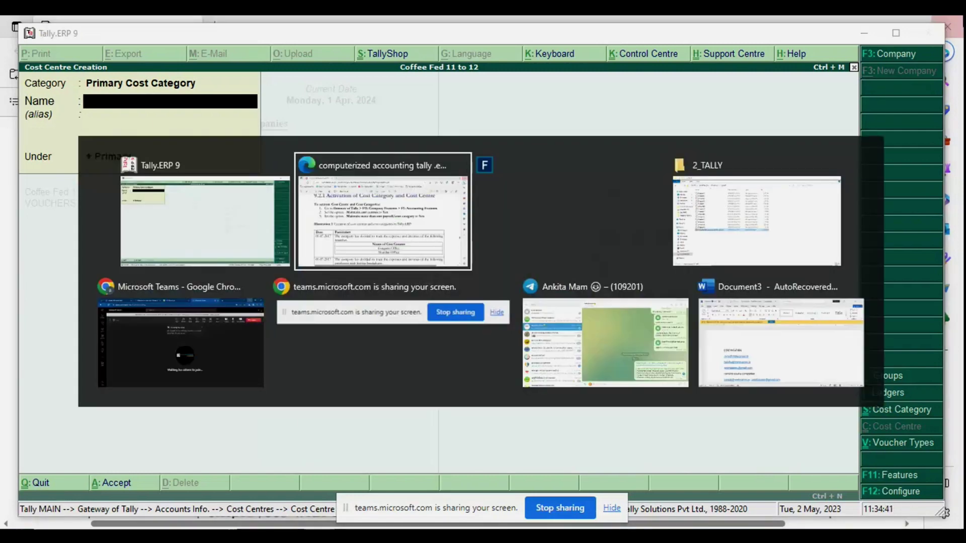
scroll(495, 214, "down", 6)
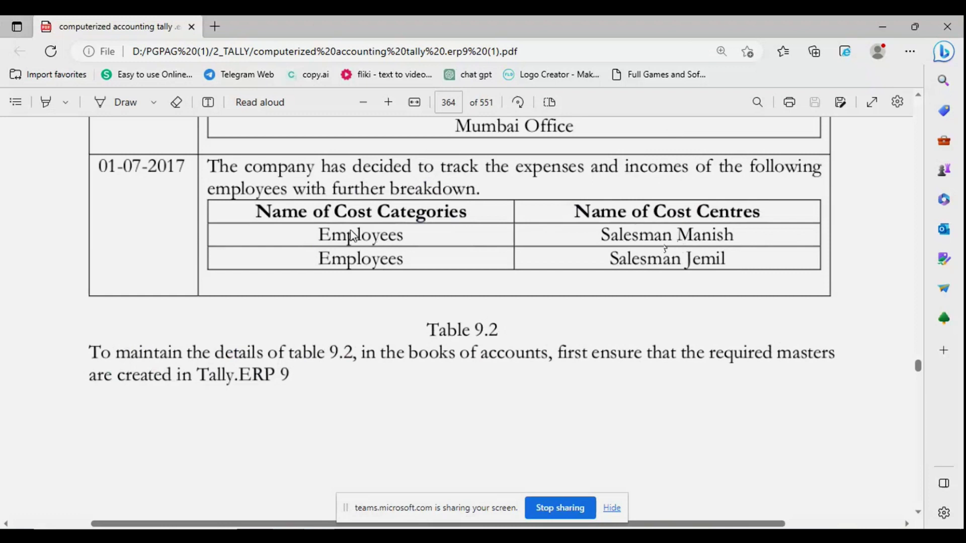
key("alt+Tab")
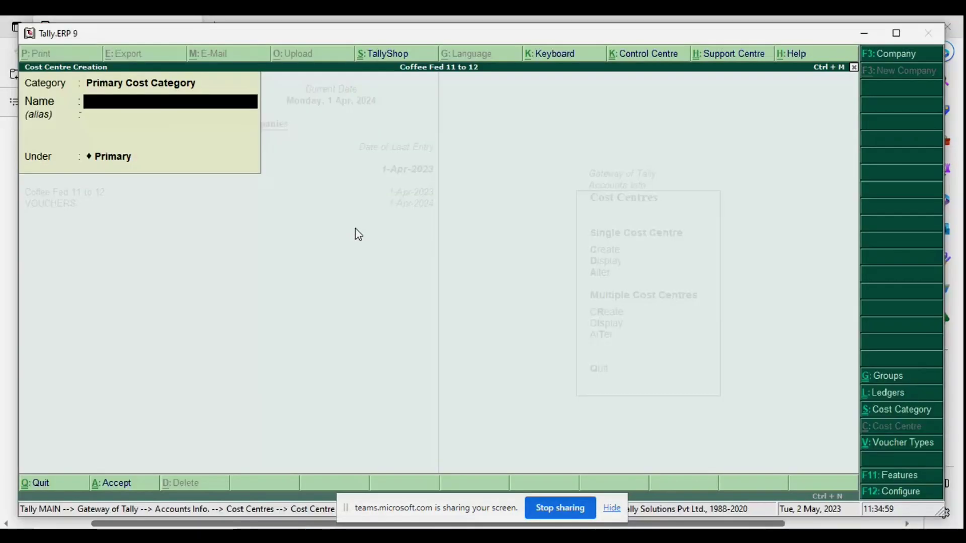
key("BackSpace")
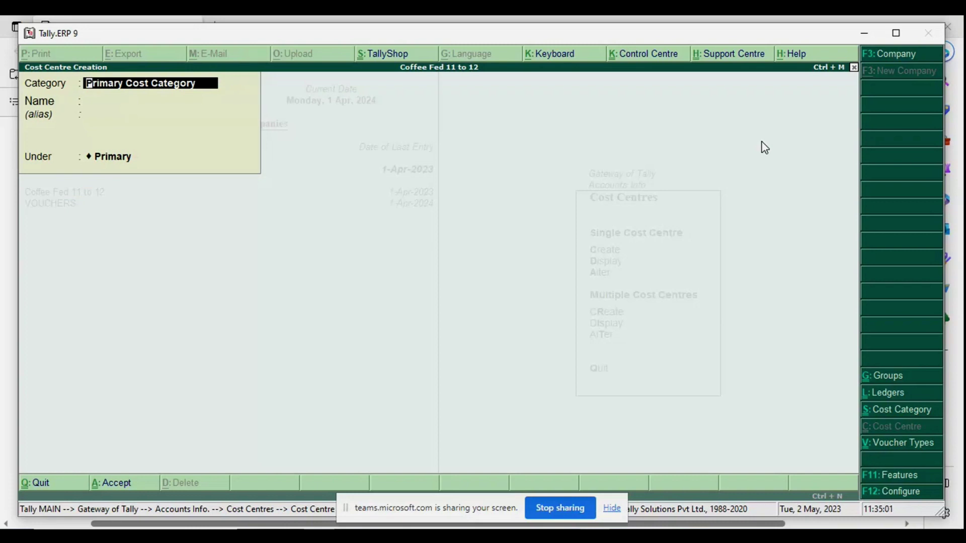
key("alt+c")
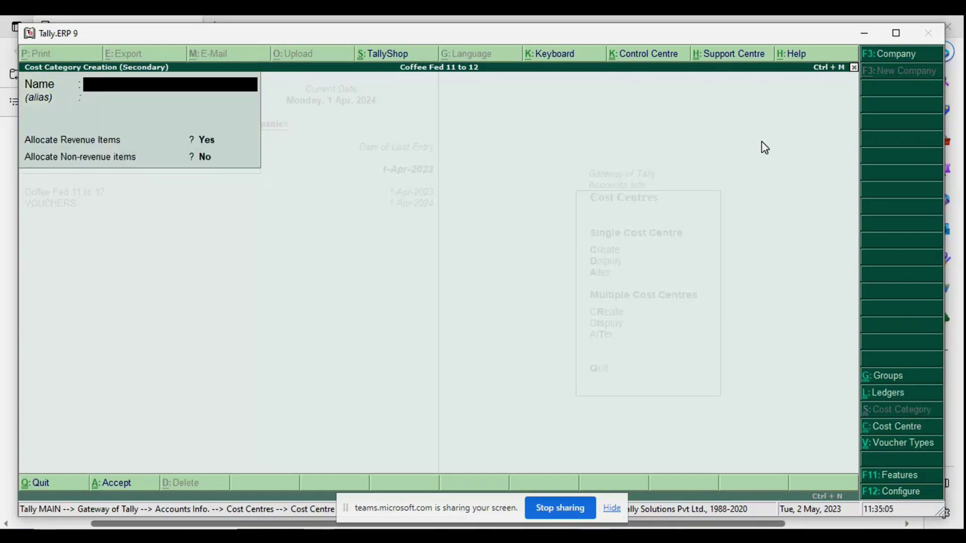
key("Escape")
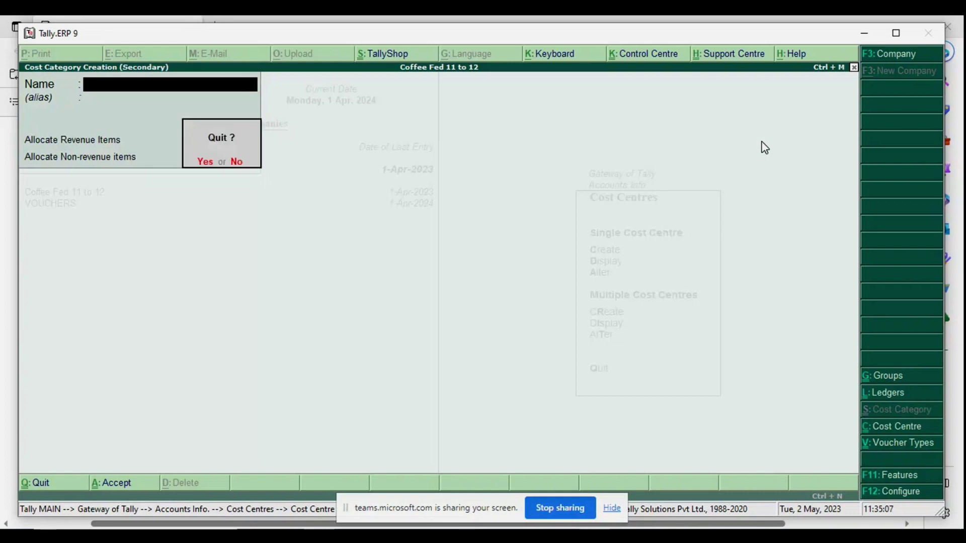
key("y")
- Leave cost centre creation and open the form for creating a single cost category
key("Escape")
key("y")
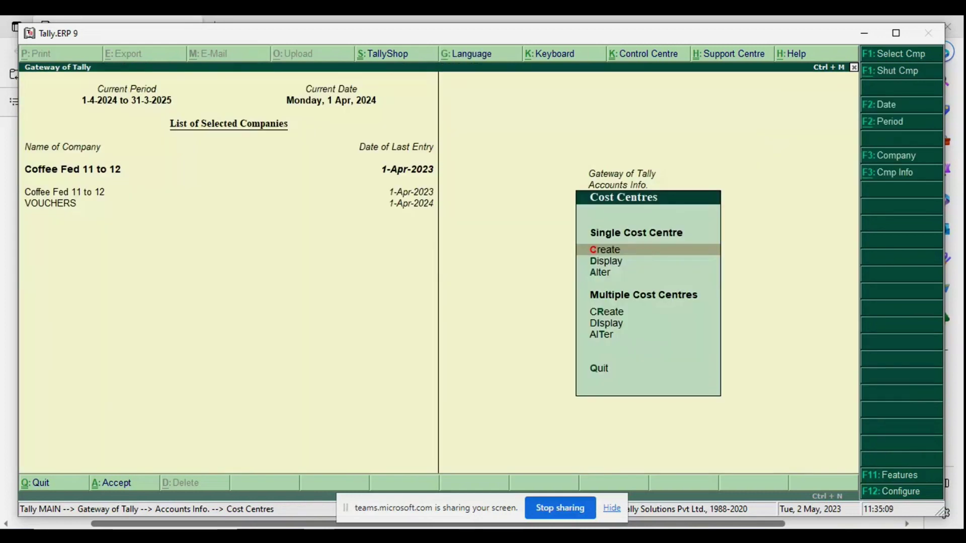
key("Escape")
key("Up")
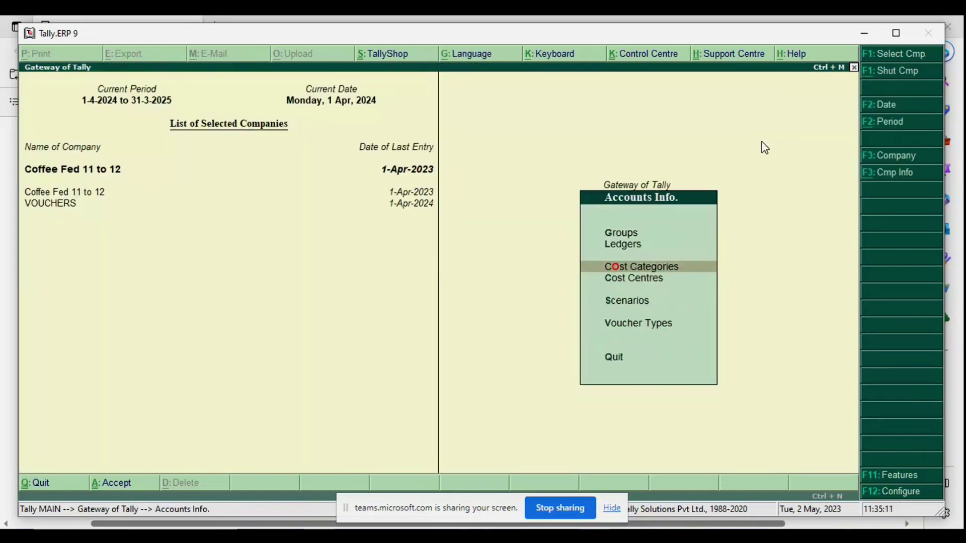
key("Return")
key("Return")
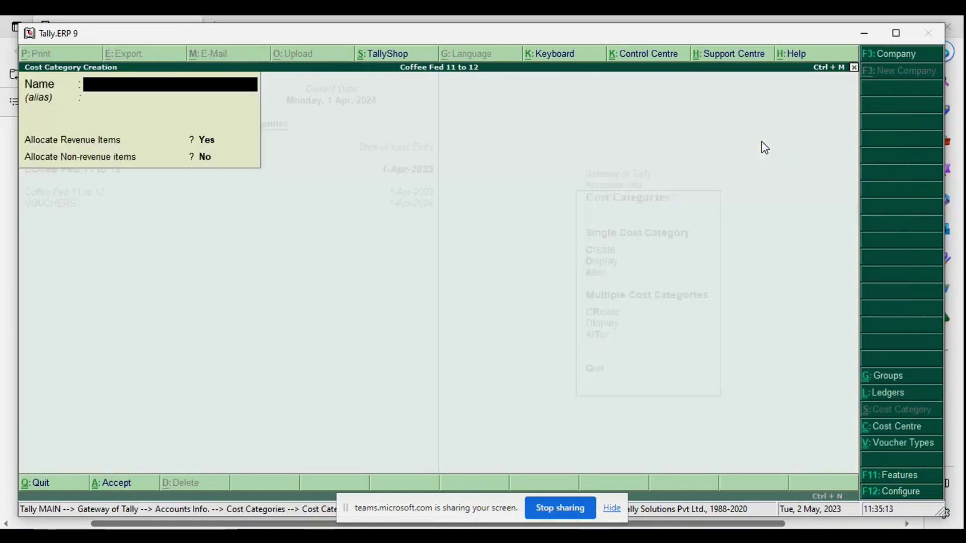
- Create a cost category named Employee with allocation of both revenue and non-revenue items set to Yes, and return to Accounts Info
type("Employee")
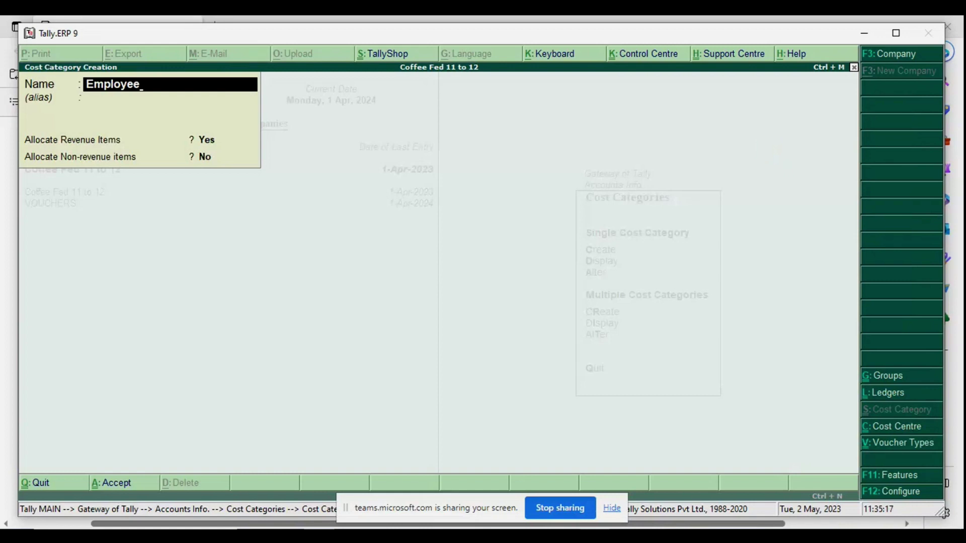
key("Return")
key("Return")
key("Return")
type("ye")
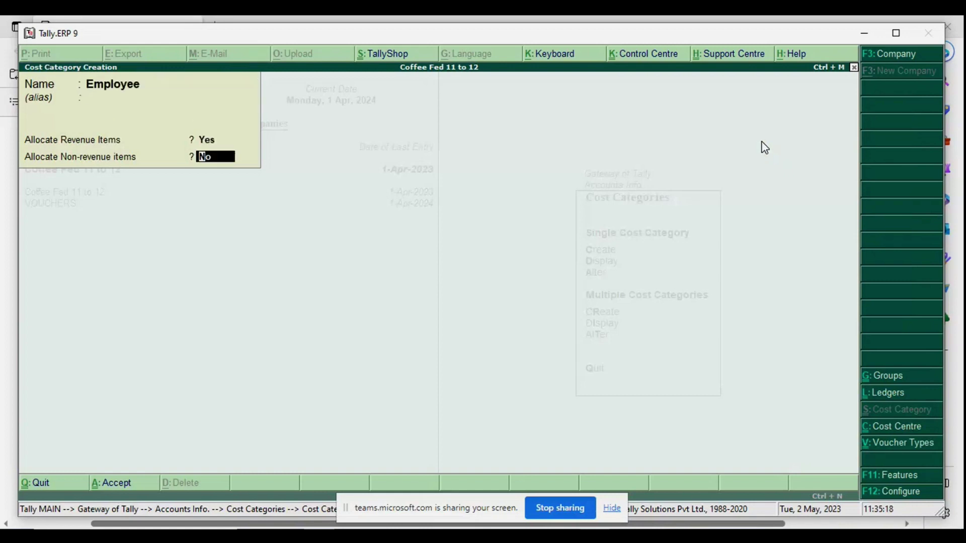
type("s")
key("Return")
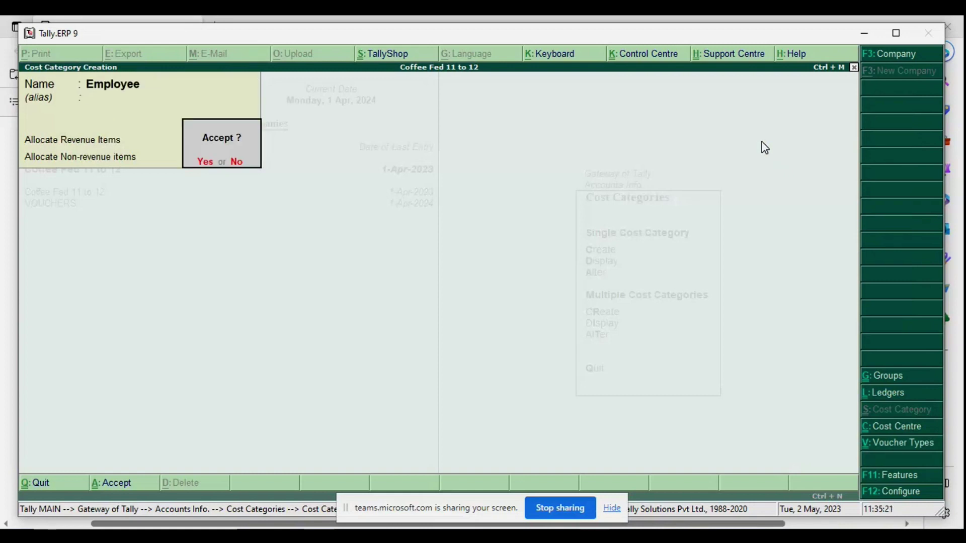
key("y")
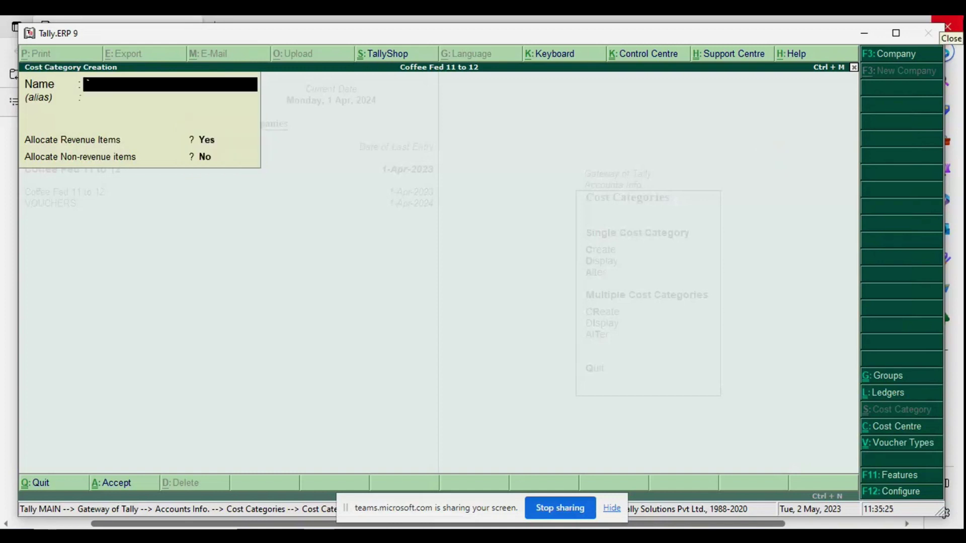
key("Escape")
key("y")
key("Escape")
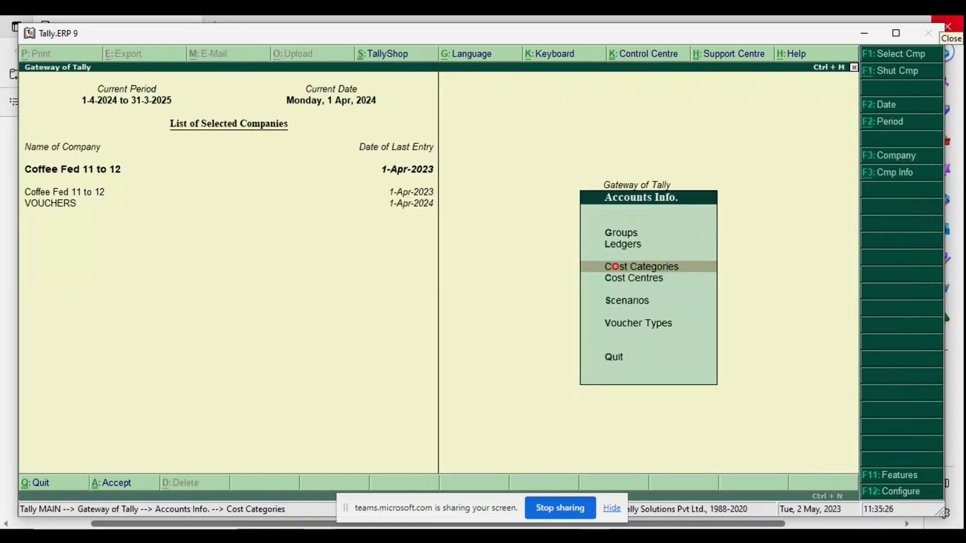
- Create a cost centre in the Employee category named Salesman plus the first salesman's name from the textbook, placed under Primary
key("Down")
key("Return")
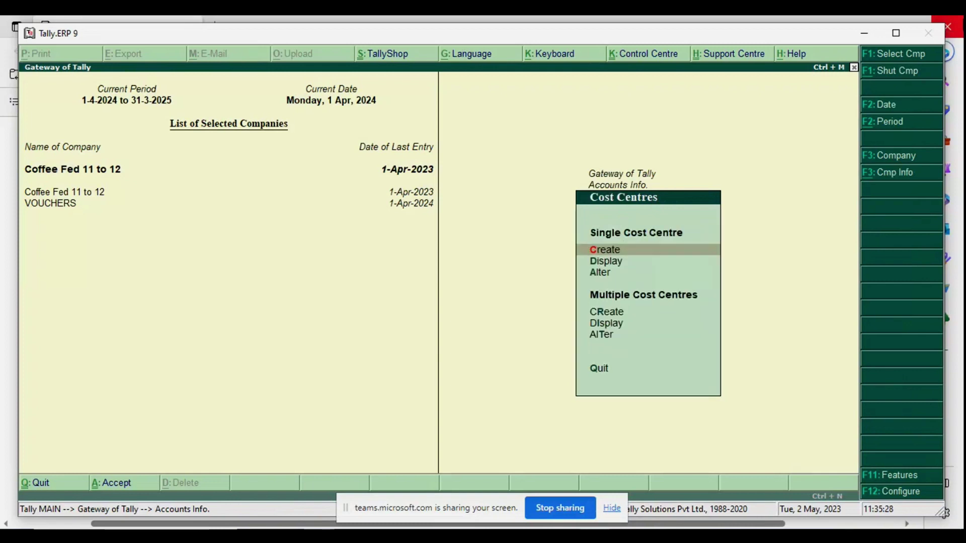
key("Return")
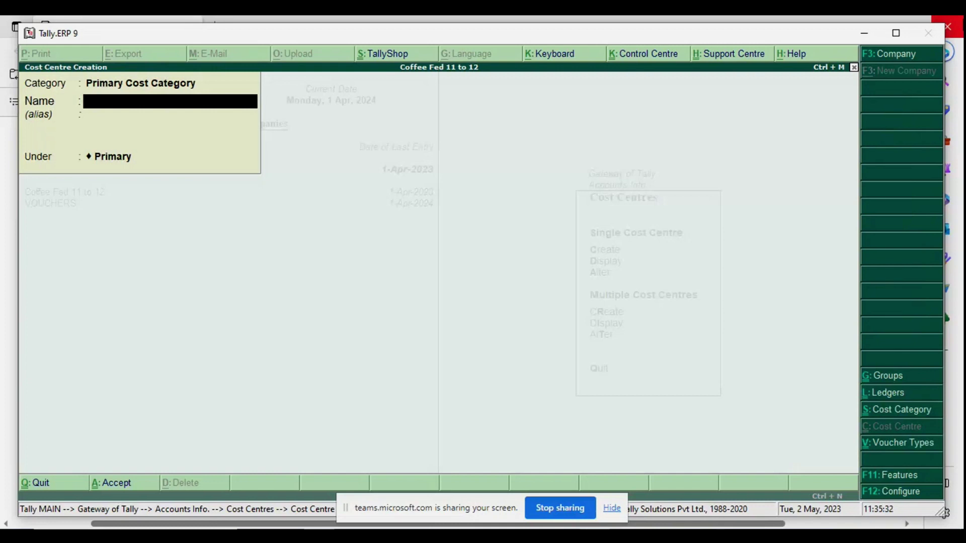
key("BackSpace")
key("BackSpace")
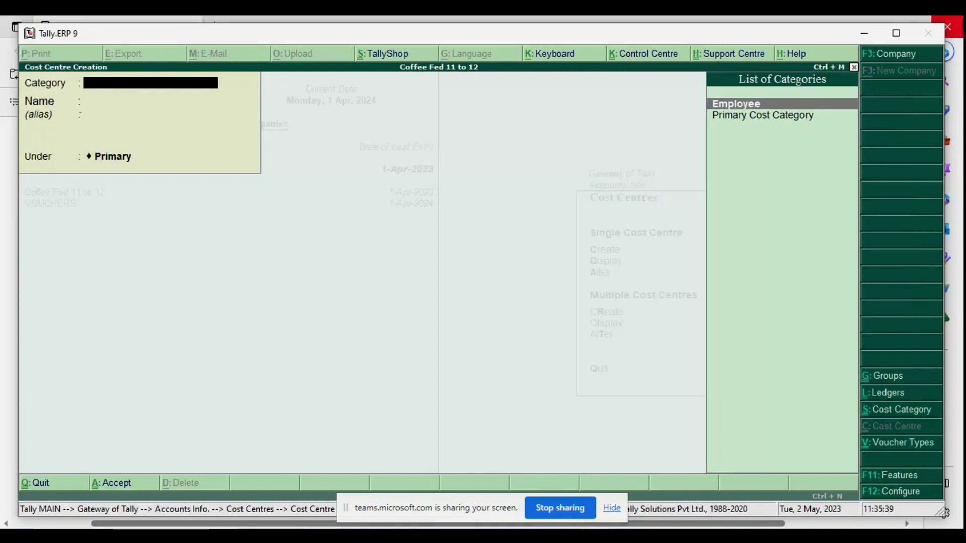
key("Return")
type("S")
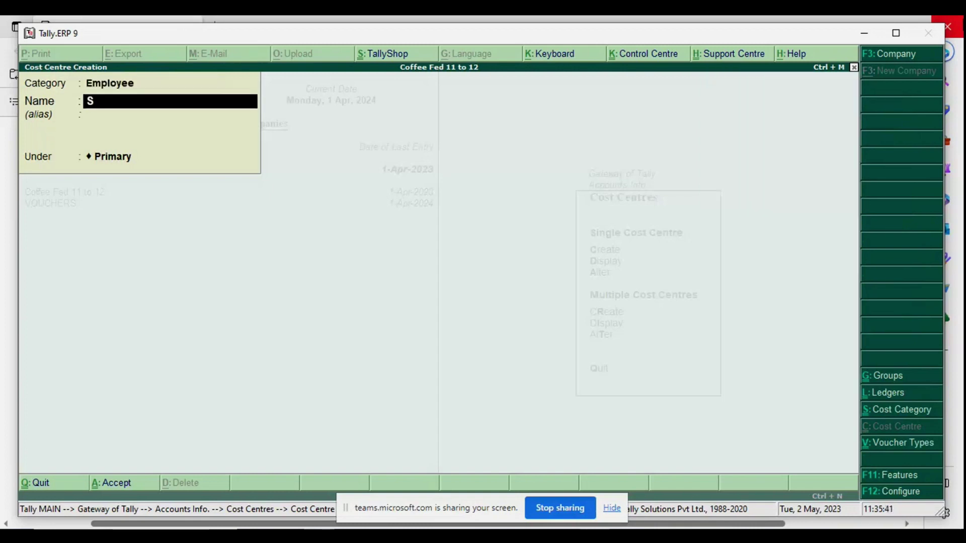
type("alesman Manish")
key("Return")
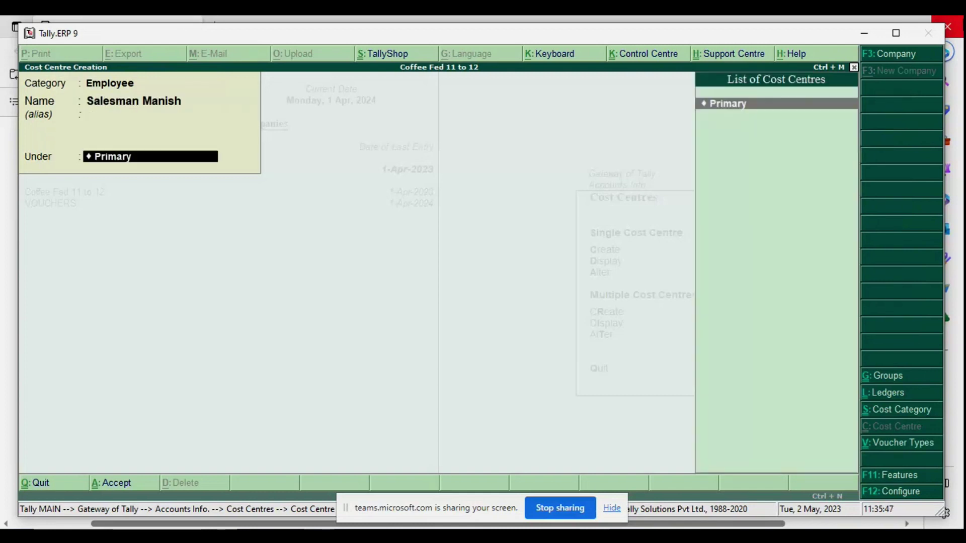
key("Return")
key("Return")
- Create a second Employee cost centre named Salesman plus the second salesman's name, placed under Primary, and leave cost centre creation
type("Sal")
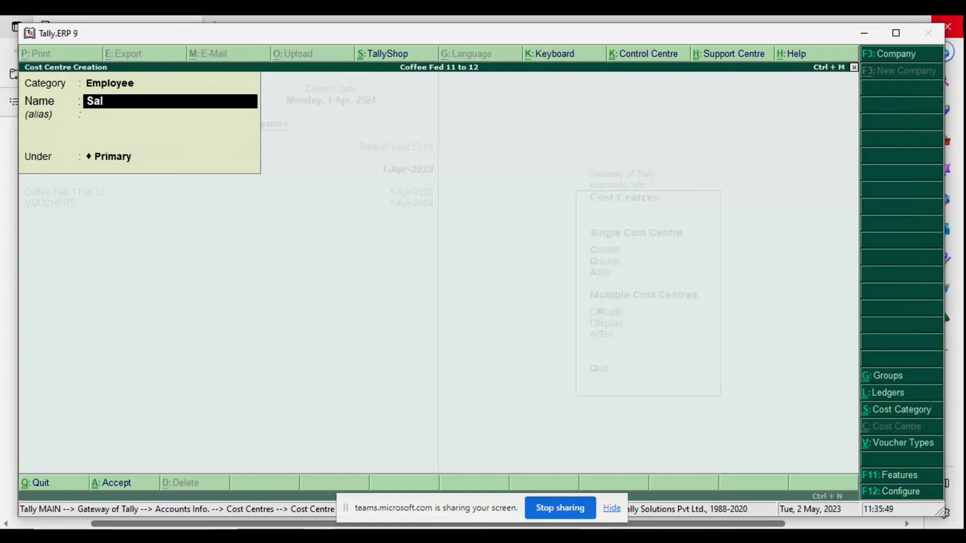
type("esman Jamil")
key("Return")
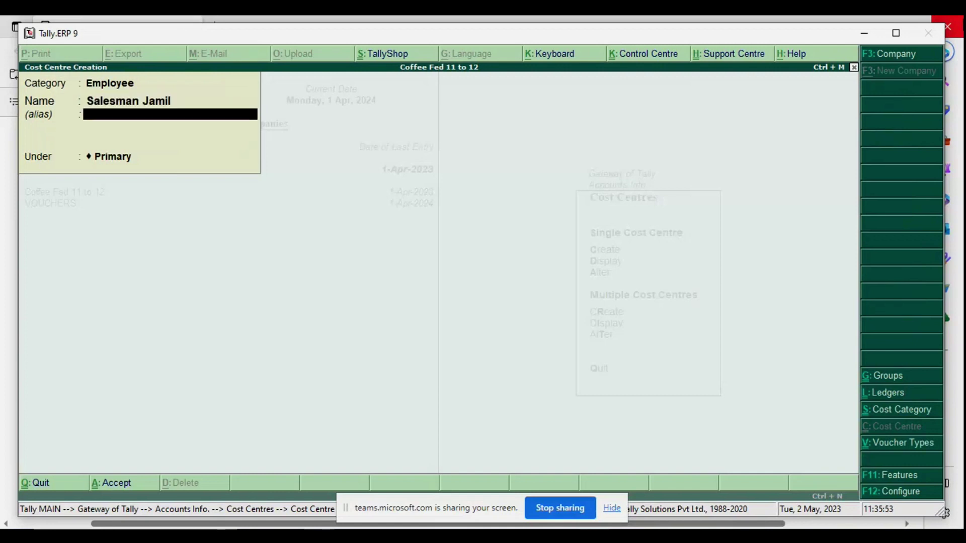
key("Return")
key("Return")
key("Return")
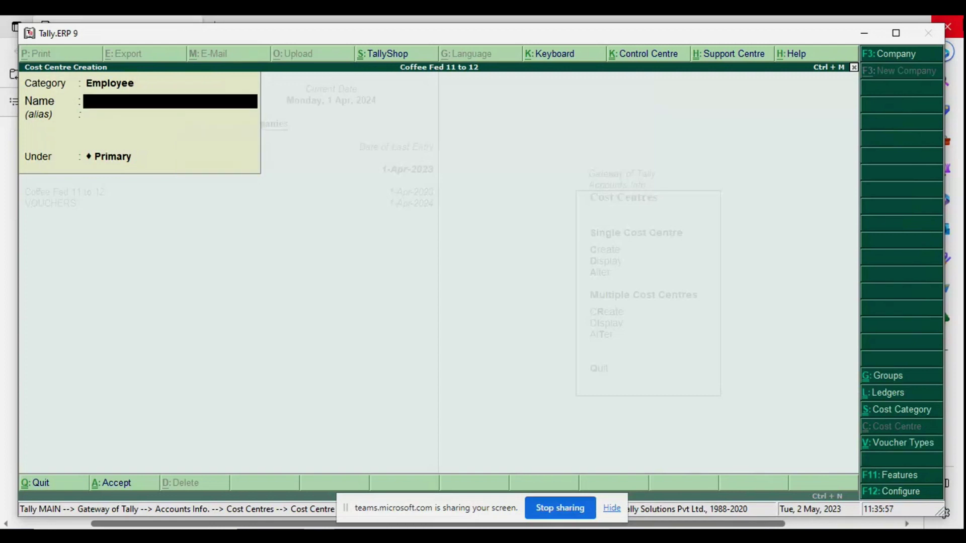
key("Escape")
key("Return")
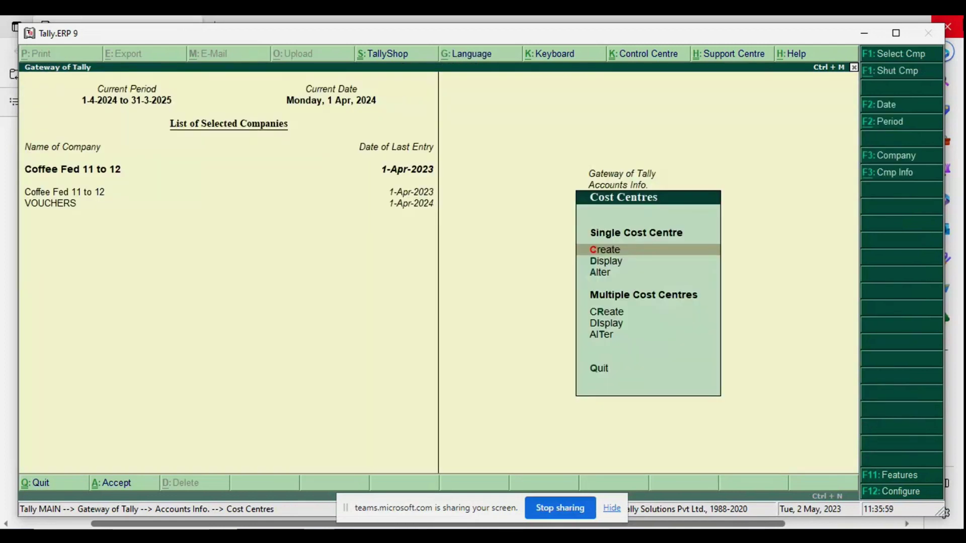
- Read Illustration 2's payment and receipt transactions for cost centre allocation in the PDF textbook, and return to Tally.ERP 9
left_click(473, 19)
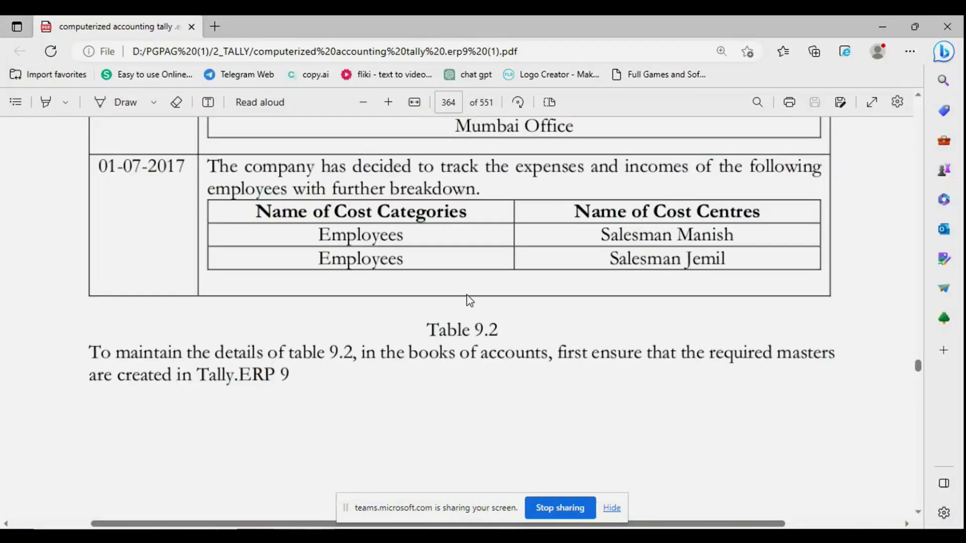
scroll(470, 300, "down", 20)
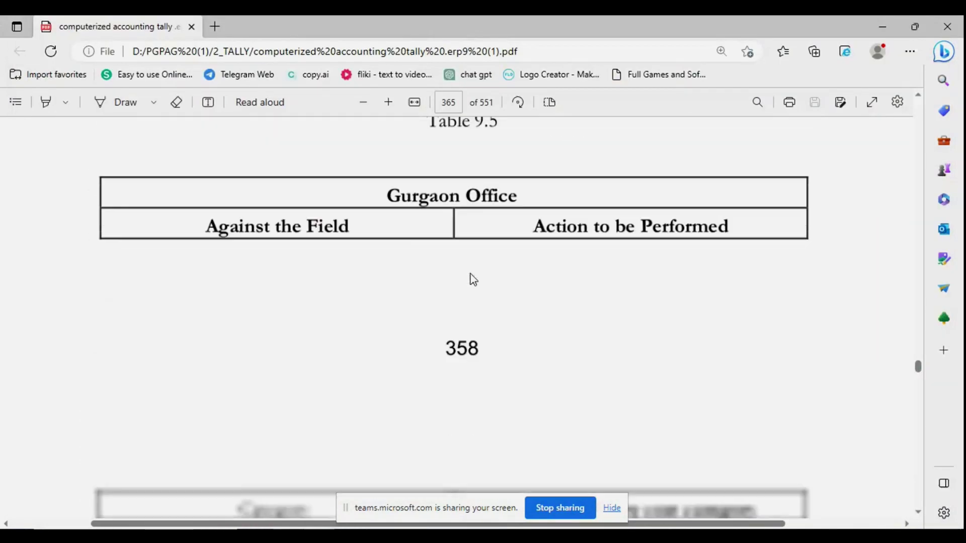
scroll(472, 280, "down", 20)
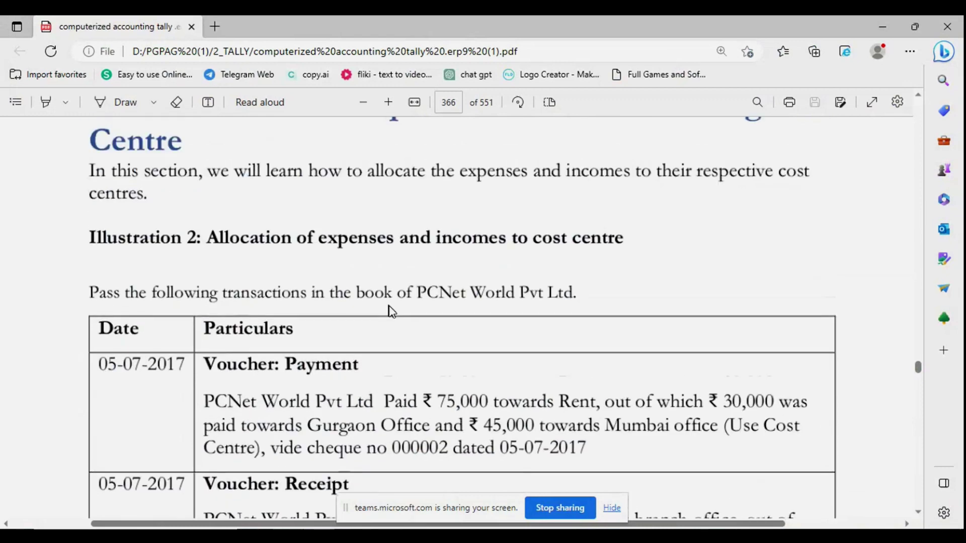
scroll(391, 310, "down", 1)
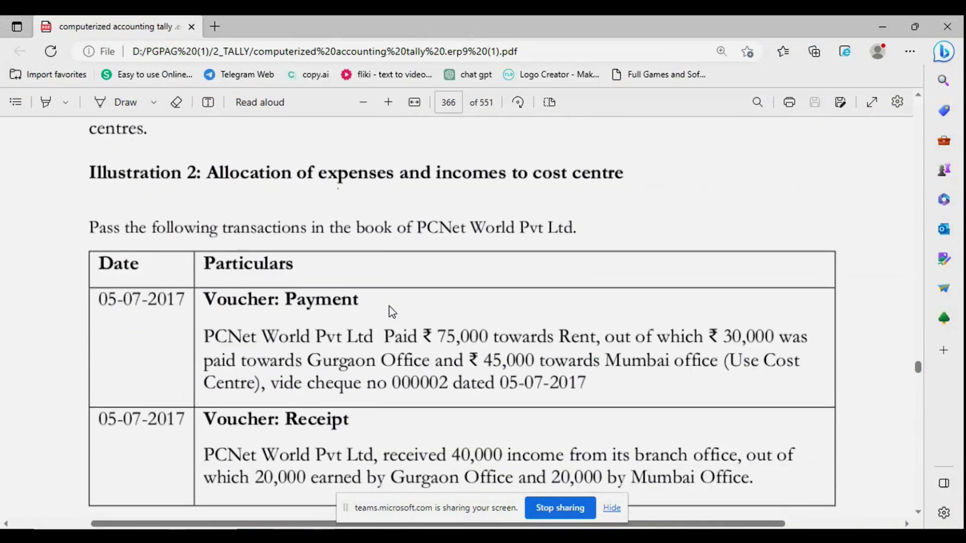
scroll(392, 312, "down", 2)
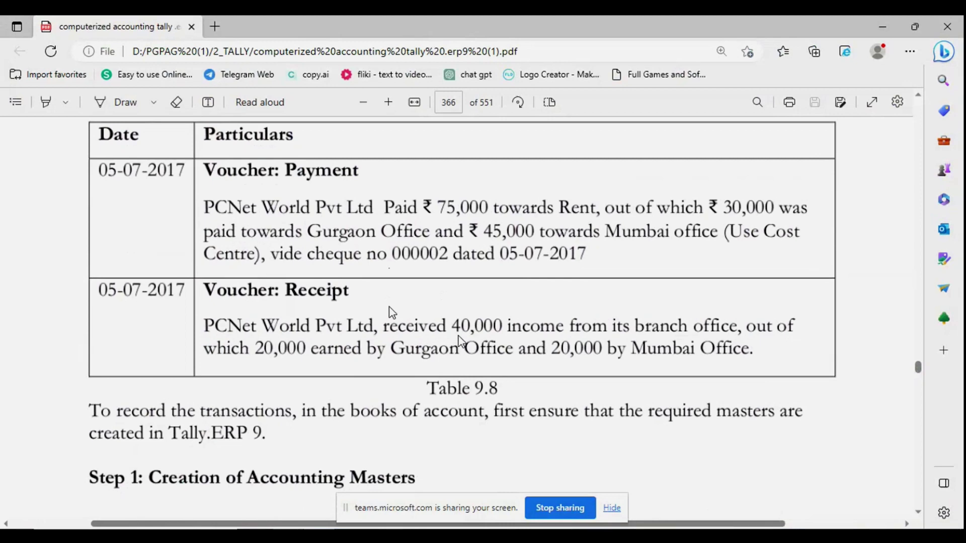
key("alt+Tab")
- Leave Accounts Info and open accounting voucher creation with a new Payment voucher
key("Escape")
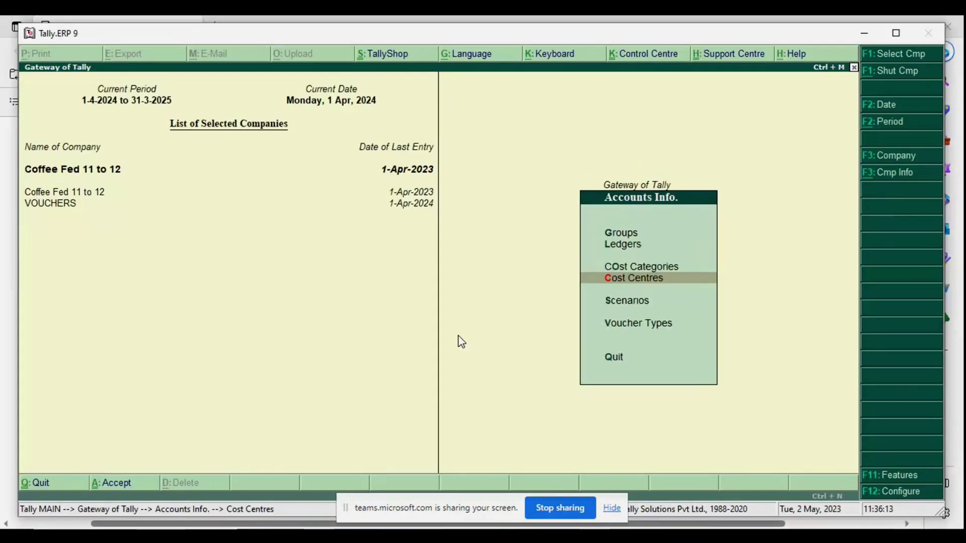
key("Escape")
key("Down")
key("Down")
key("Return")
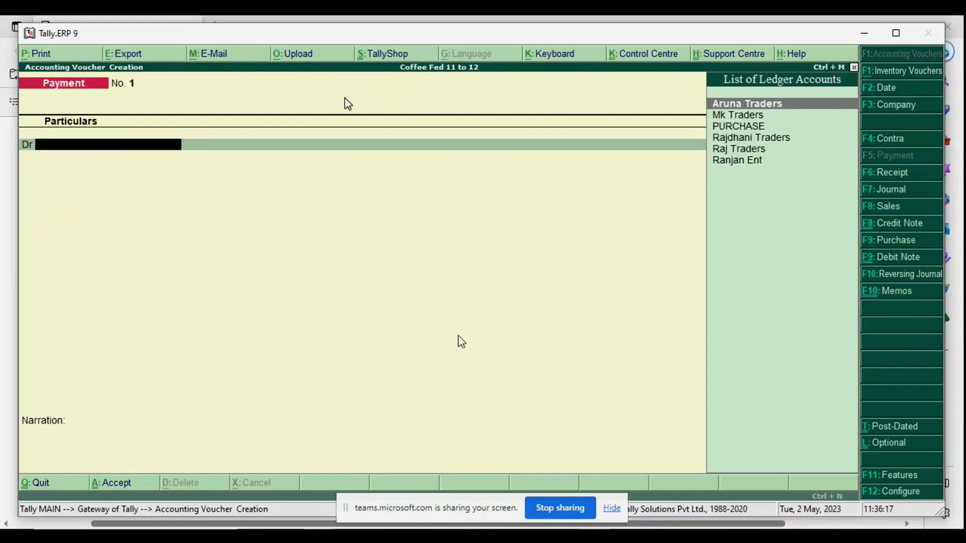
- Start a new ledger named Rent from the payment voucher's debit line and place it under Indirect Expenses
key("alt+c")
type("Re")
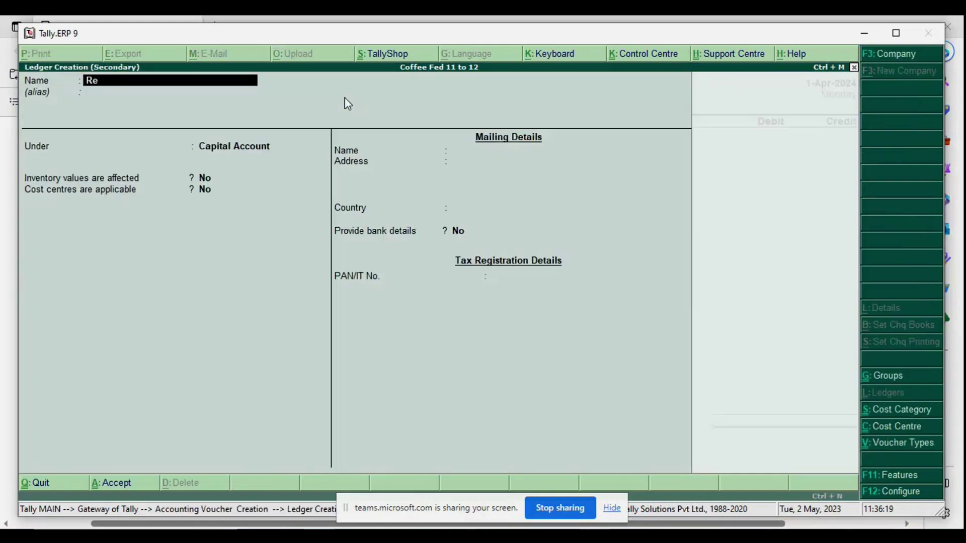
type("nt")
key("Return")
key("Return")
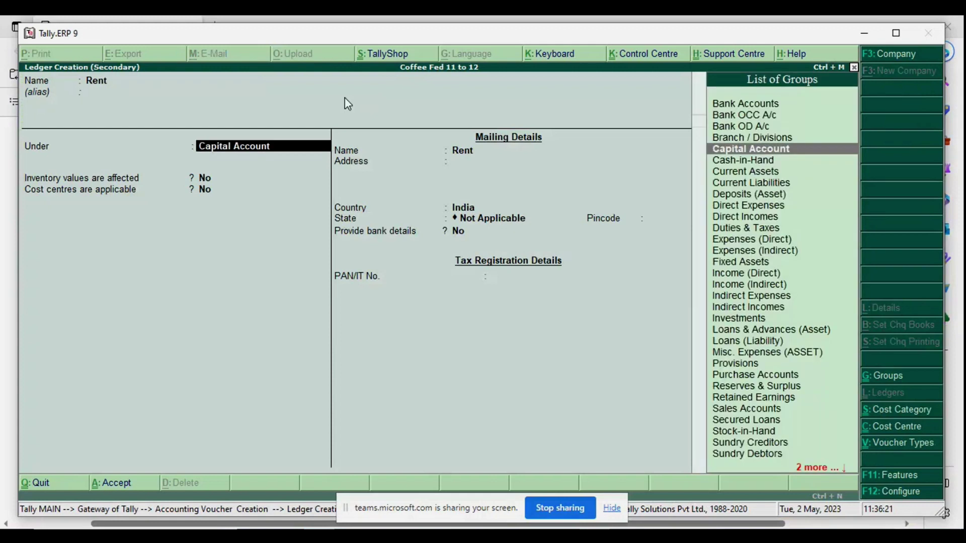
type("In")
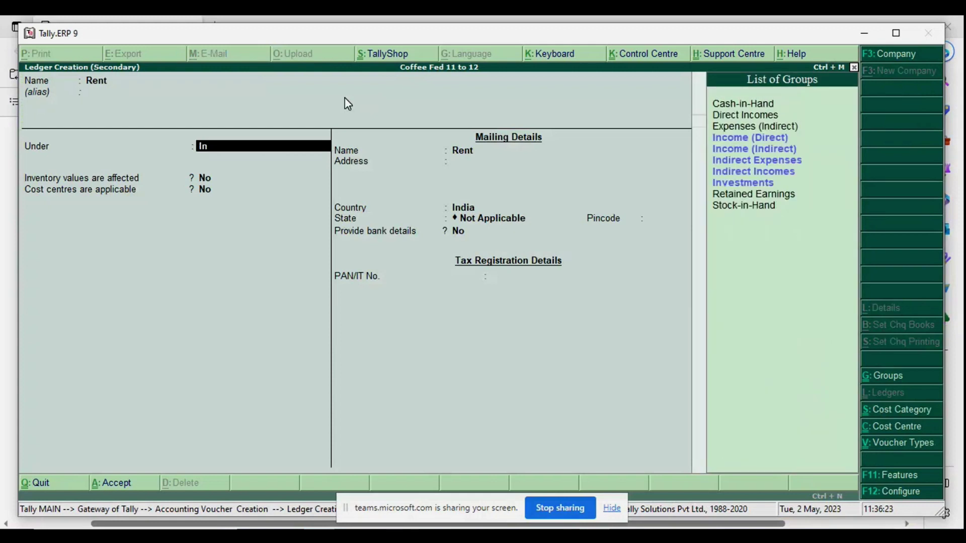
key("Down")
key("Down")
key("Down")
key("Return")
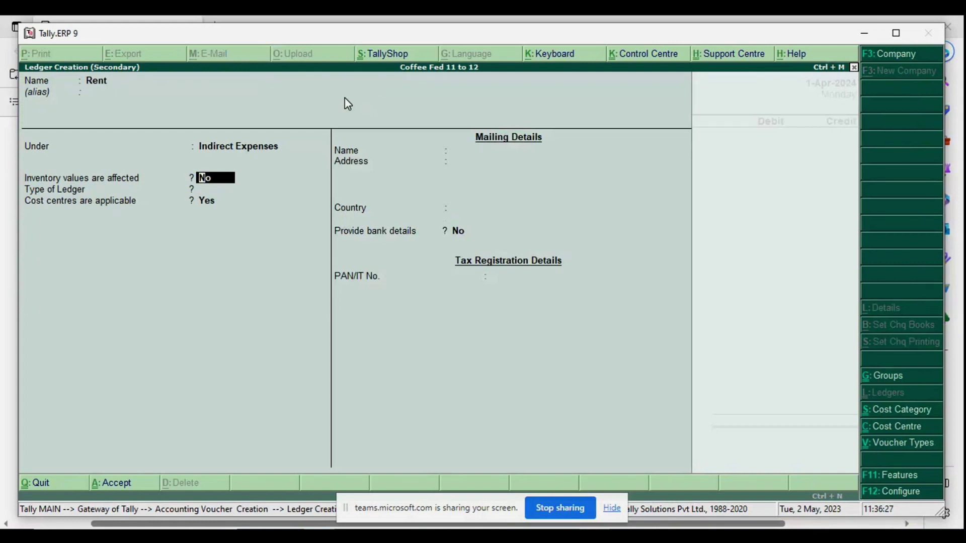
- Keep inventory values affected at No and cost centres applicable at Yes, set the ledger type to Not Applicable, and save the Rent ledger
key("Return")
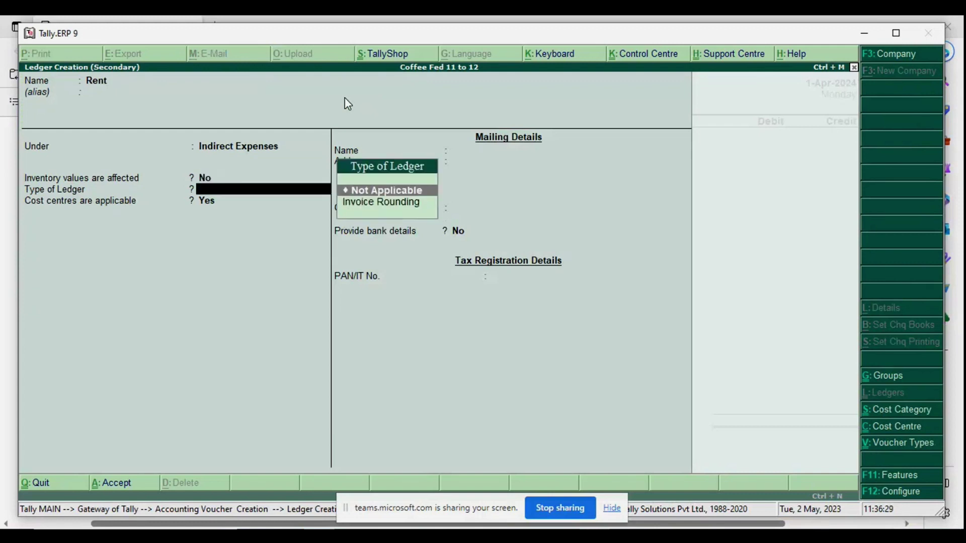
key("Return")
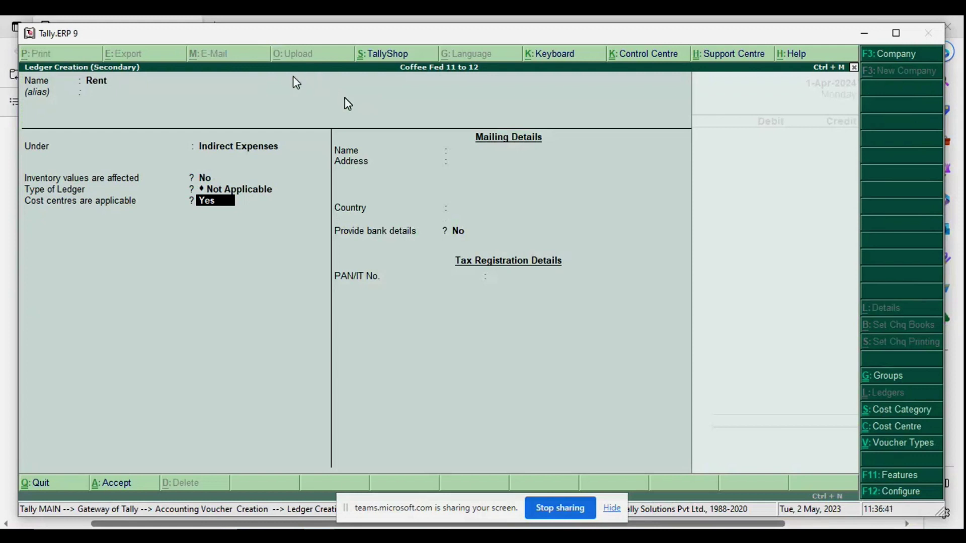
key("Return")
key("Return")
key("Return")
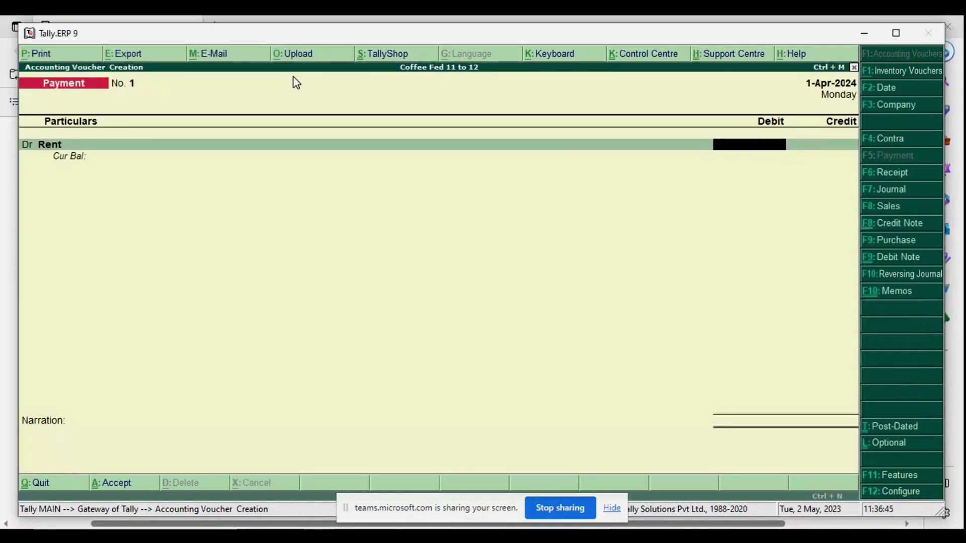
- Debit Rent with 75,000 and select Gurgaon Office in Primary Cost Category for its cost allocation
type("75000")
key("Return")
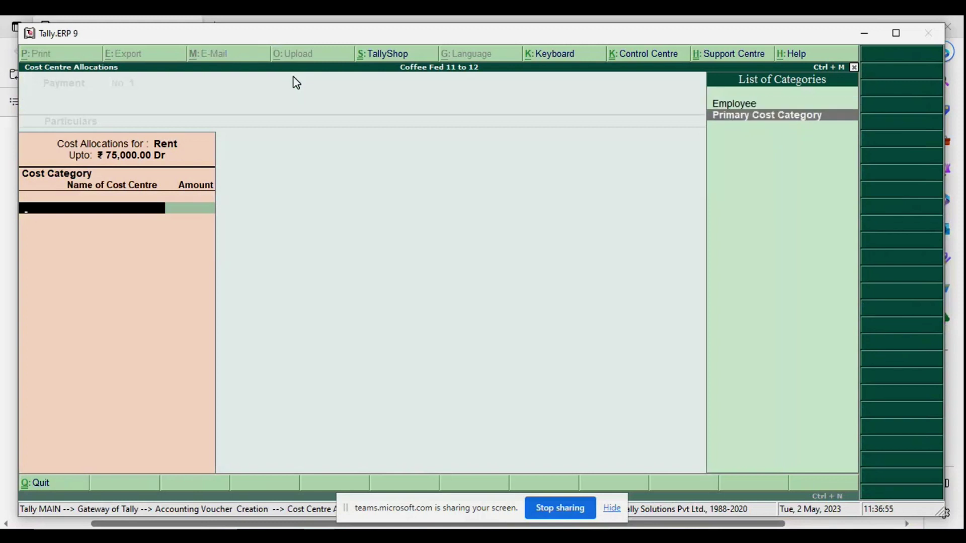
key("Return")
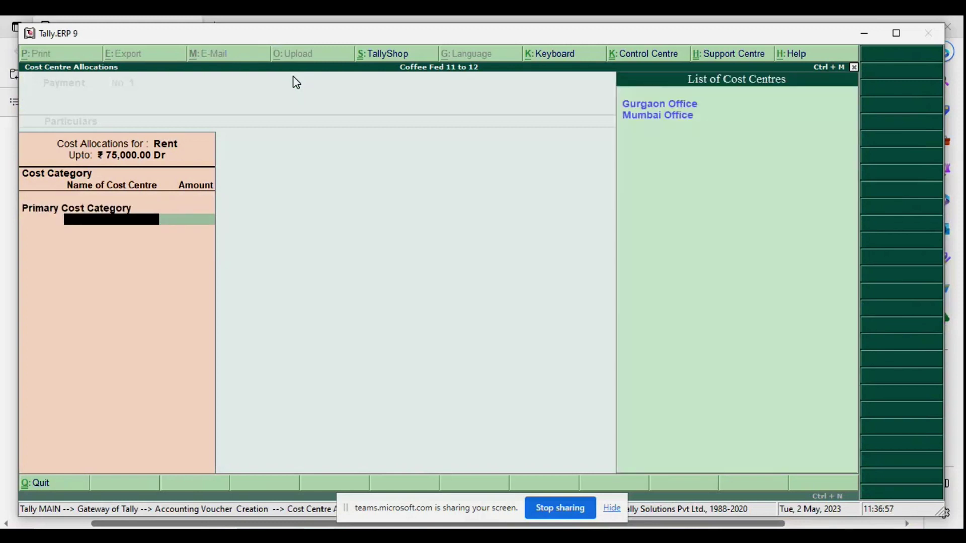
key("Return")
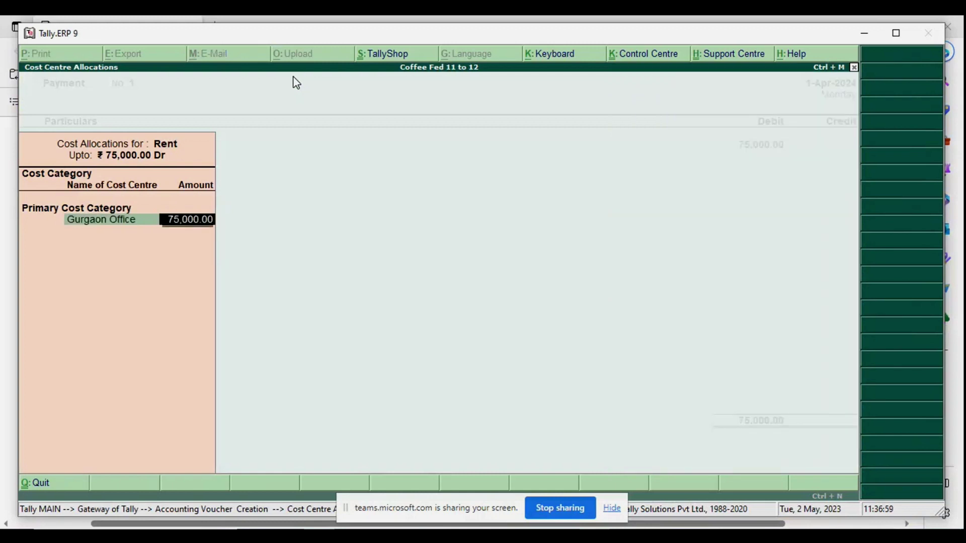
- Check the rent split in the PDF textbook and allocate 30,000 to Gurgaon Office and 45,000 to Mumbai Office
key("alt+Tab")
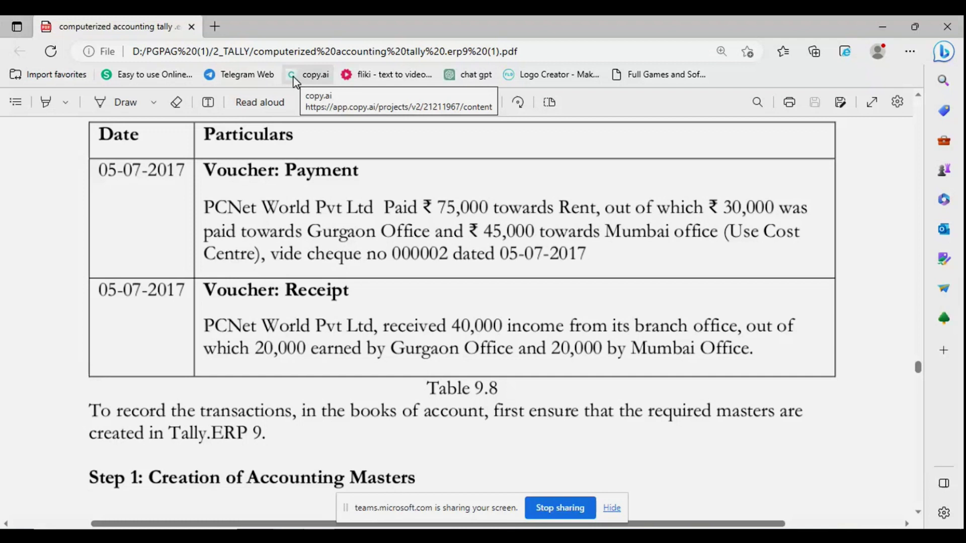
key("alt+Tab")
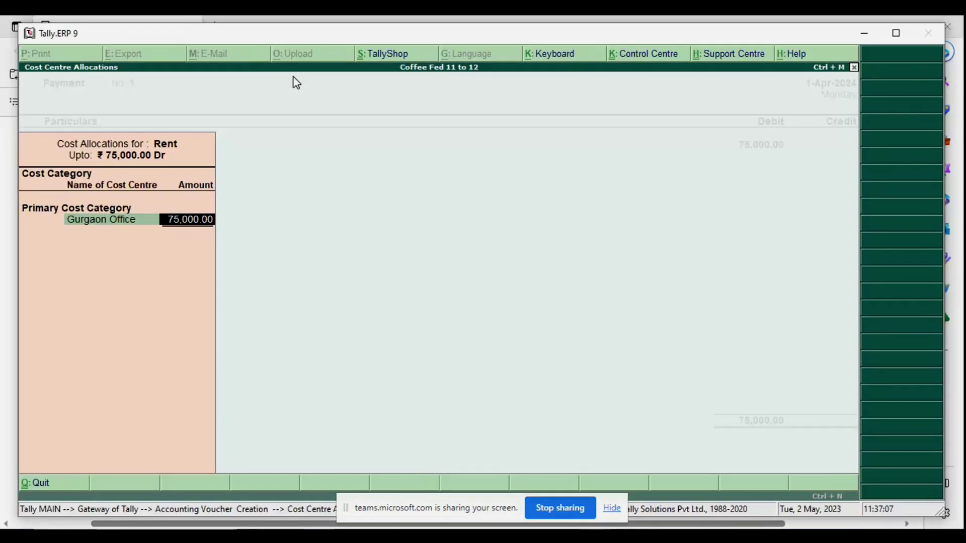
type("30000")
key("Return")
type("Mum")
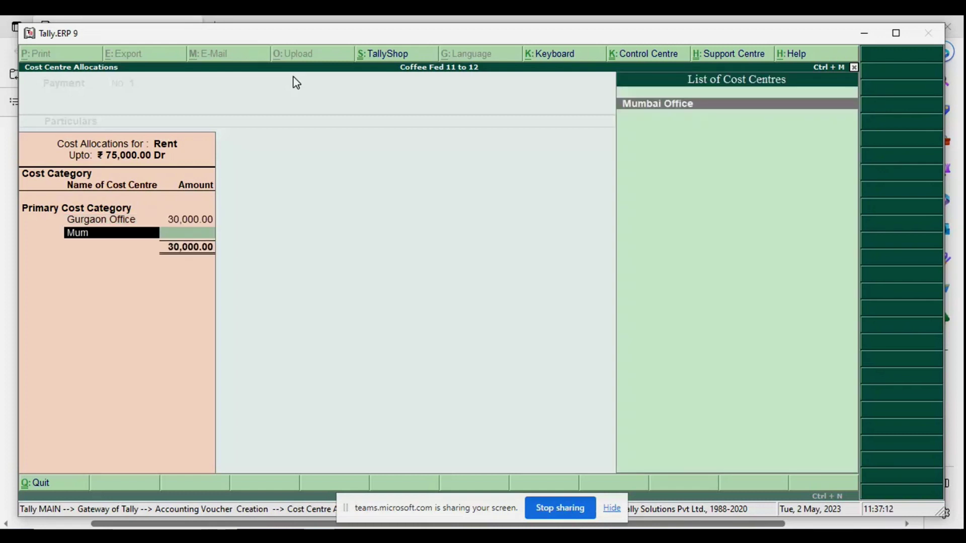
key("Return")
key("Return")
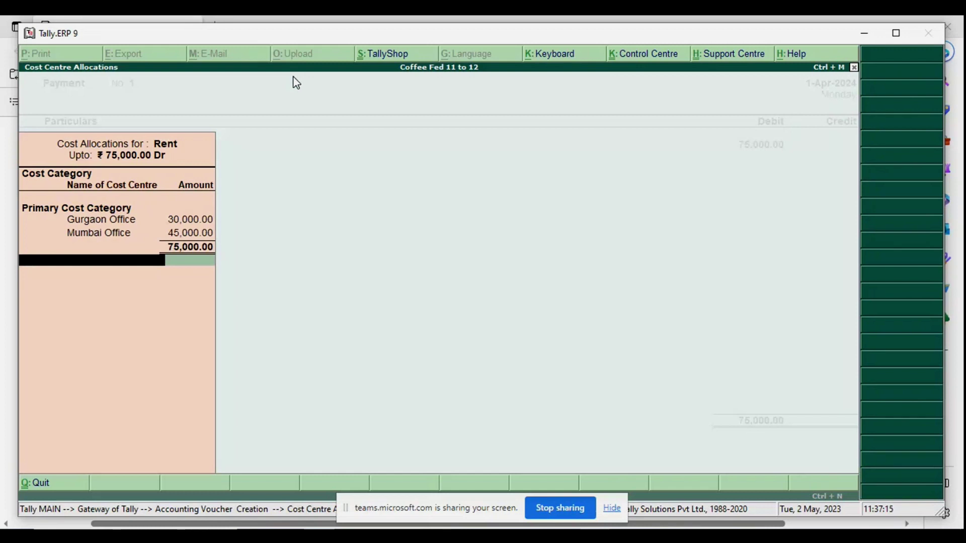
key("Return")
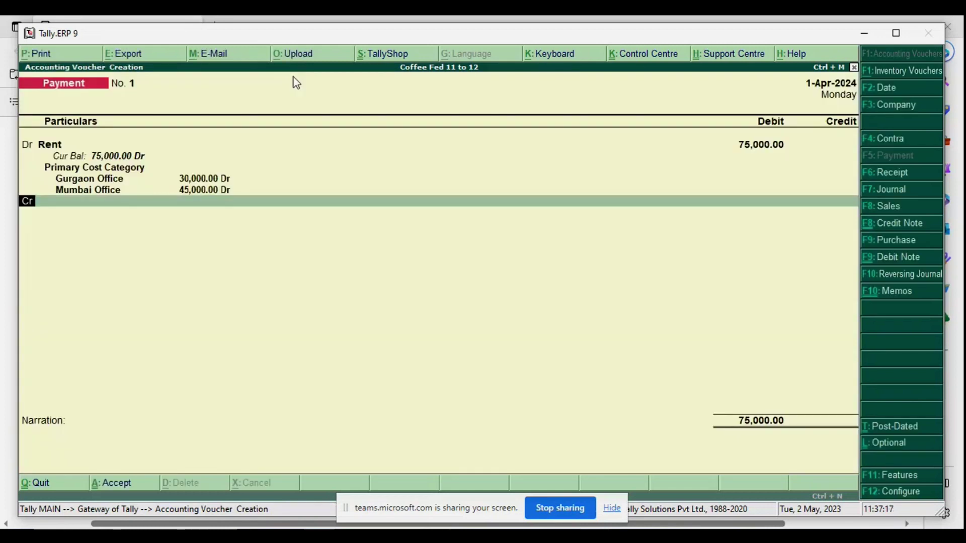
- Credit Cash with 75,000, leave the narration blank, and accept the payment voucher
key("Return")
type("Ca")
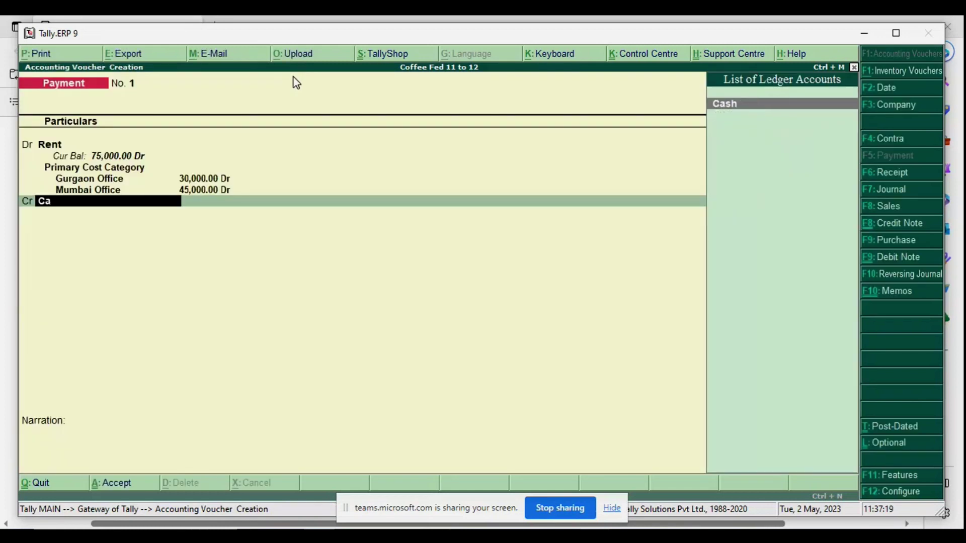
key("Return")
key("Return")
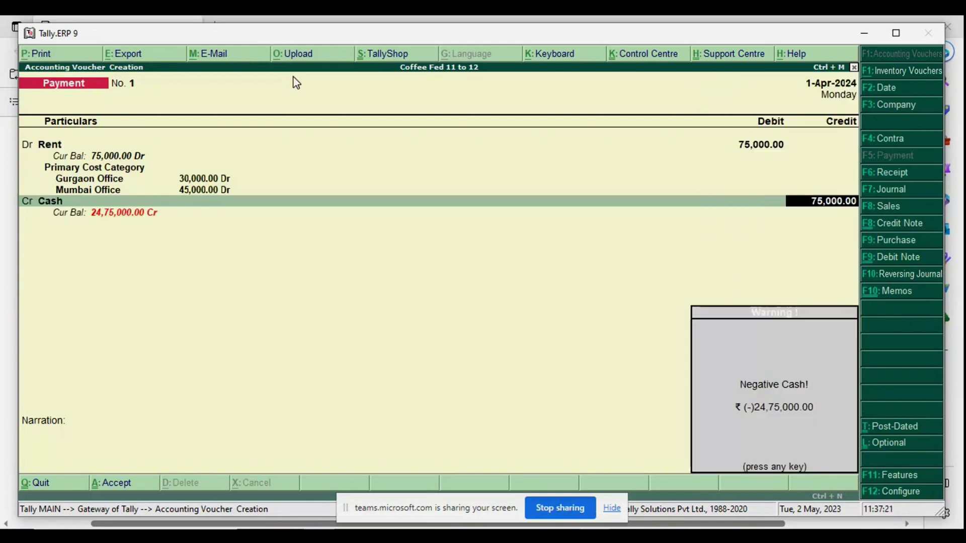
key("Return")
key("Return")
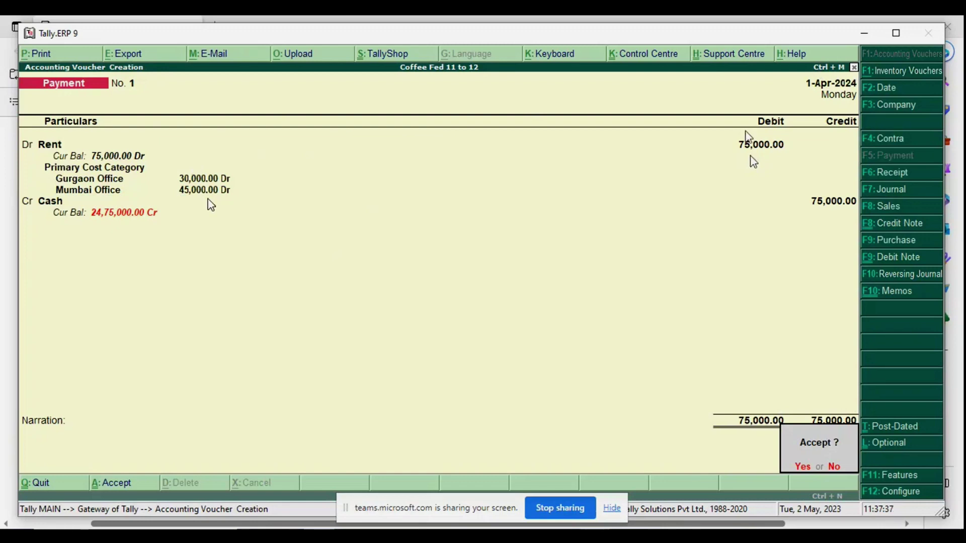
key("Return")
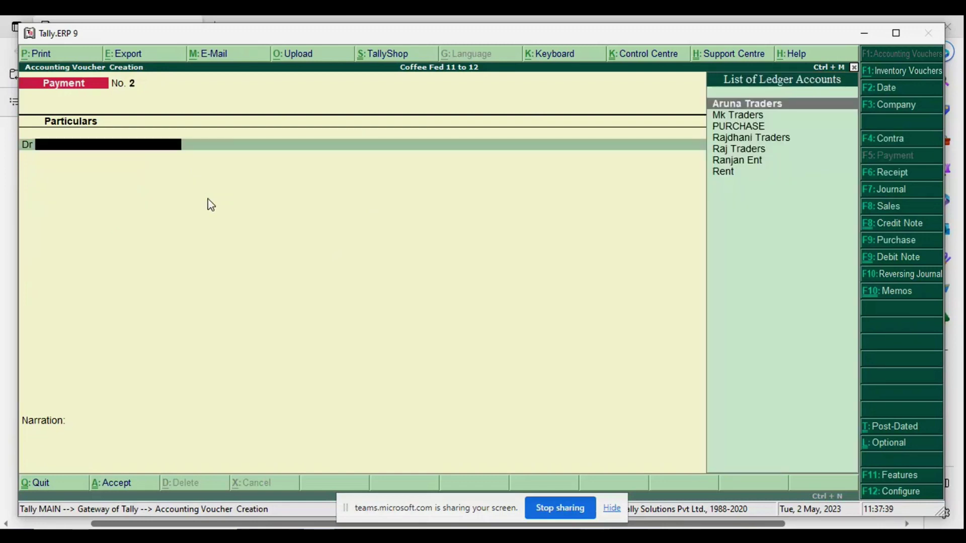
- Check the receipt transaction in the PDF textbook and switch the Tally.ERP 9 voucher entry to Receipt
key("alt+Tab")
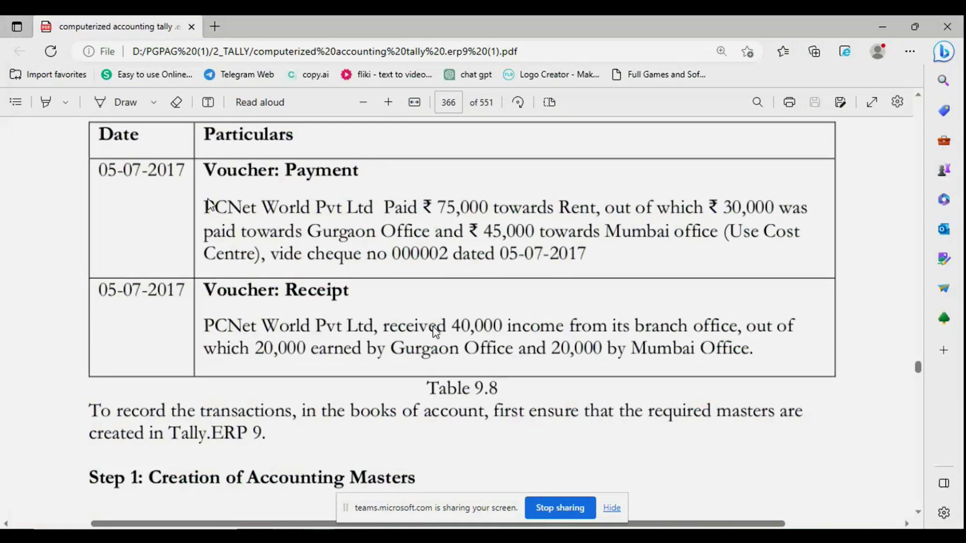
key("alt+Tab")
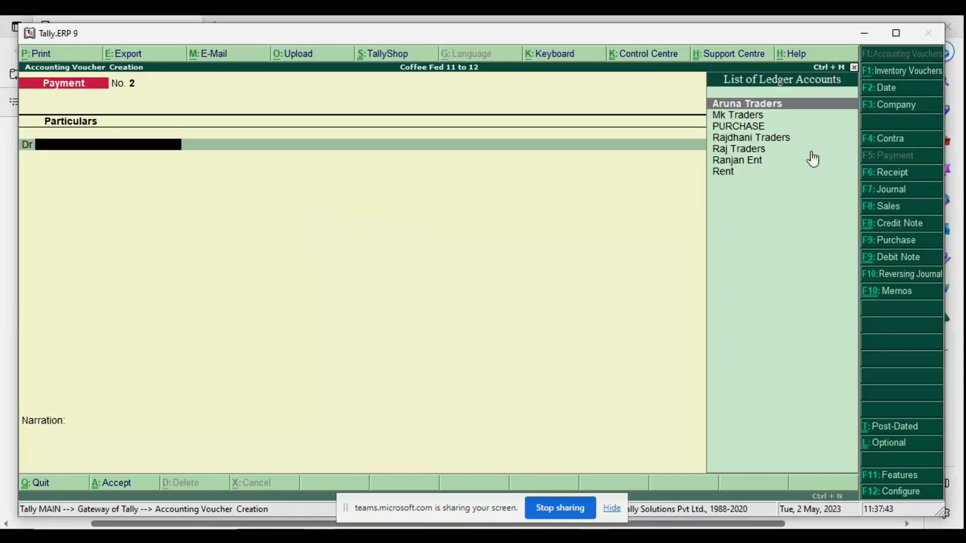
left_click(892, 179)
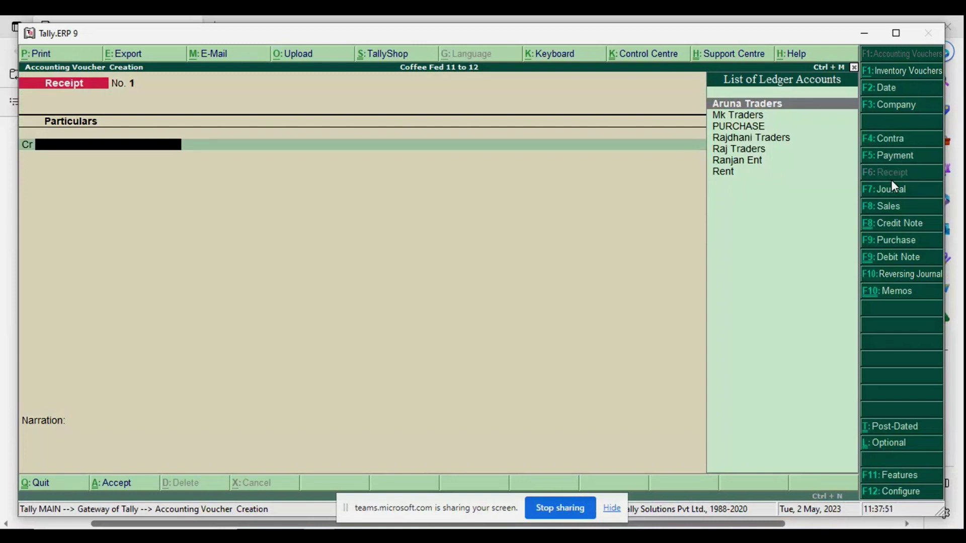
- Create a ledger named Branch Income under Indirect Incomes from within the receipt voucher and save it
key("alt+c")
type("Bra")
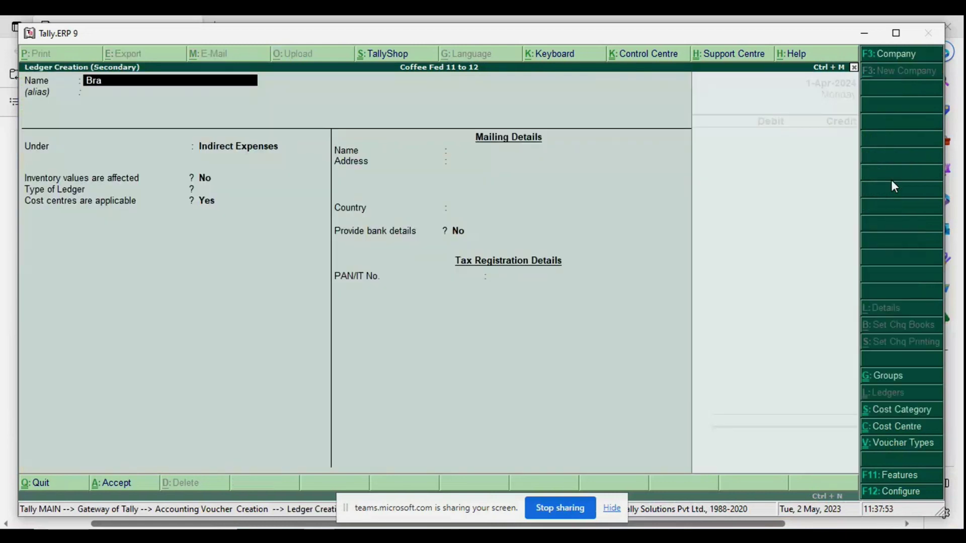
type("nch Income")
key("Return")
key("Return")
key("Return")
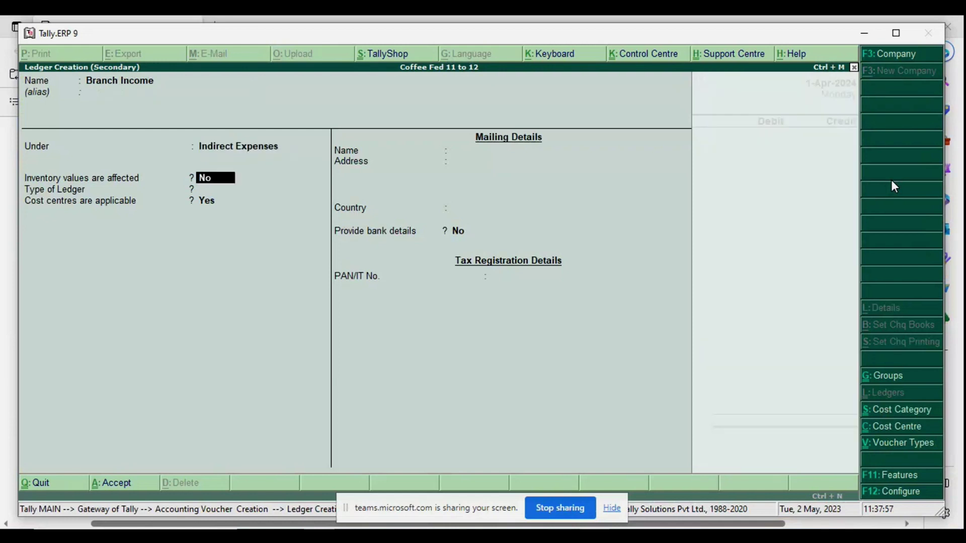
key("BackSpace")
type("Ind")
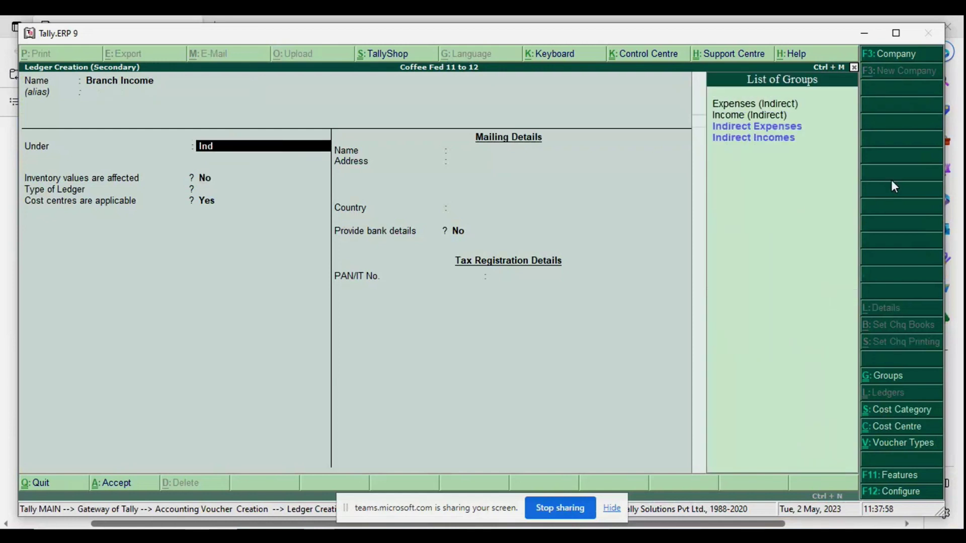
key("Down")
key("Return")
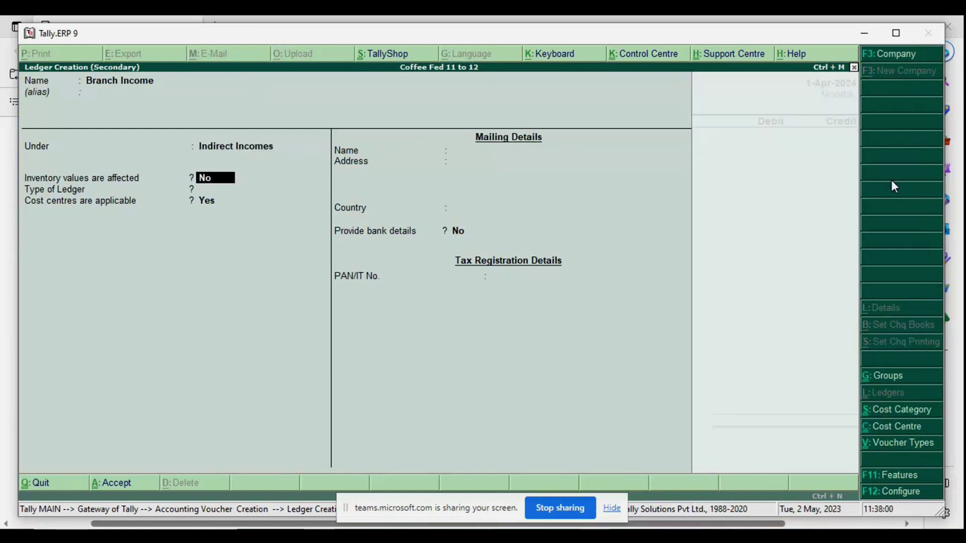
key("ctrl+a")
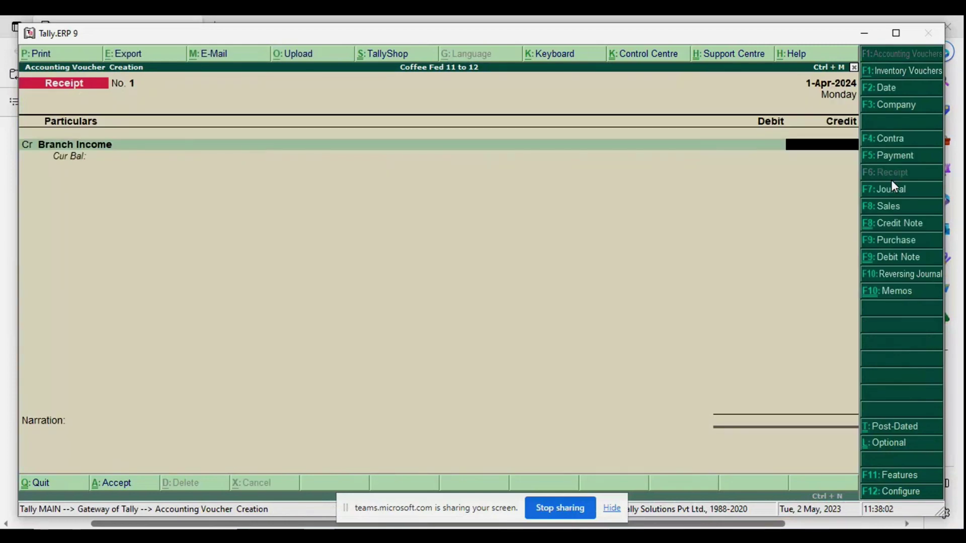
- Recheck the textbook transaction, credit Branch Income with 40,000, and choose Primary Cost Category for its cost allocation
key("alt+Tab")
key("alt+Tab")
type("40000")
key("Return")
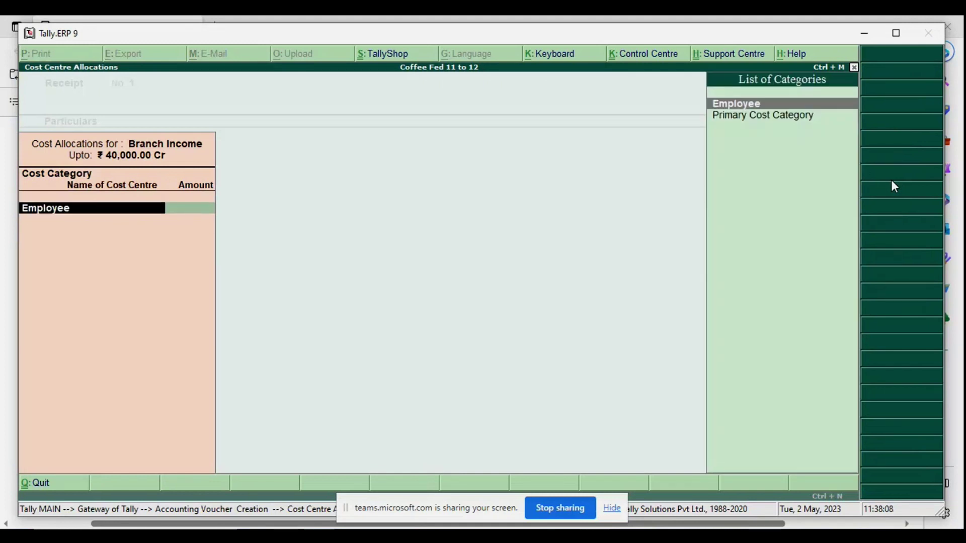
key("Down")
key("Return")
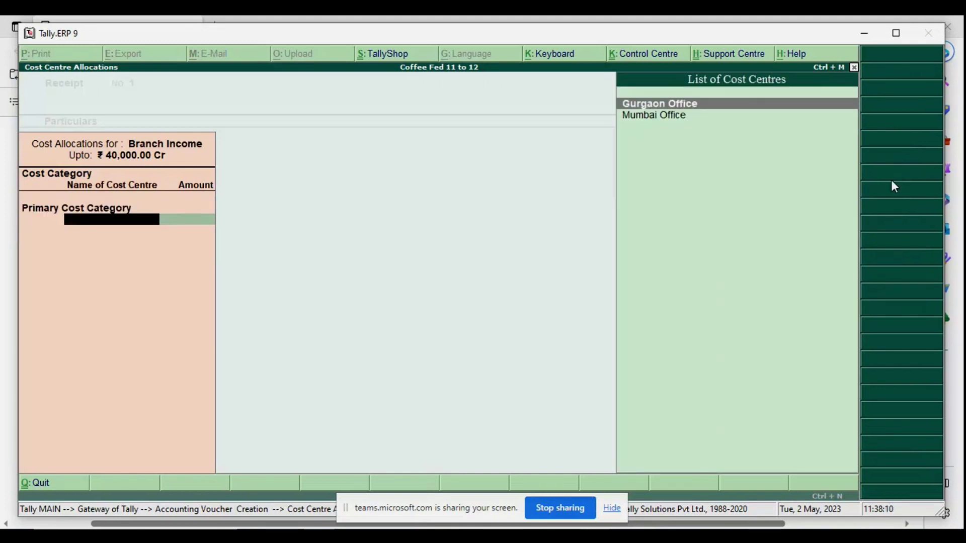
- Allocate 20,000 of the branch income to Gurgaon Office and 20,000 to Mumbai Office, and complete the allocation
key("Return")
type("20")
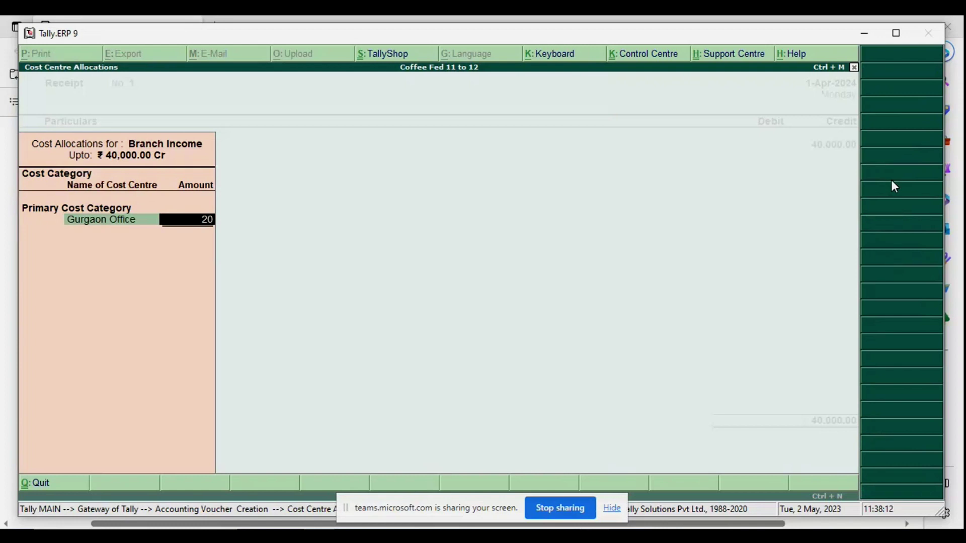
type(",000")
key("Return")
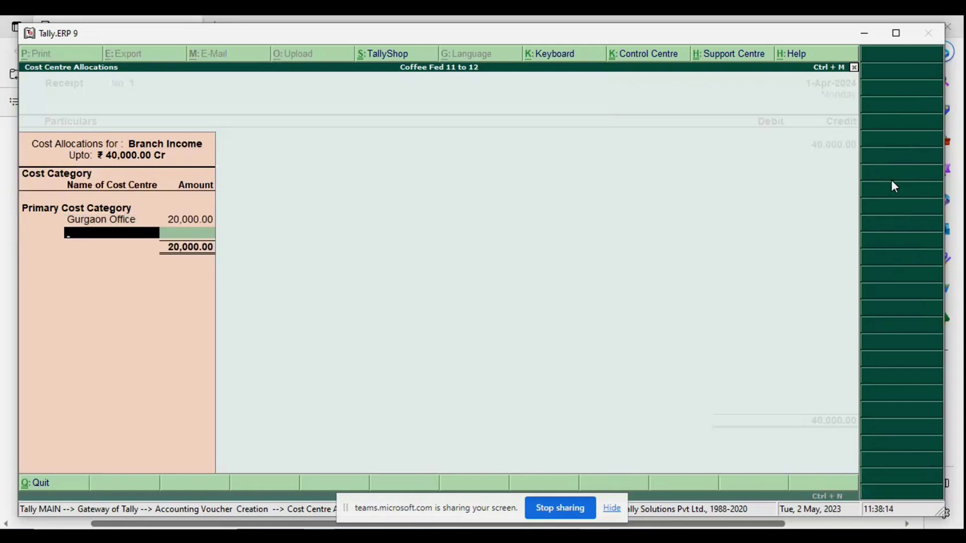
type("Mu")
key("Return")
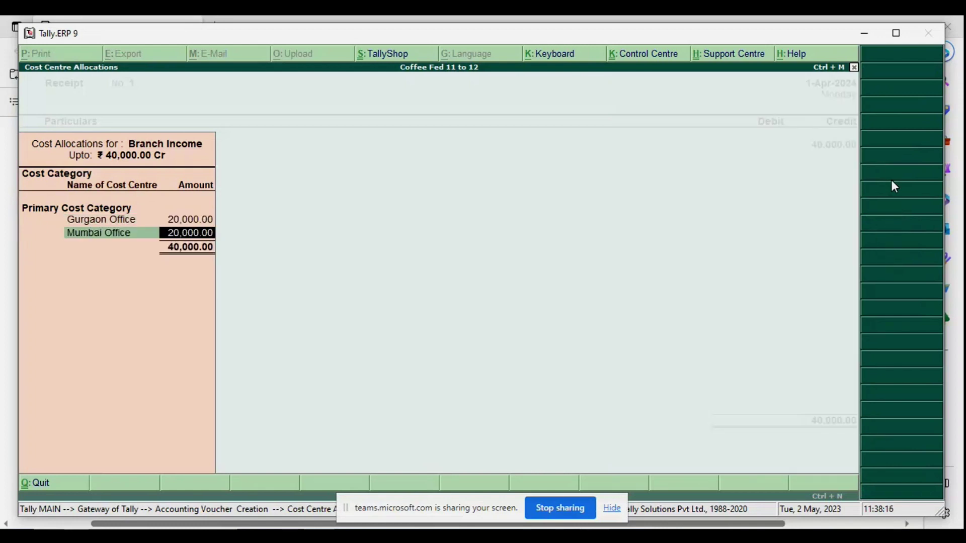
key("Return")
key("Return")
key("Return")
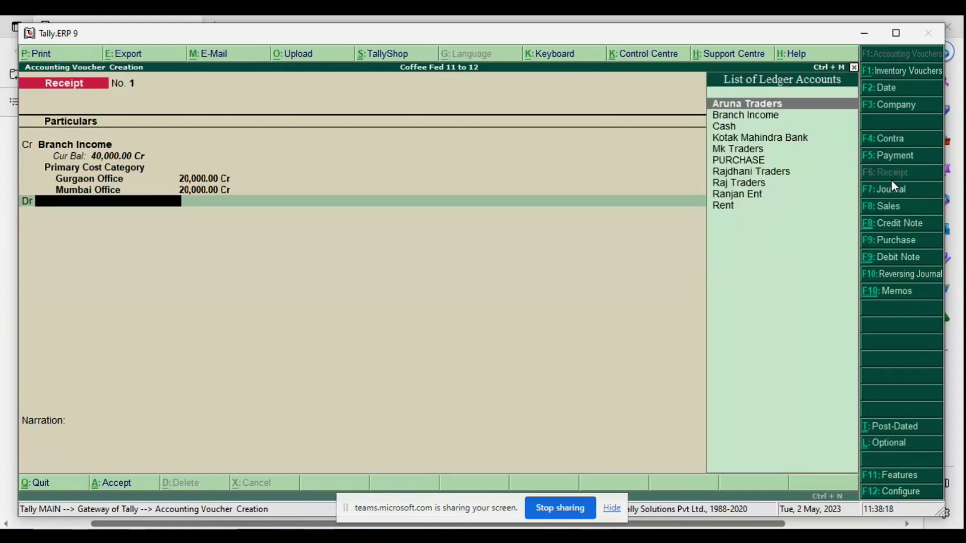
- Debit Cash with 40,000, leave the narration blank, and accept the receipt voucher
type("Cas")
key("Return")
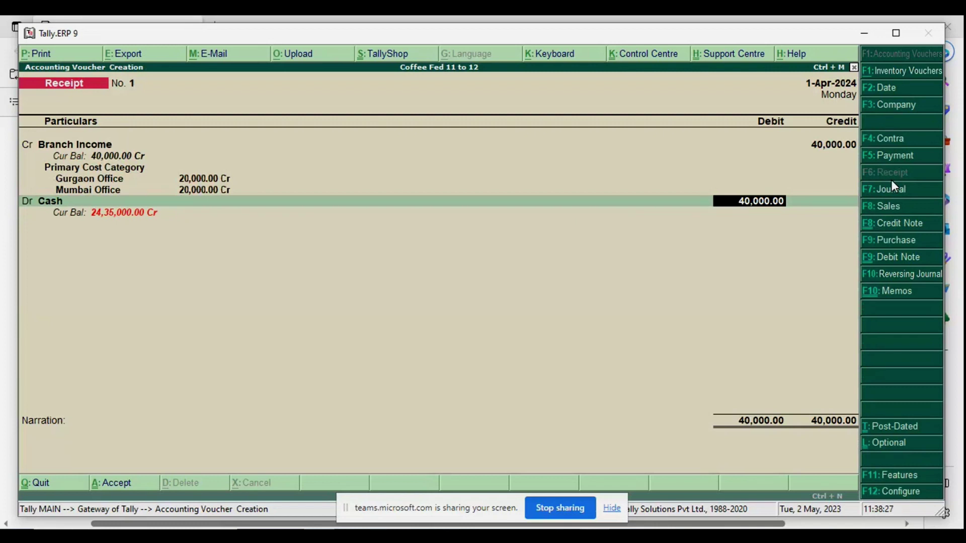
key("Return")
key("Return")
key("Return")
key("Return")
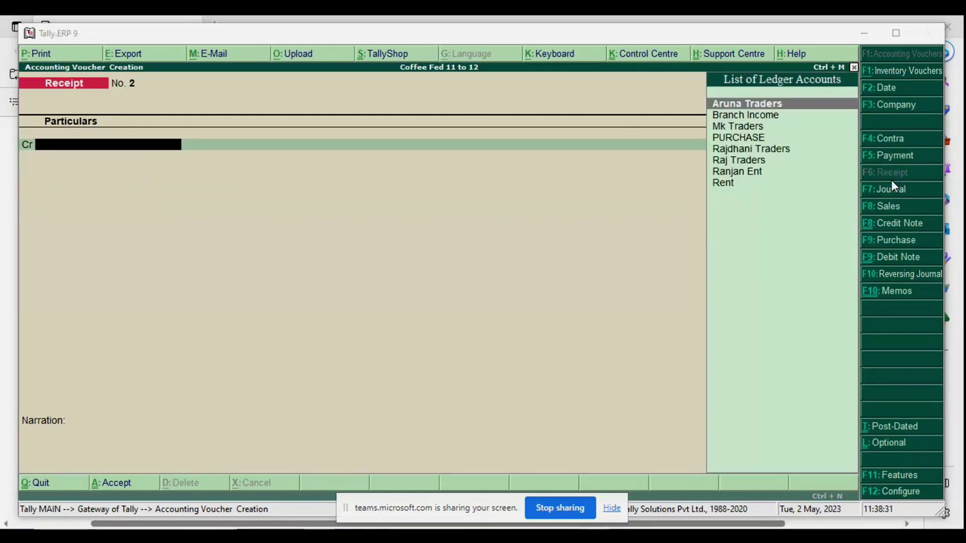
- Read on in the PDF textbook to section 9.2.3 and examine Illustration 3's payment transaction using cost centres with cost categories
key("alt+Tab")
scroll(895, 186, "down", 2)
scroll(894, 186, "down", 20)
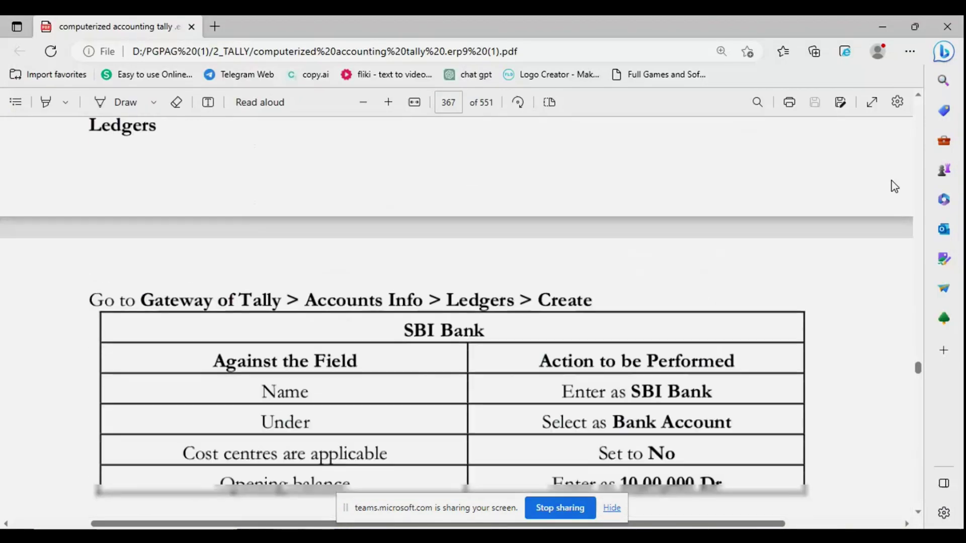
scroll(895, 186, "down", 7)
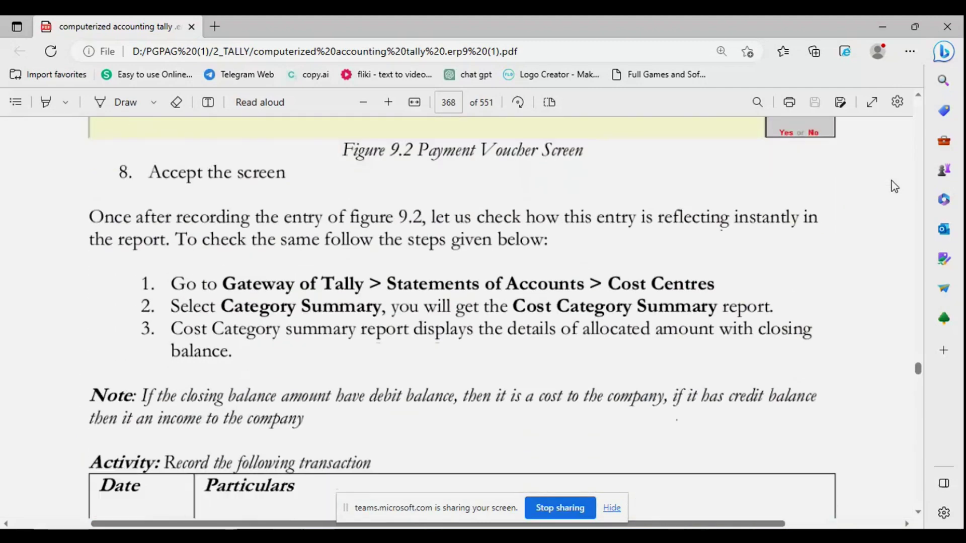
scroll(895, 186, "down", 10)
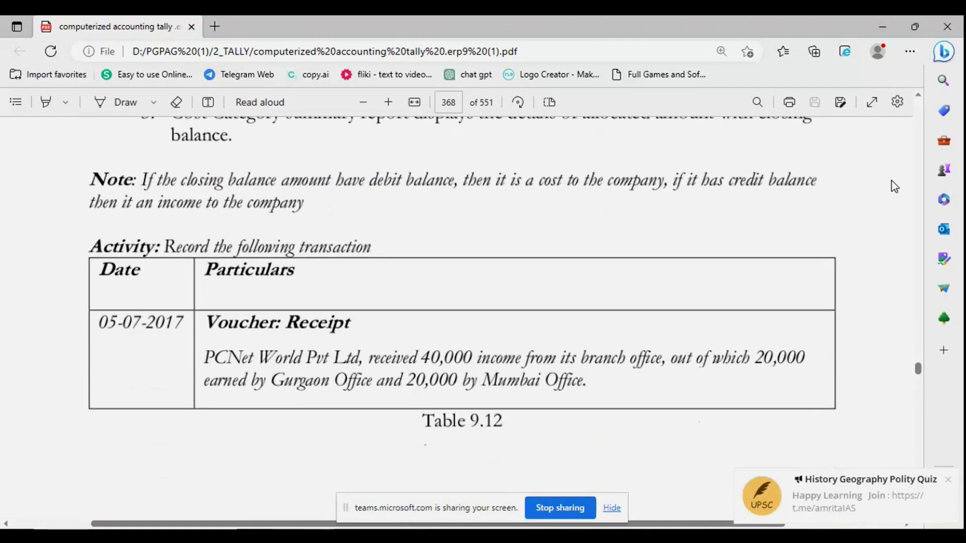
scroll(895, 186, "down", 6)
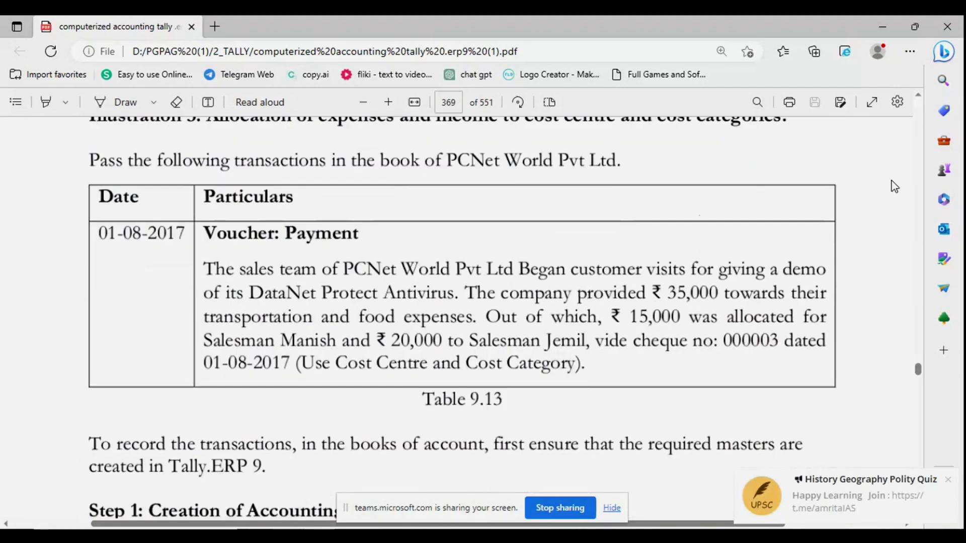
scroll(894, 186, "up", 7)
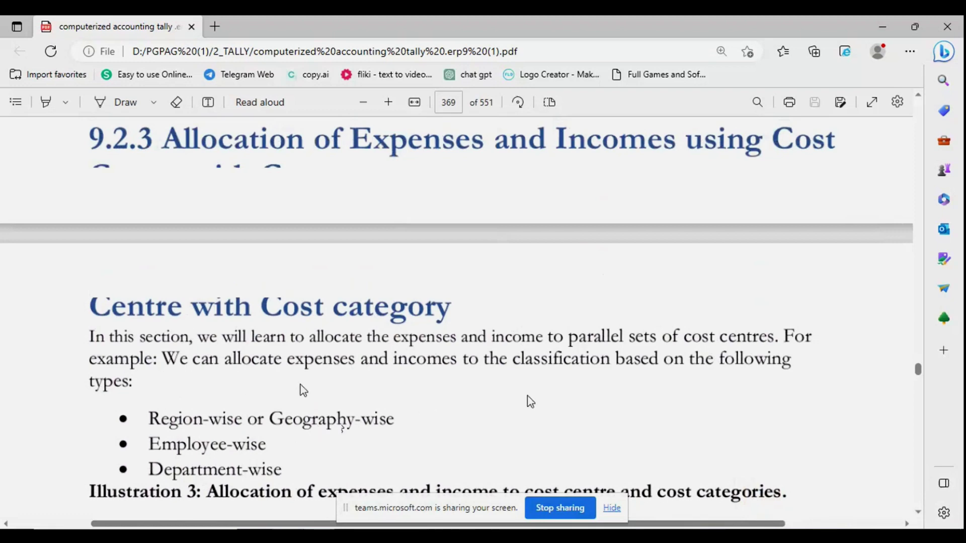
scroll(530, 402, "down", 6)
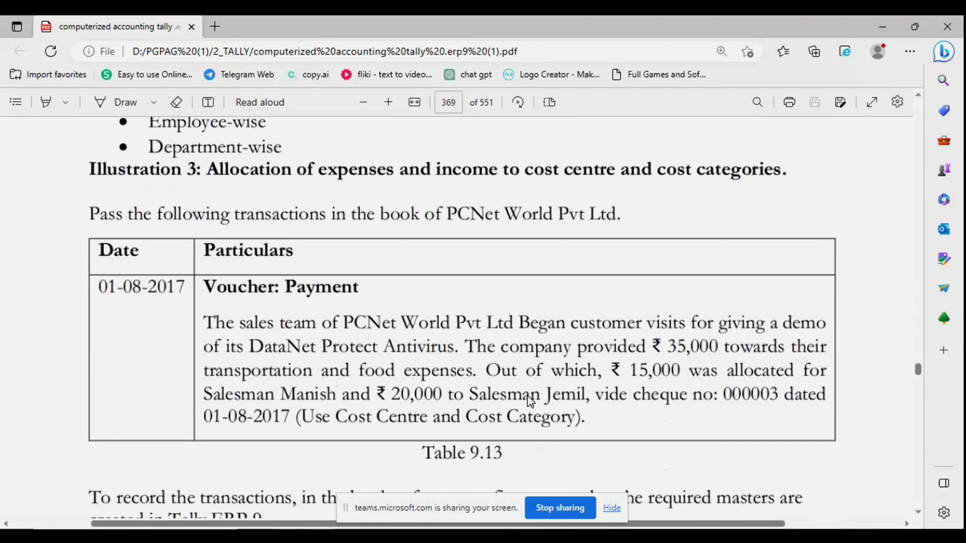
scroll(529, 402, "down", 1)
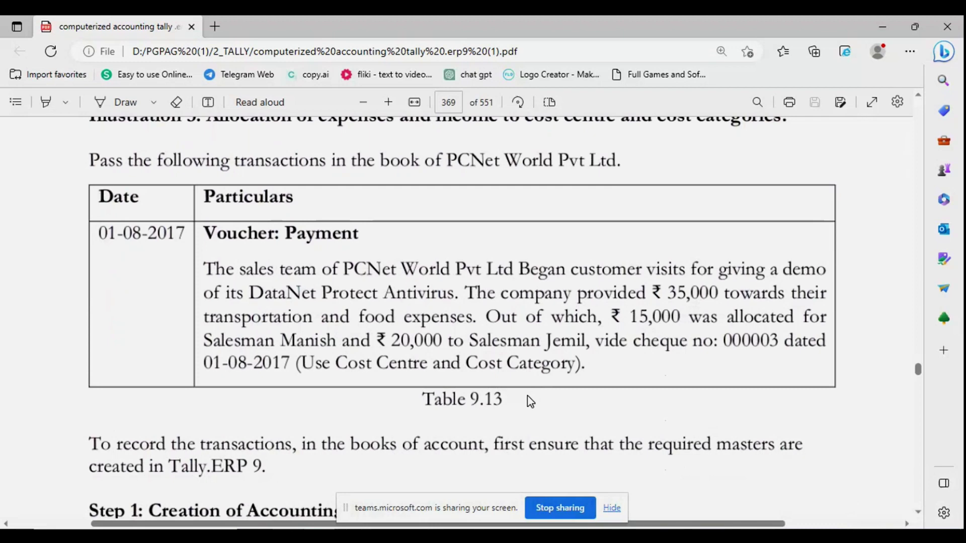
- Switch the Tally.ERP 9 voucher entry to Payment and review Illustration 3's expense details in the PDF textbook
key("alt+Tab")
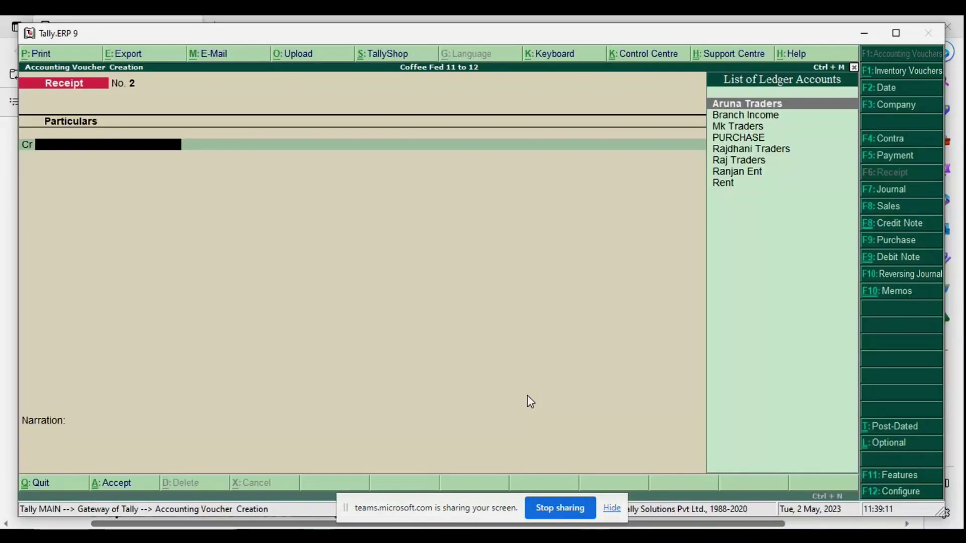
left_click(896, 158)
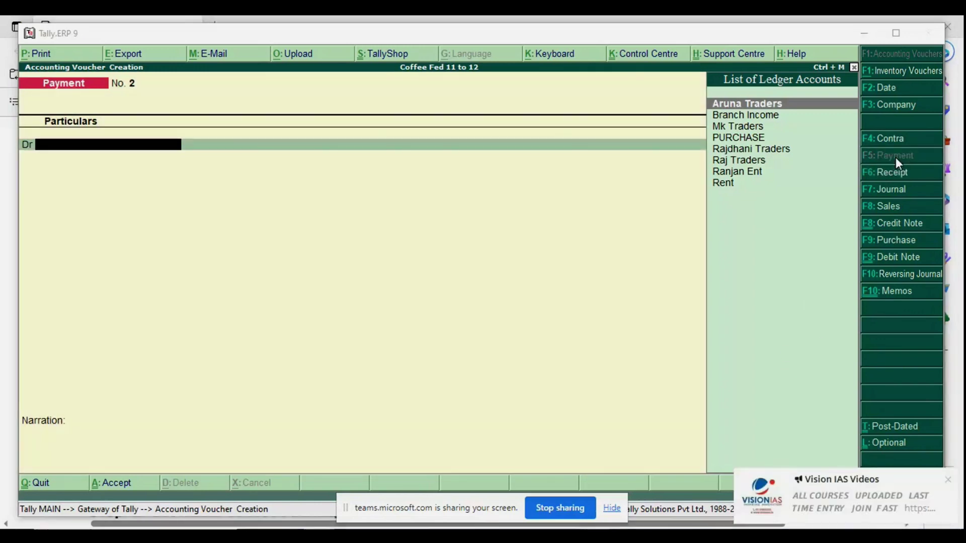
key("alt+Tab")
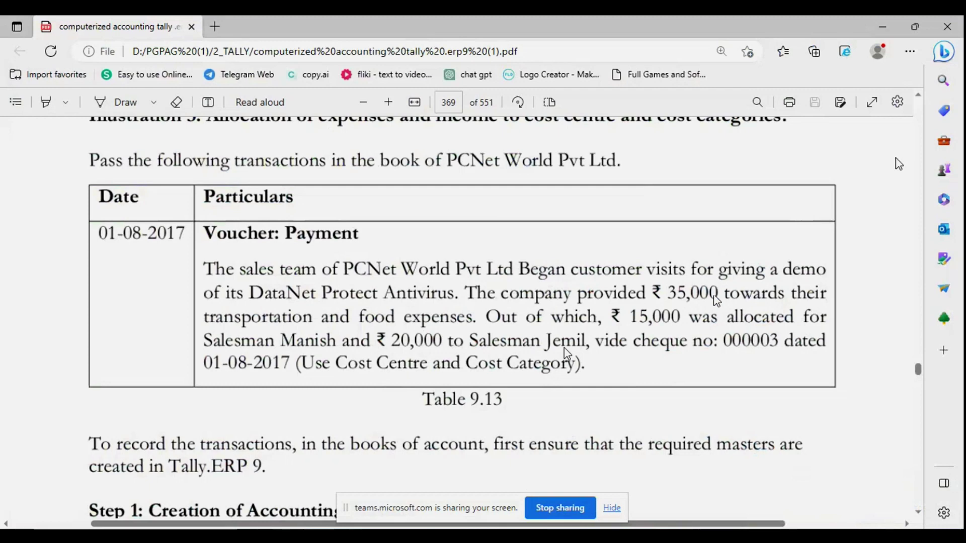
key("alt+Tab")
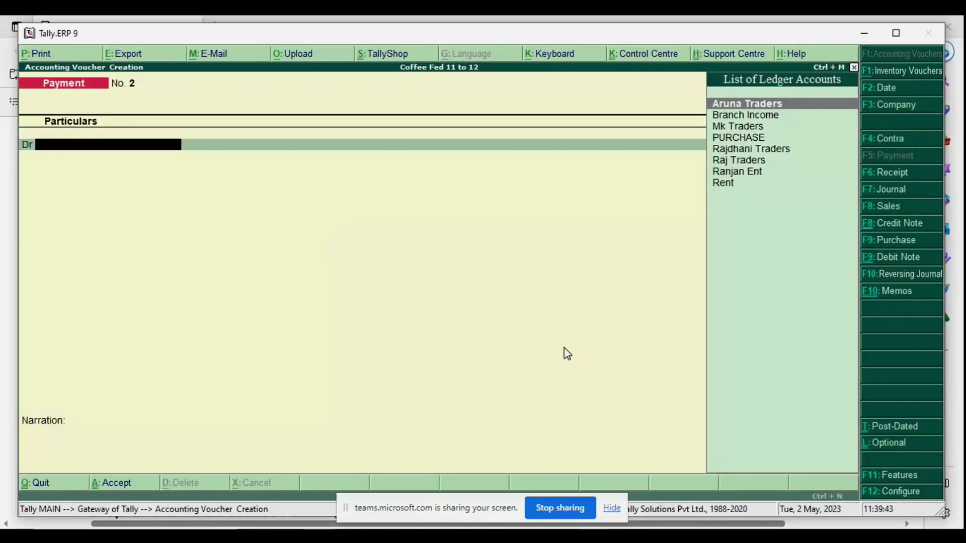
- Create a ledger named Transpotation and Food Exp under Indirect Expenses from within the payment voucher and save it
key("alt+c")
type("Tra")
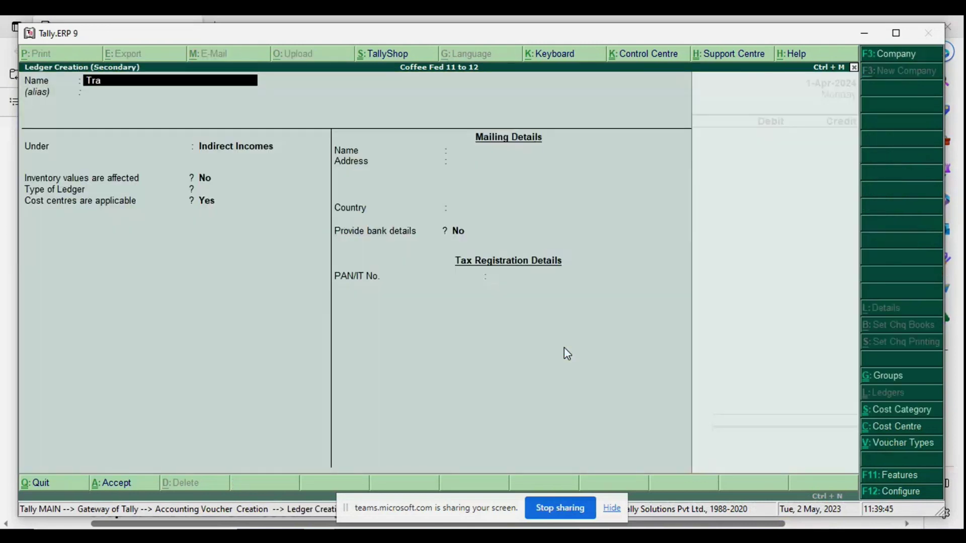
type("nspotation and Foo")
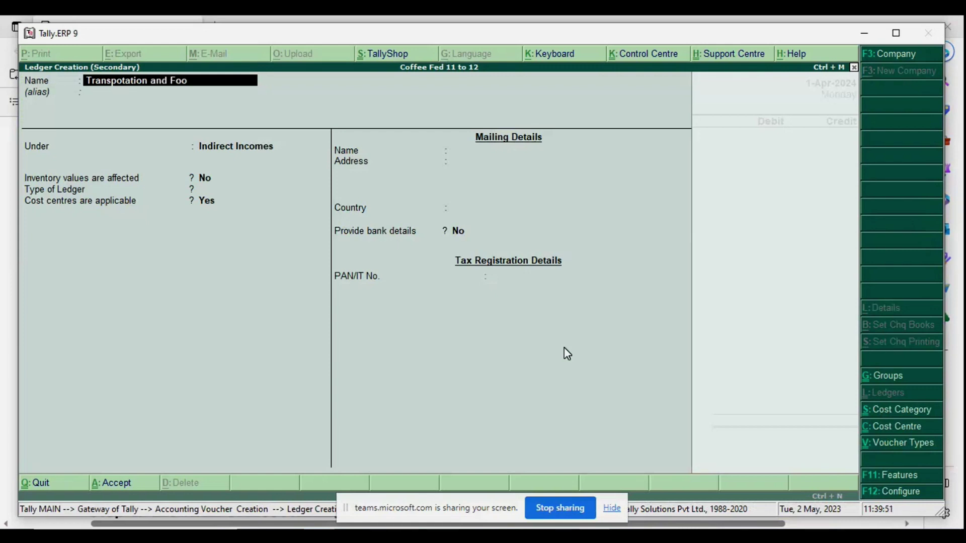
type("d Exo")
key("BackSpace")
type("p")
key("Return")
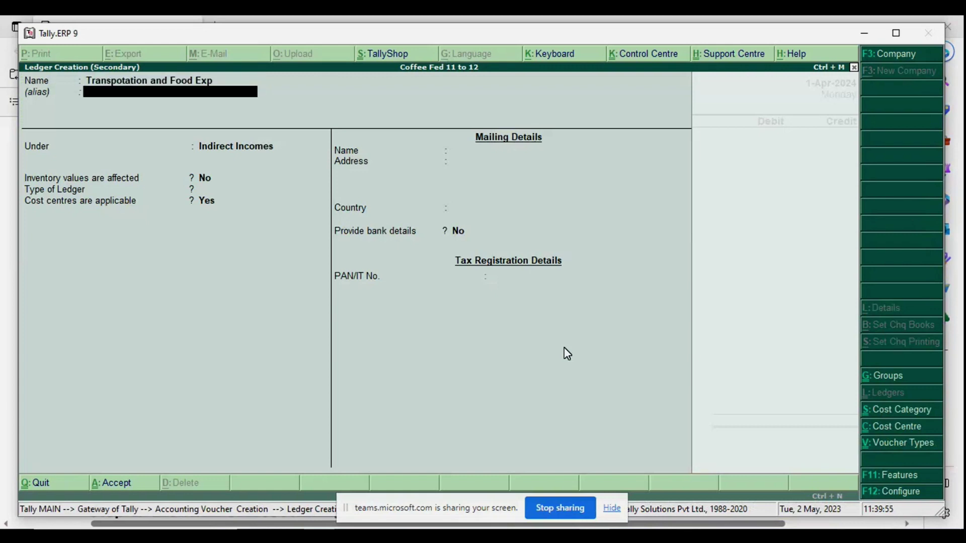
key("Return")
type("In")
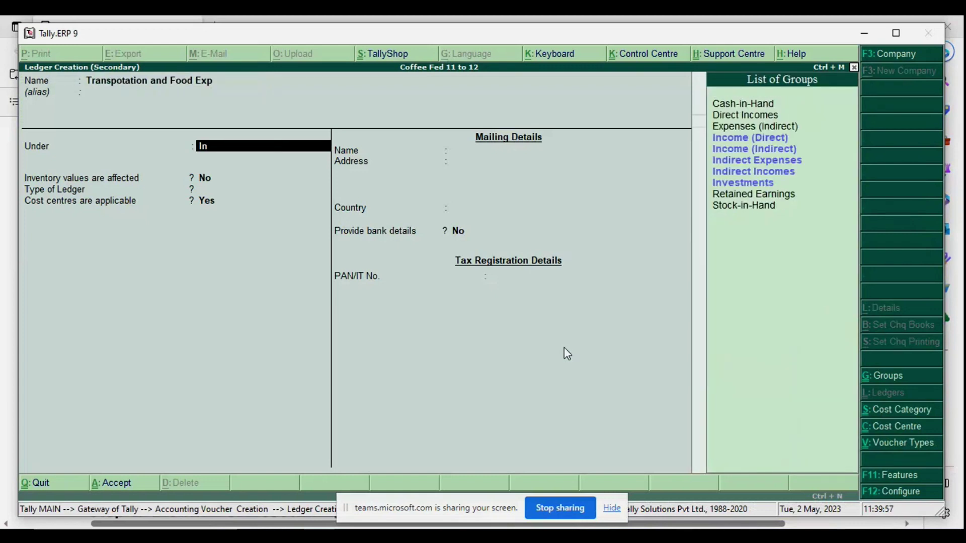
key("Return")
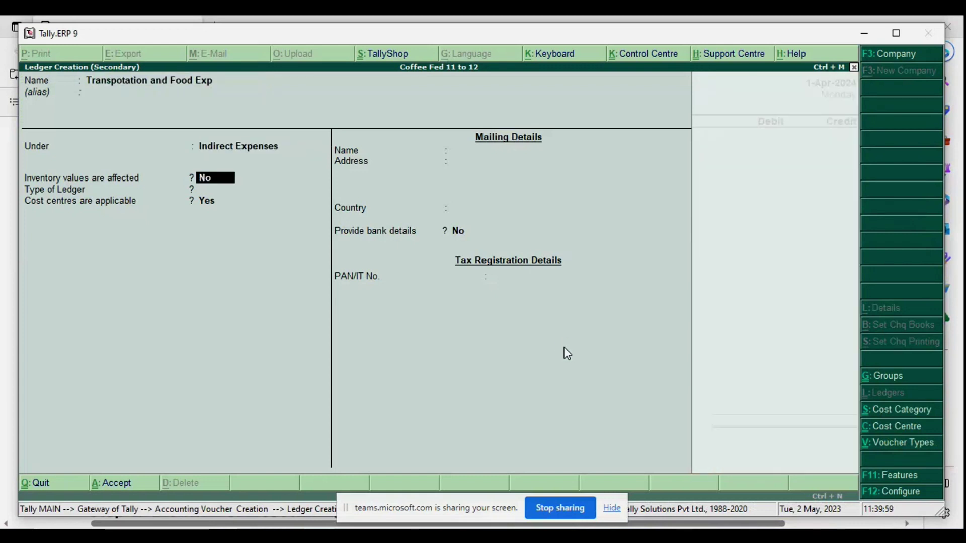
key("ctrl+a")
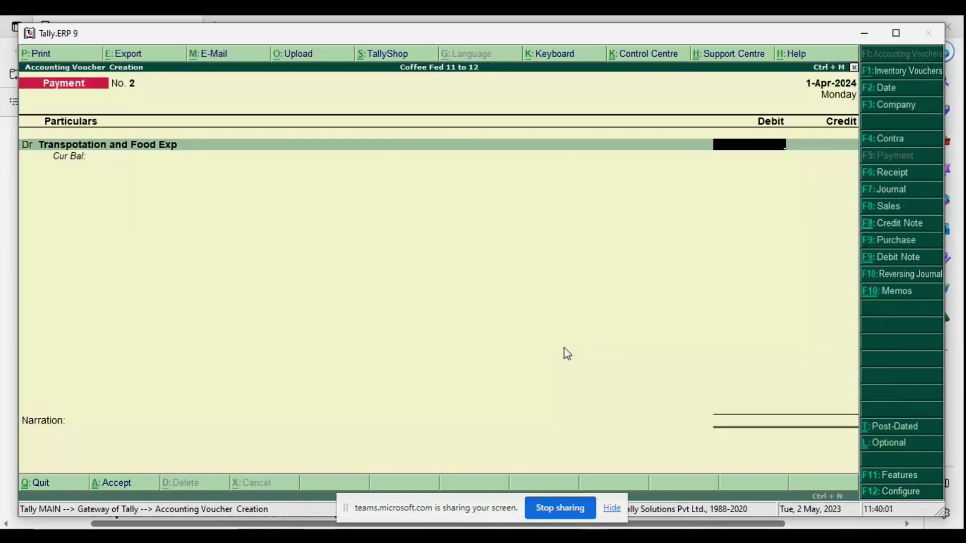
- Check the expense amount in Illustration 3 of the PDF textbook and debit Transpotation and Food Exp with 35,000 in the payment voucher
key("alt+Tab")
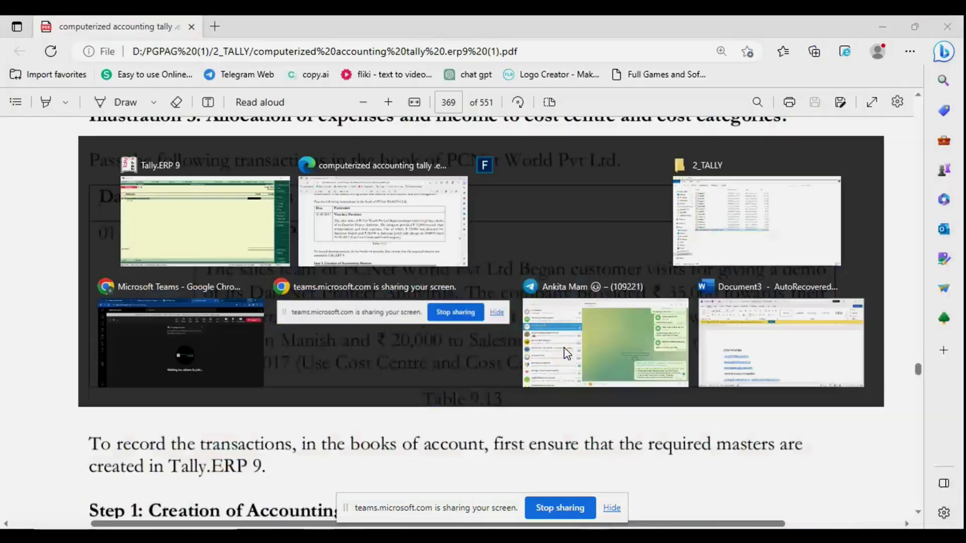
key("alt+Tab")
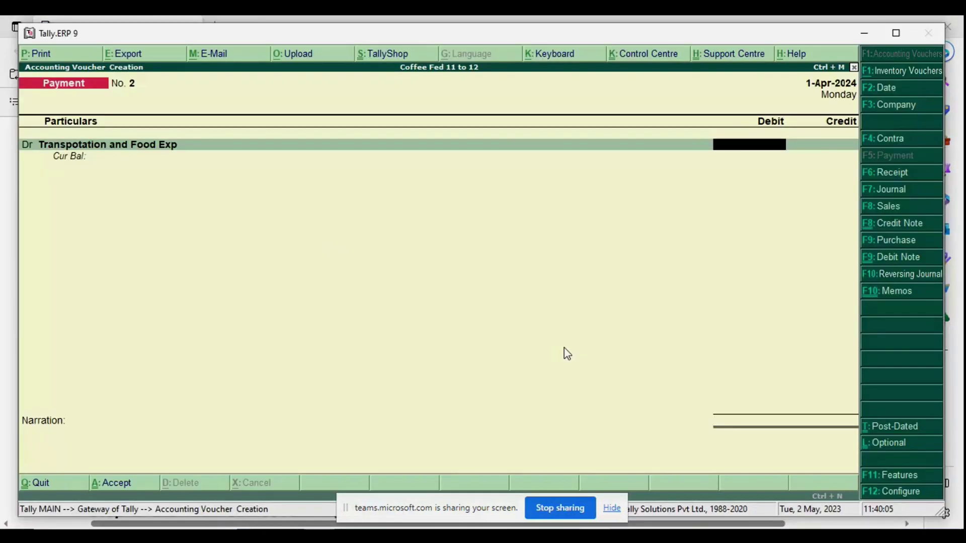
type("350000")
key("BackSpace")
key("Return")
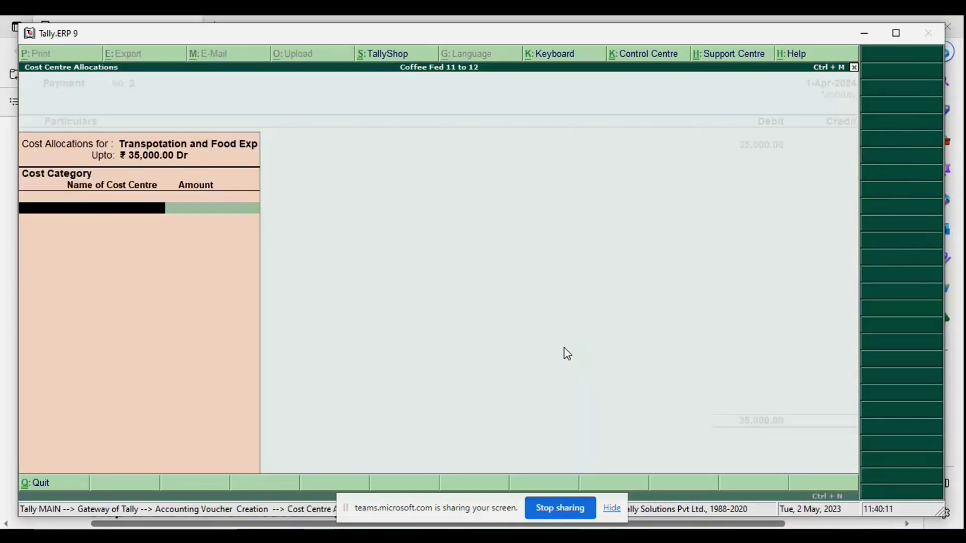
- Allocate the expense under the Employee cost category, 15,000 and 20,000 to the two salesman cost centres as Illustration 3 specifies
key("Return")
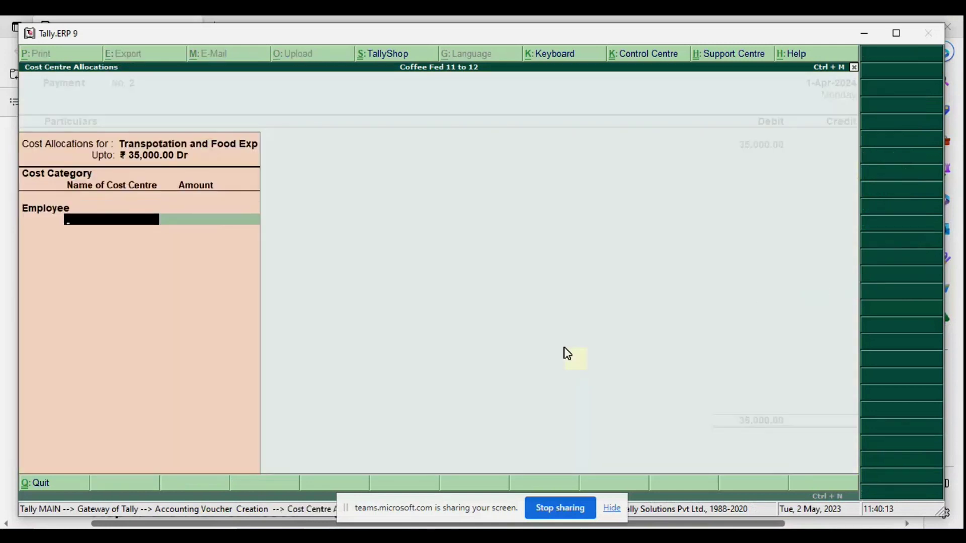
type("Ma")
key("Down")
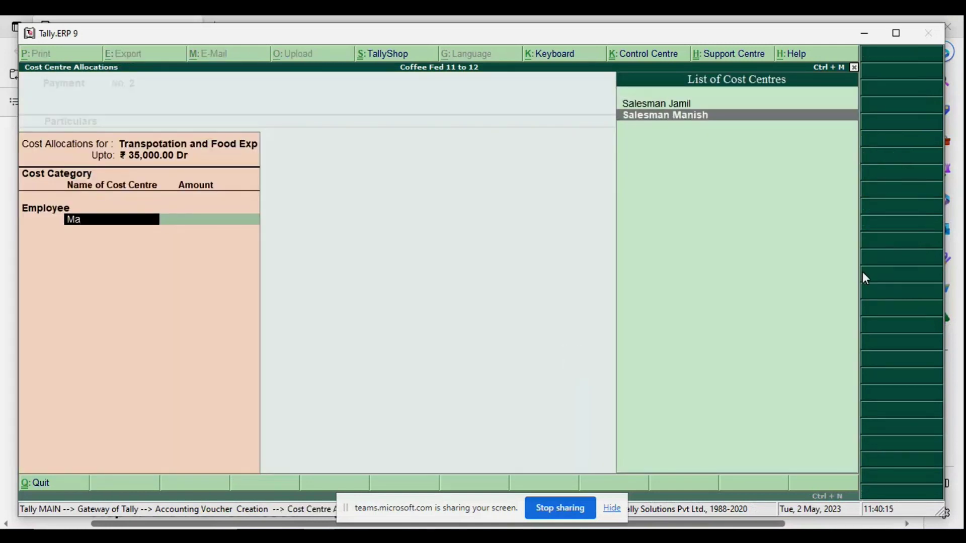
key("Return")
type("15,0000")
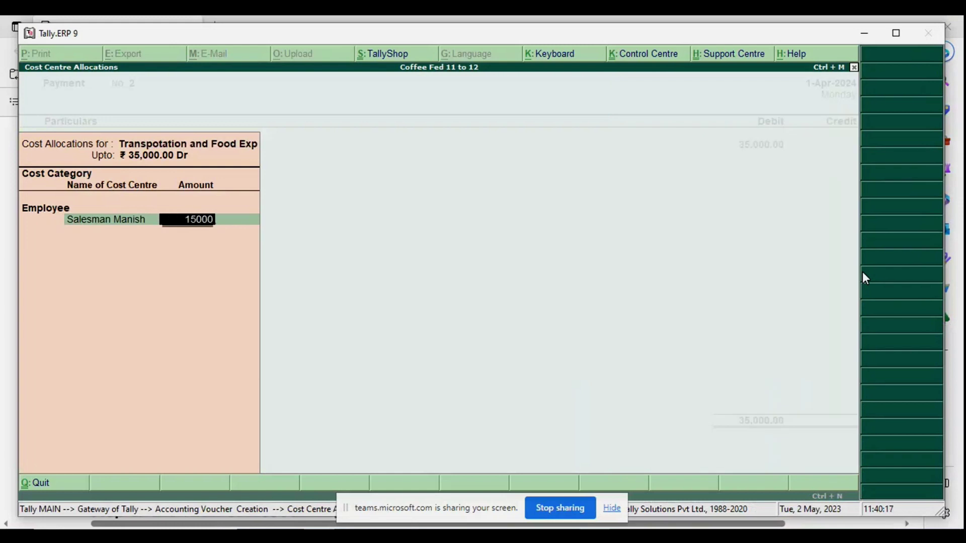
key("Return")
type("S")
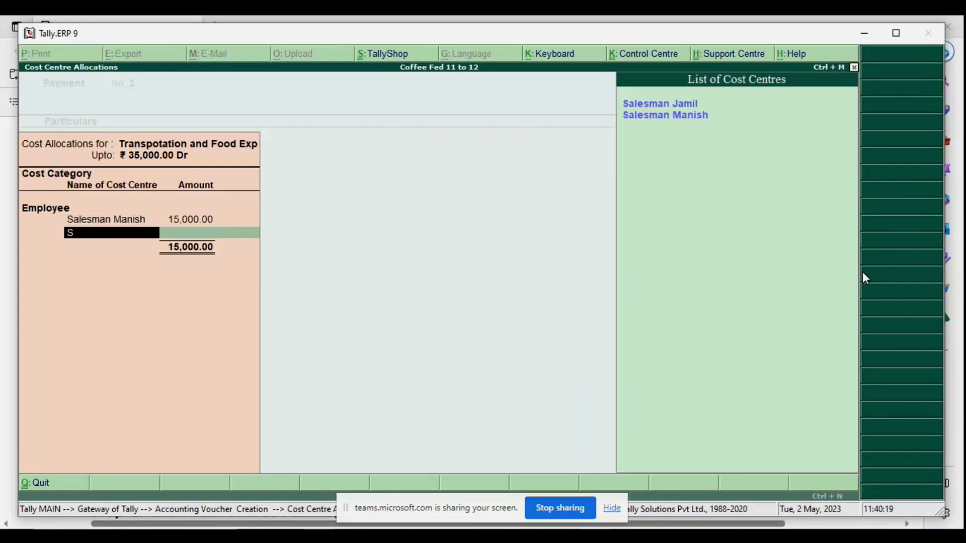
type("al")
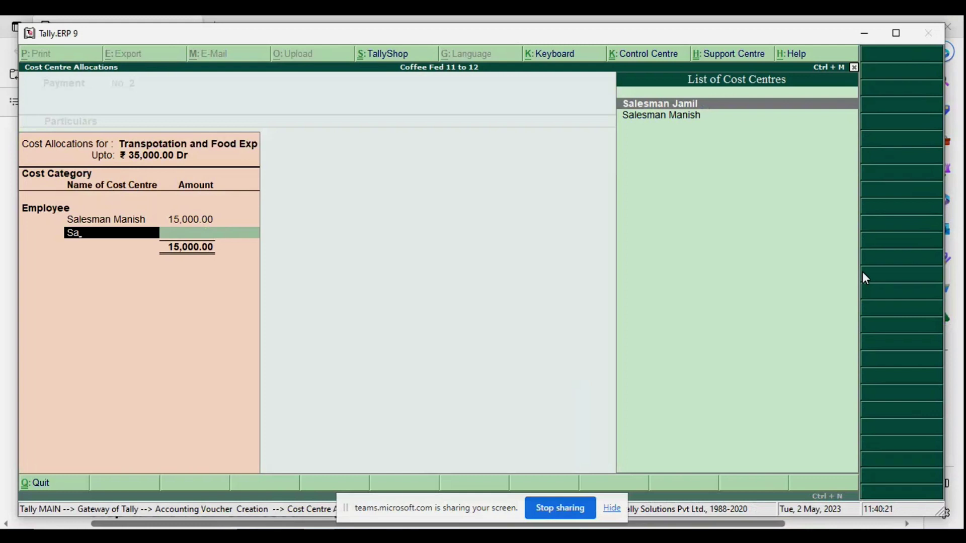
key("Return")
key("Return")
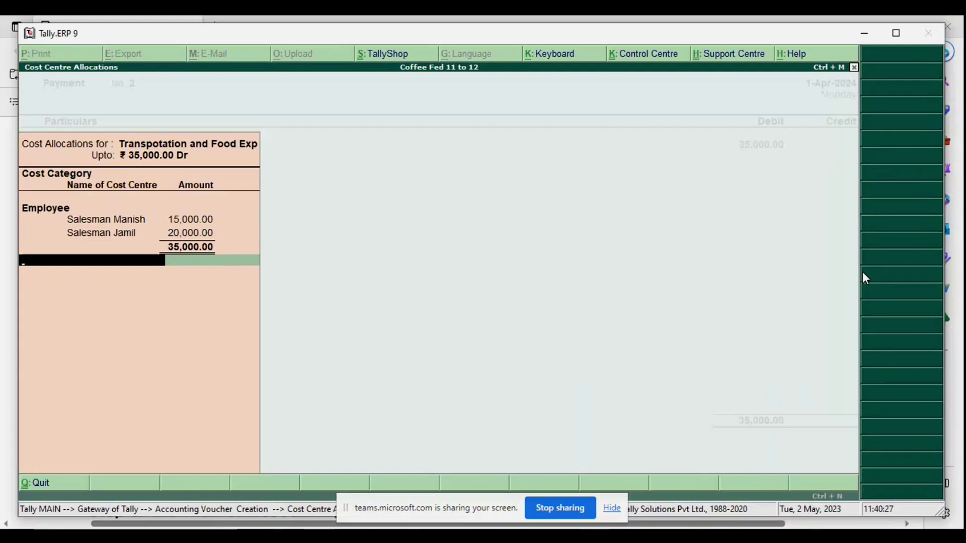
key("Return")
- Credit Cash with 35,000, leave the narration blank, and accept the payment voucher
key("Return")
key("Return")
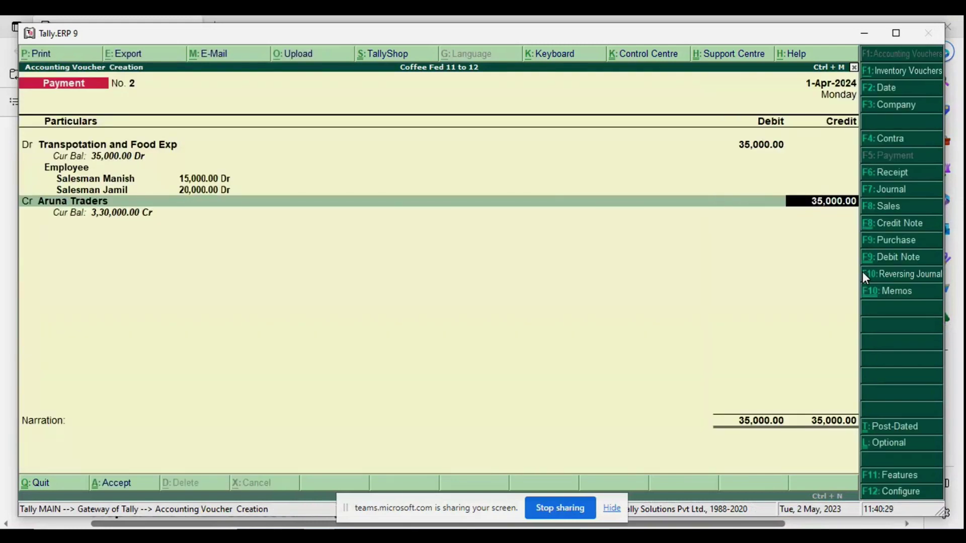
key("BackSpace")
key("Down")
key("Down")
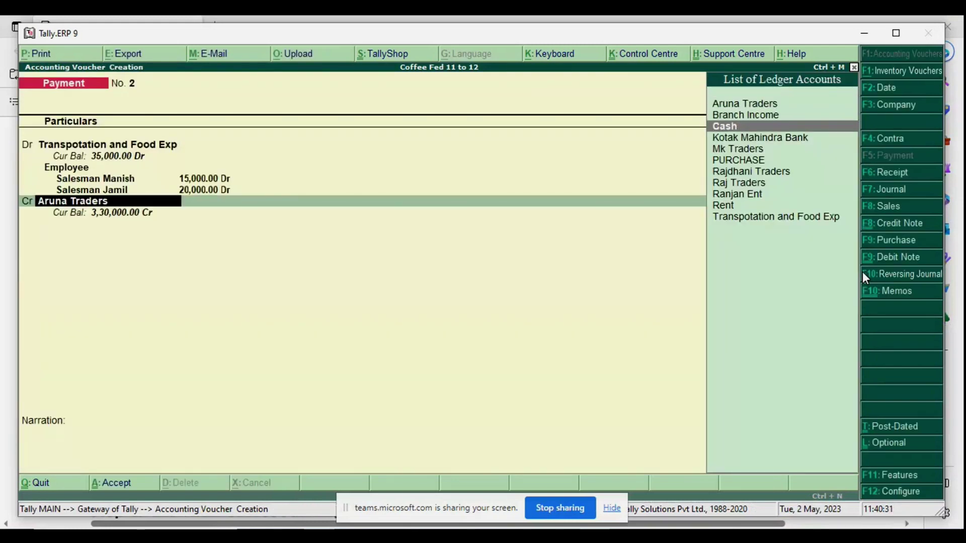
key("Return")
key("Return")
key("Return")
key("Return")
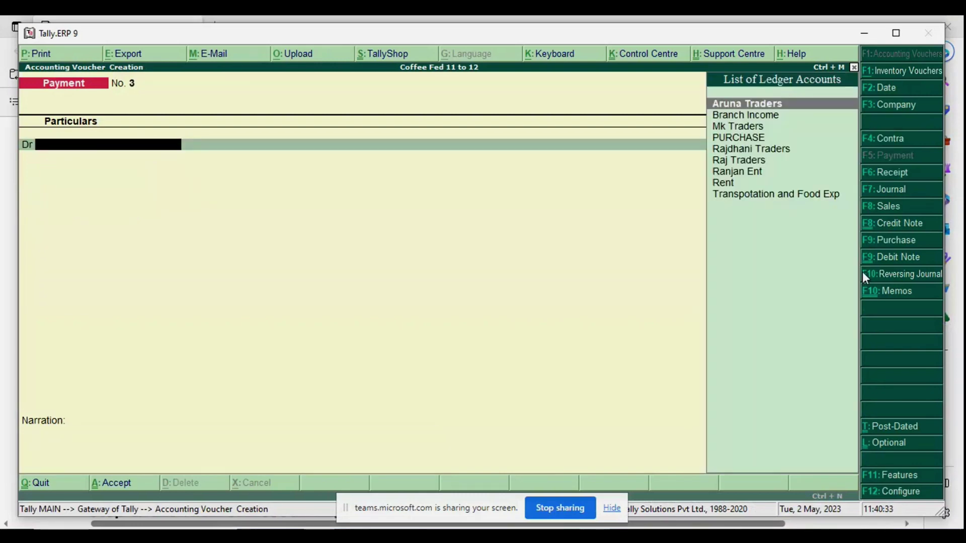
- Recheck how Illustration 3's payment was made in the PDF textbook and return to Tally.ERP 9
key("alt+Tab")
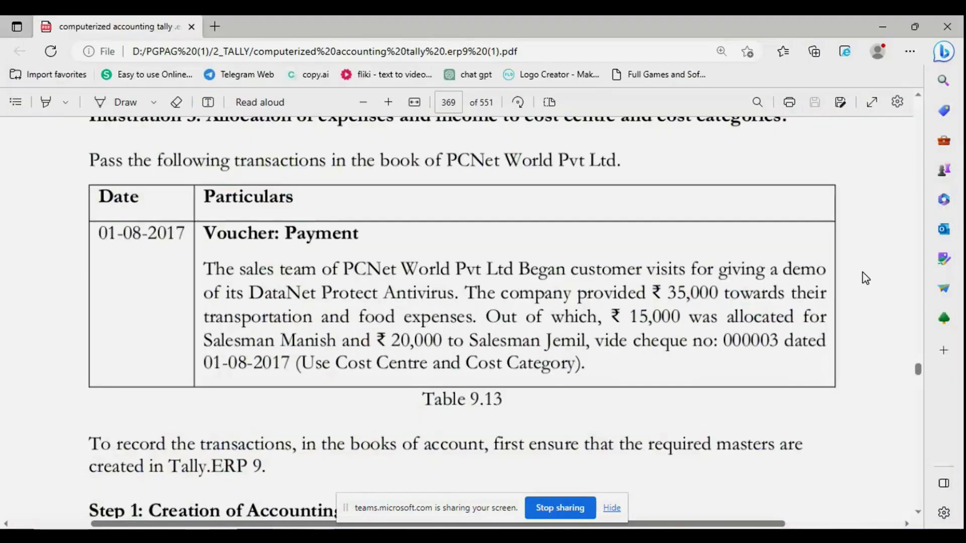
scroll(862, 273, "down", 2)
scroll(866, 278, "down", 12)
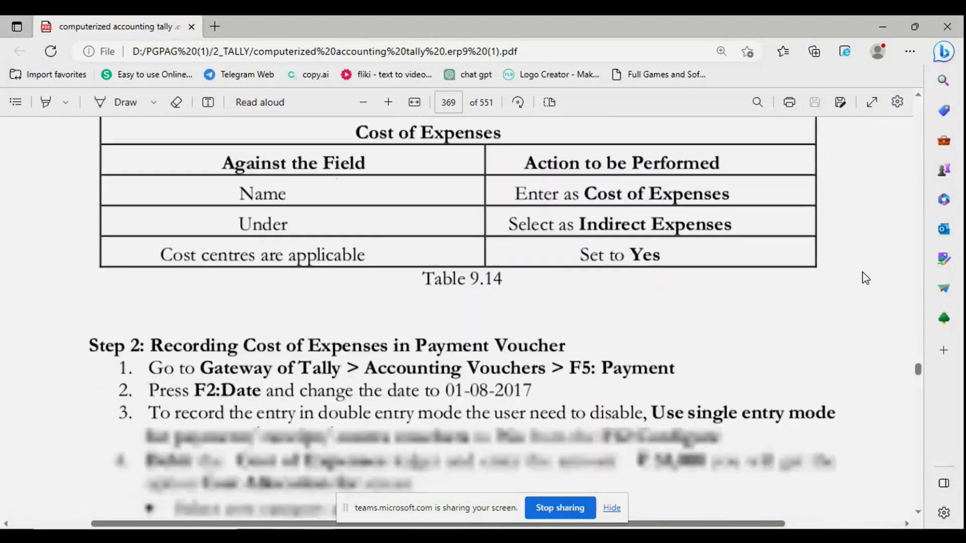
scroll(865, 279, "up", 10)
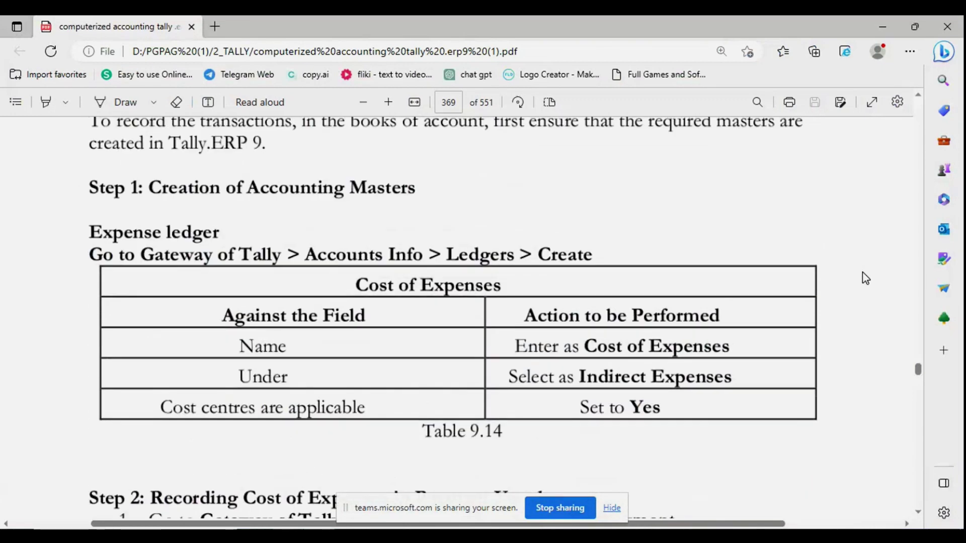
scroll(866, 278, "up", 5)
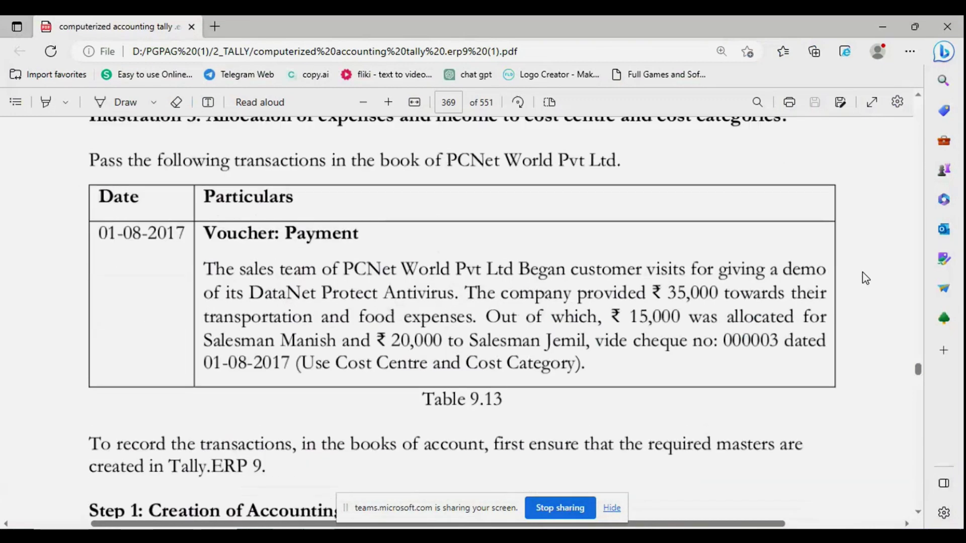
key("alt+Tab")
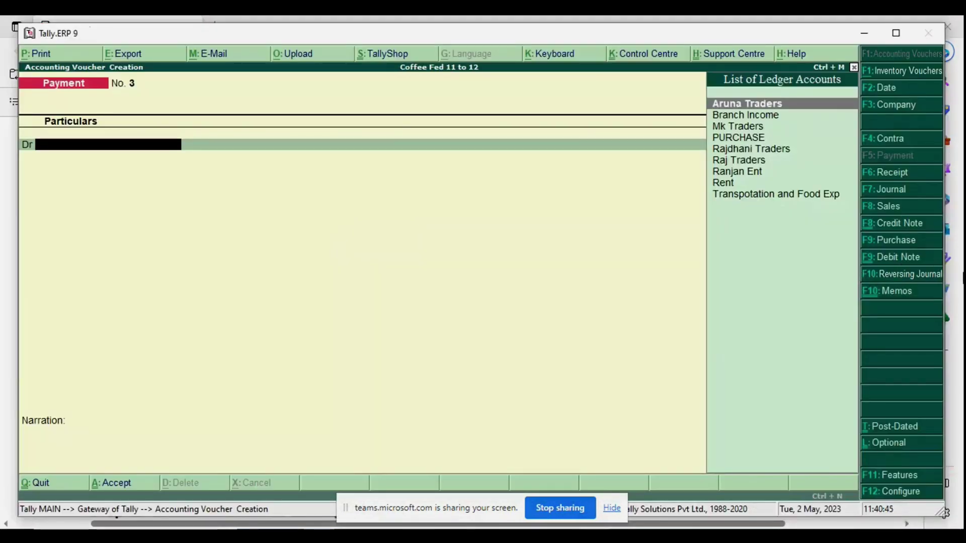
- Reopen the saved payment voucher No. 2 and change its credit ledger to Kotak Mahindra Bank, keeping the salesman allocations
key("Page_Up")
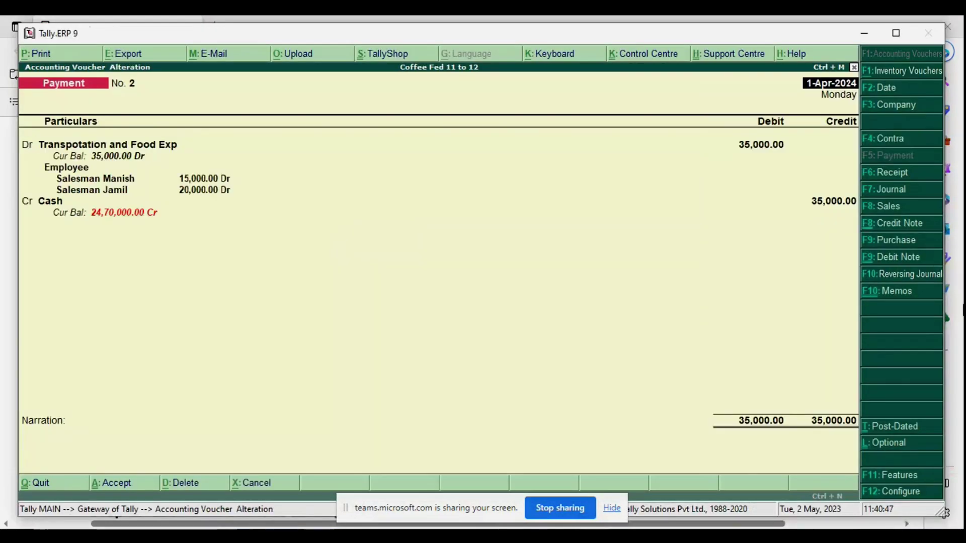
key("Return")
key("Return")
key("Return")
key("Return")
key("Return")
key("Return")
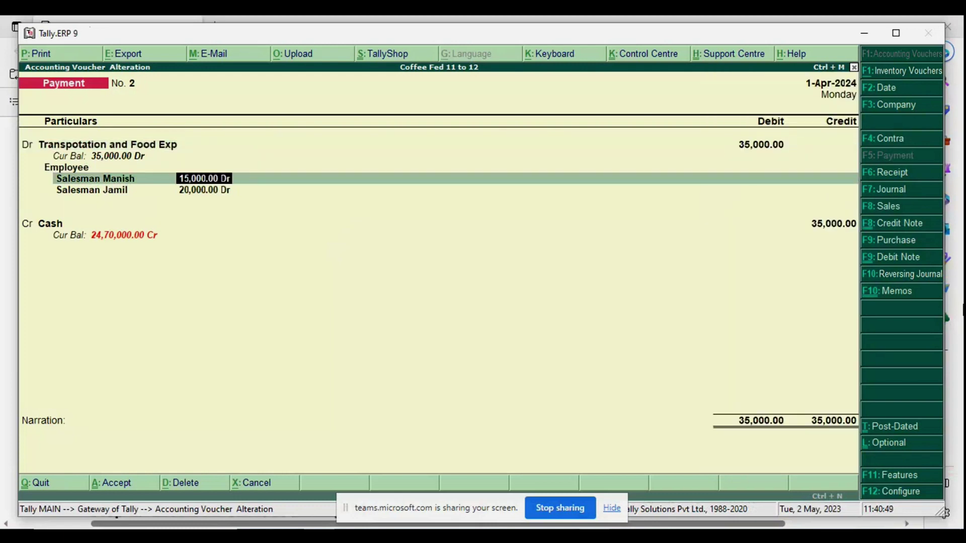
key("Return")
key("Return")
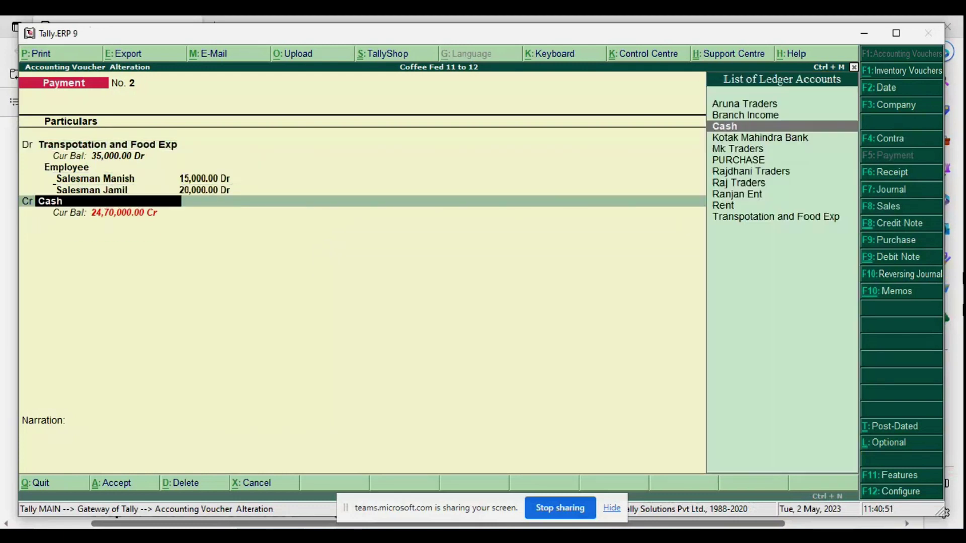
key("Down")
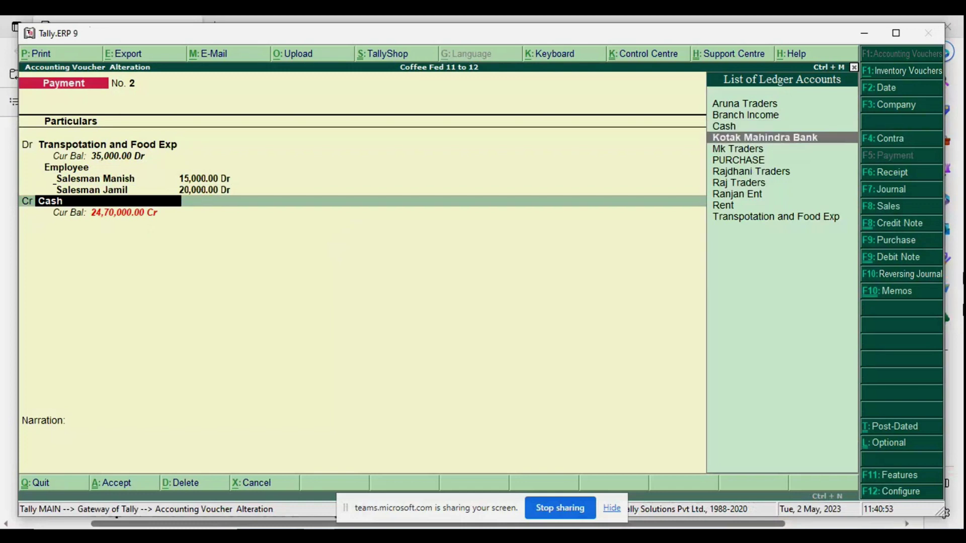
key("Return")
key("Return")
- Set the bank allocation's transaction type to Cheque, leaving the instrument number blank and the instrument date at 1-Apr-2024
key("Return")
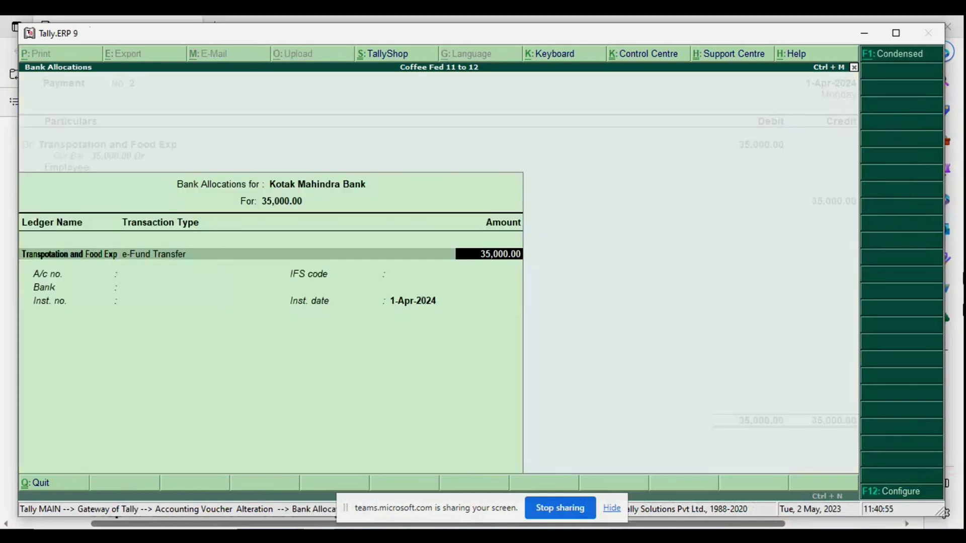
key("BackSpace")
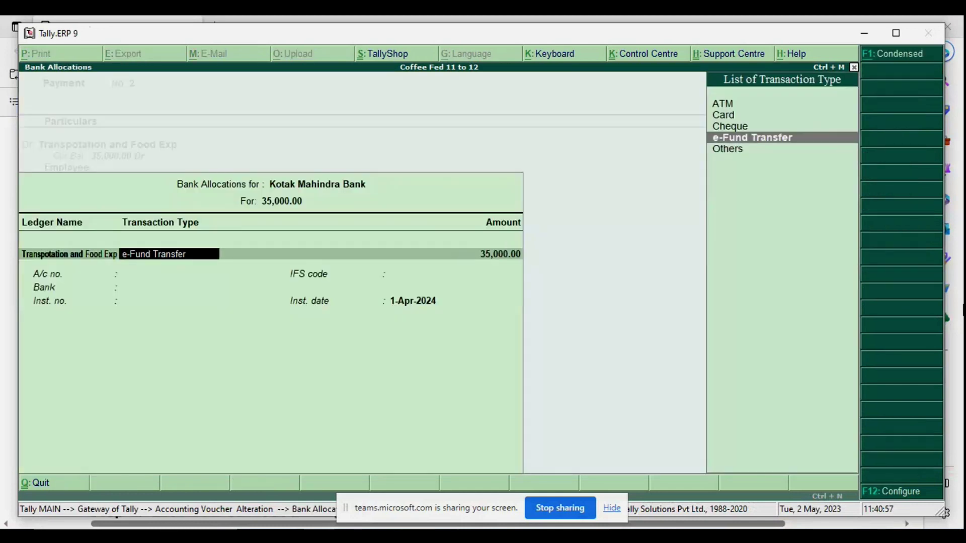
key("Up")
key("Return")
key("Return")
key("Return")
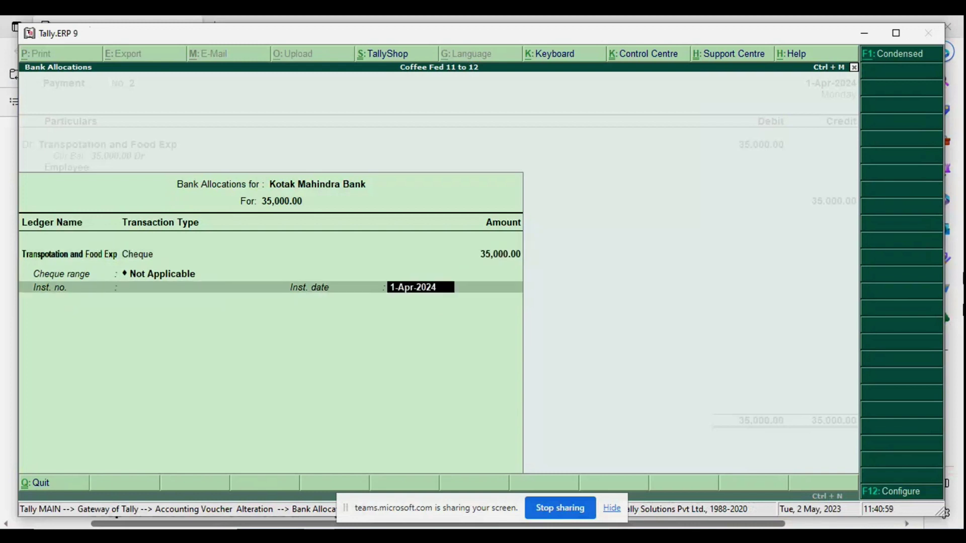
key("Return")
- Accept the altered payment voucher with a blank narration, preview the cheque print, and close the preview
key("Return")
key("Return")
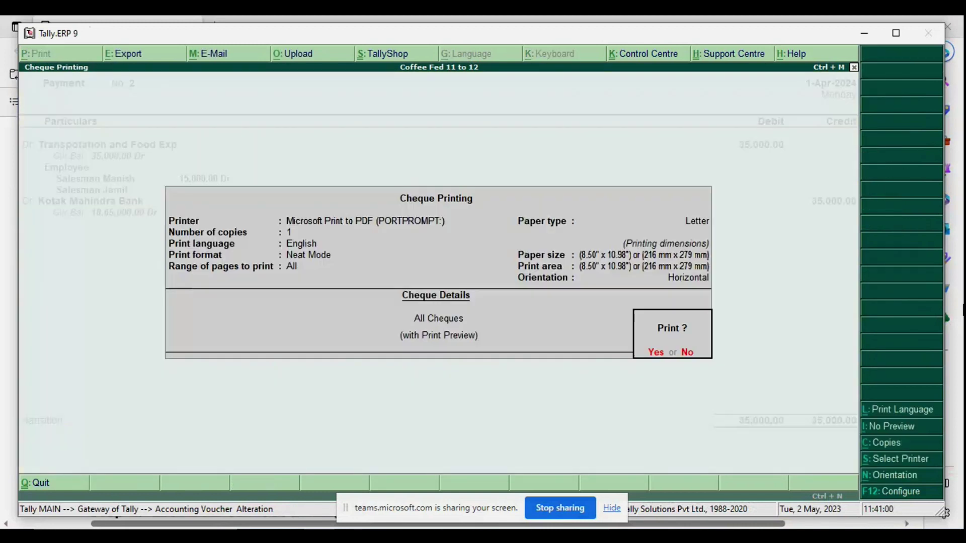
key("Return")
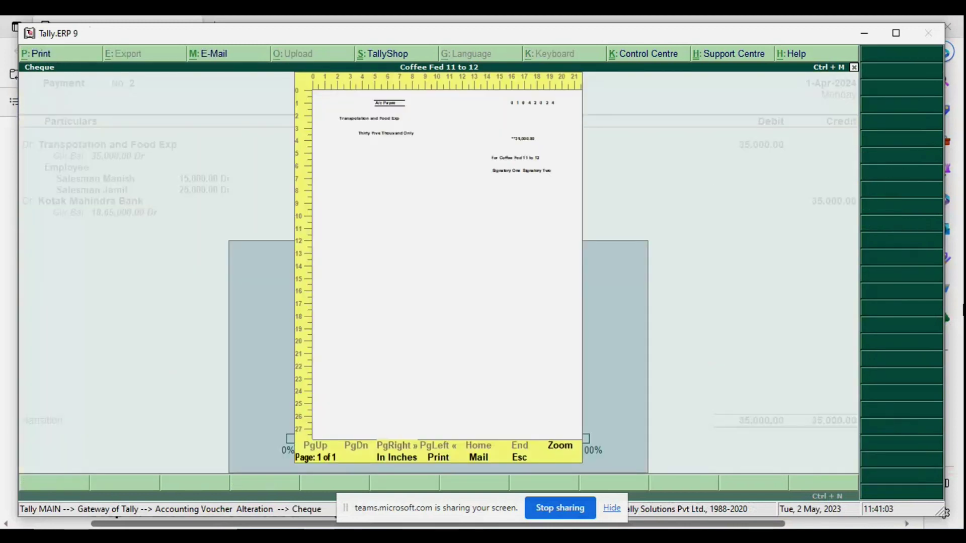
key("Escape")
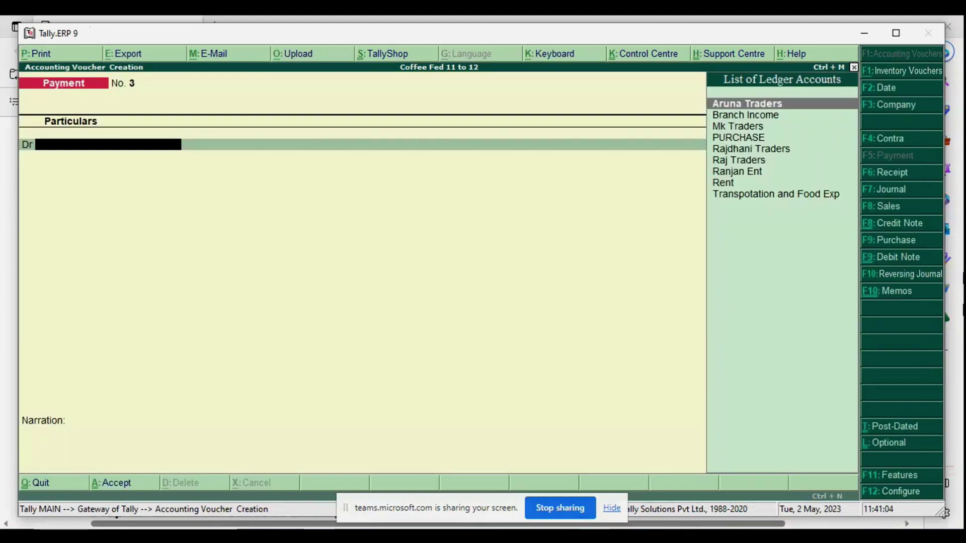
- Read on in the PDF textbook to section 9.2.3.1 and examine the chart of cost categories and cost centres before Illustration 4
key("alt+Tab")
scroll(461, 322, "down", 6)
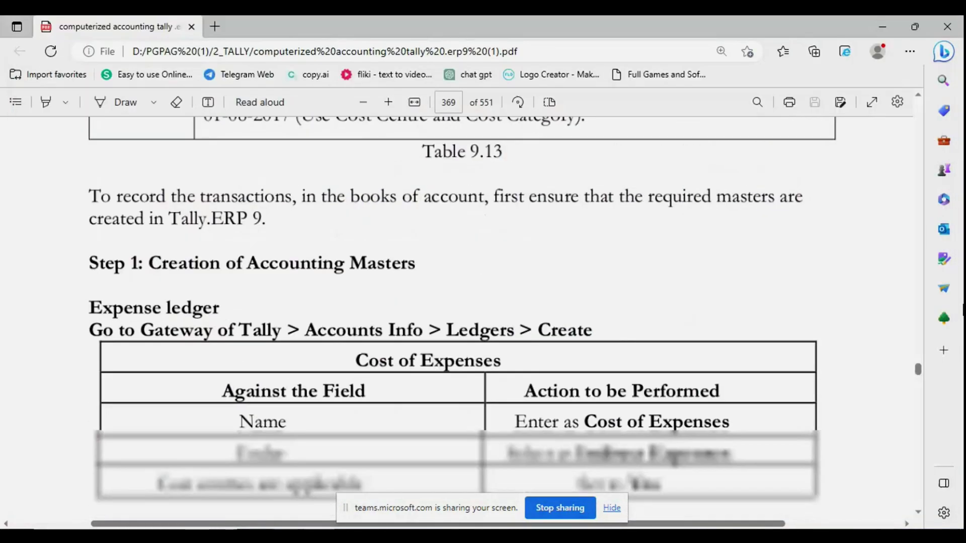
scroll(462, 322, "down", 15)
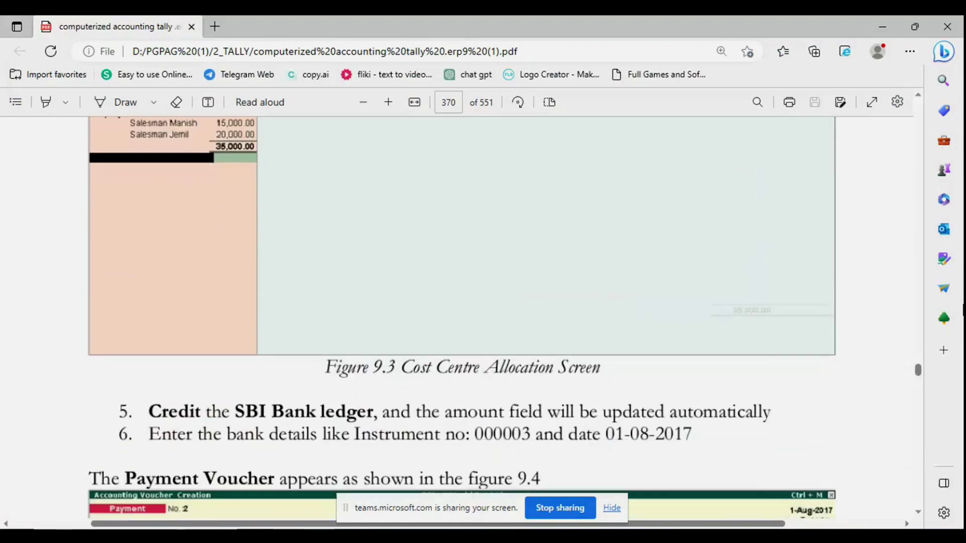
scroll(461, 322, "down", 15)
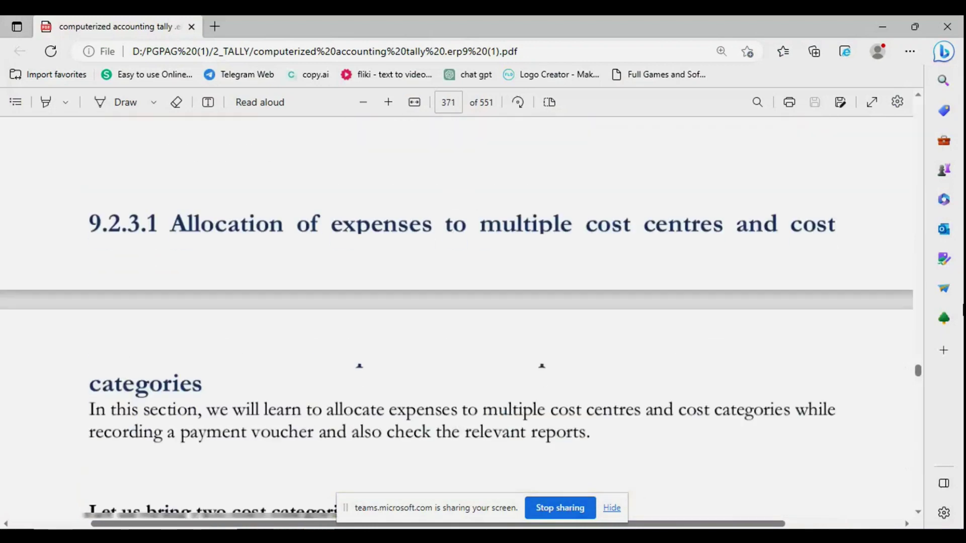
scroll(462, 322, "down", 2)
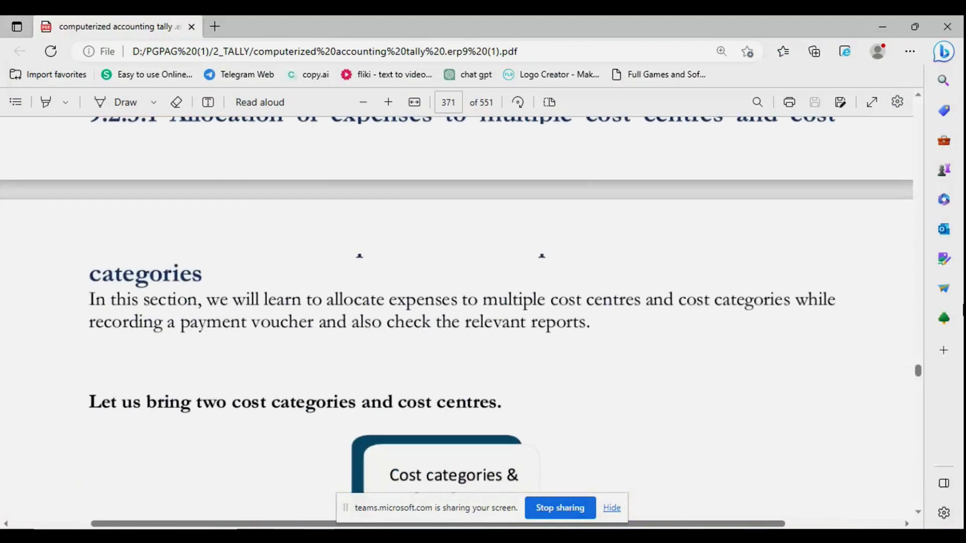
scroll(461, 322, "up", 1)
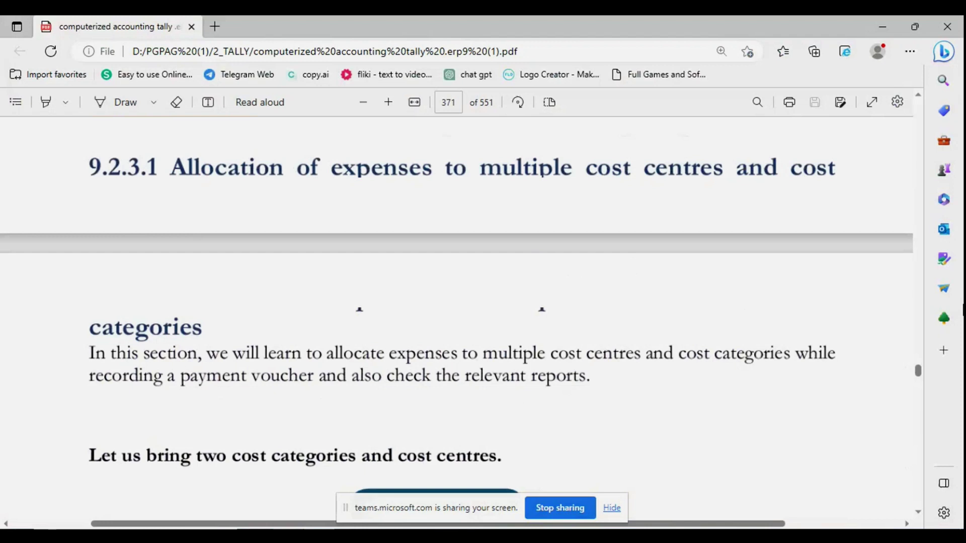
scroll(456, 306, "down", 1)
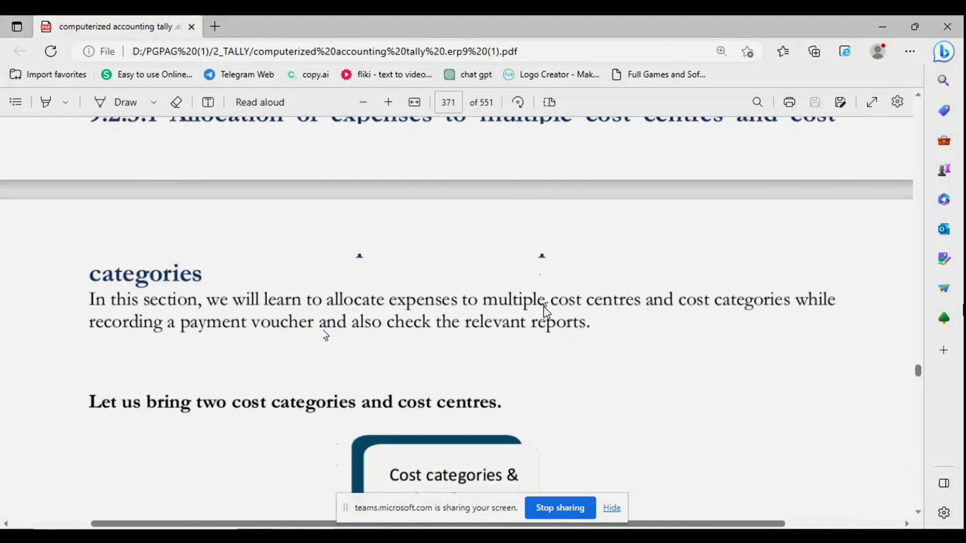
scroll(546, 310, "down", 1)
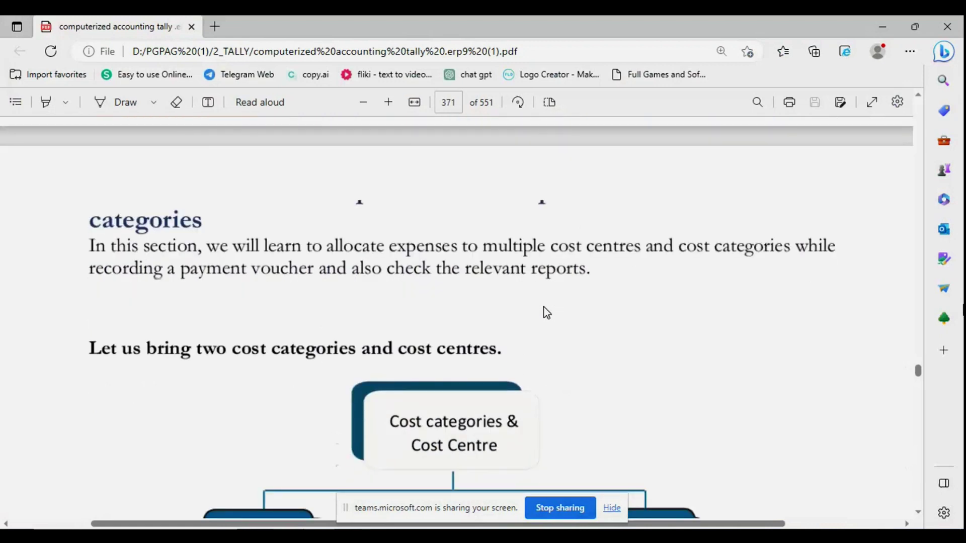
scroll(546, 312, "down", 8)
scroll(545, 312, "up", 1)
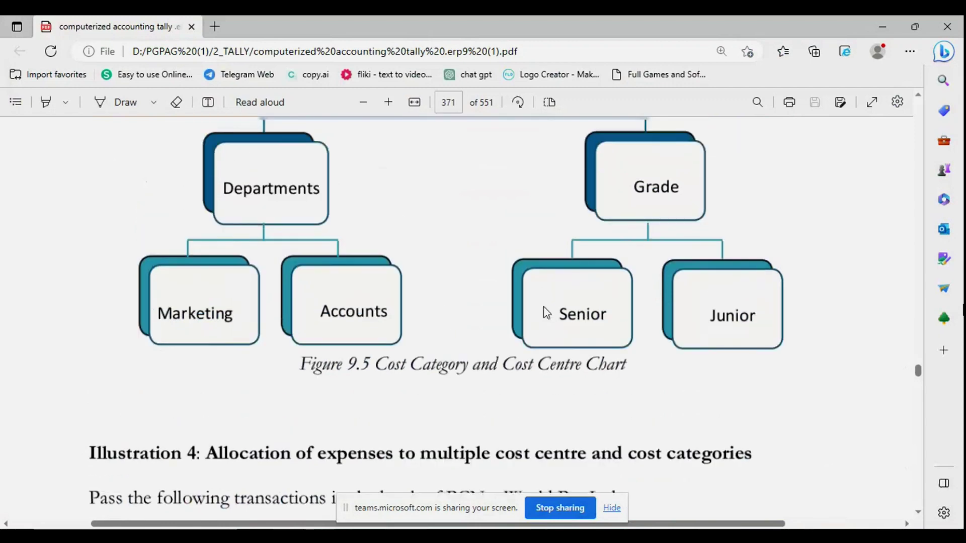
- Review section 9.2.3.1's introduction and Figure 9.5 in the textbook, then read Illustration 4's payment voucher and allocation table
scroll(546, 312, "up", 3)
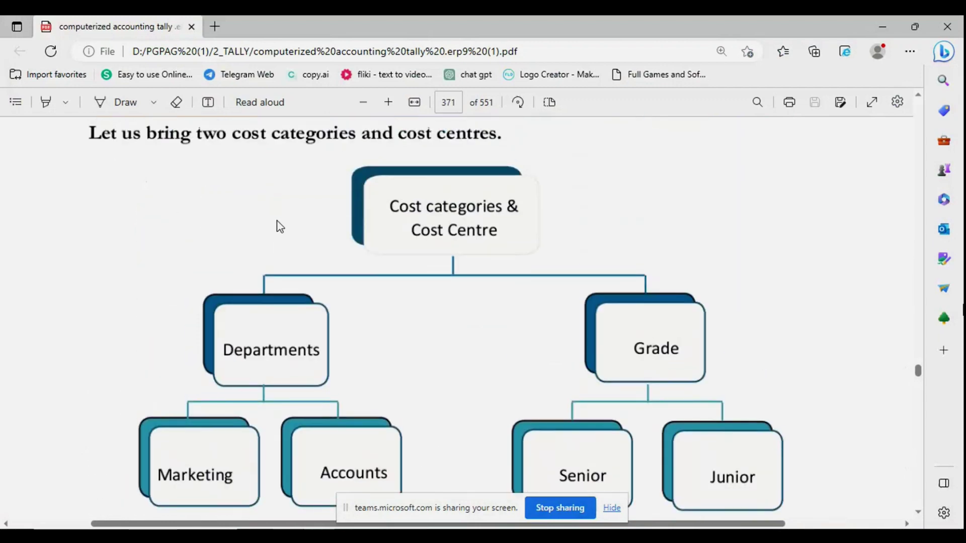
scroll(280, 226, "up", 4)
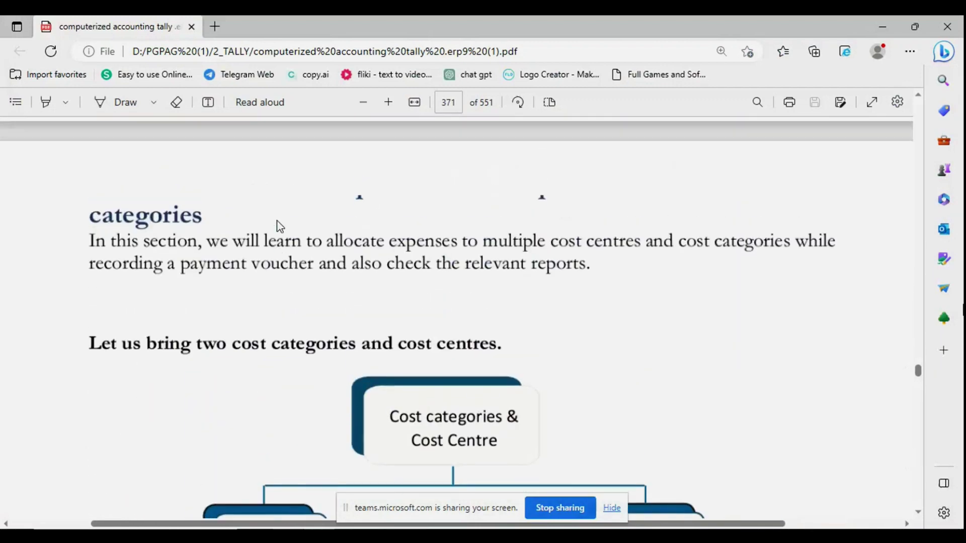
scroll(280, 226, "down", 2)
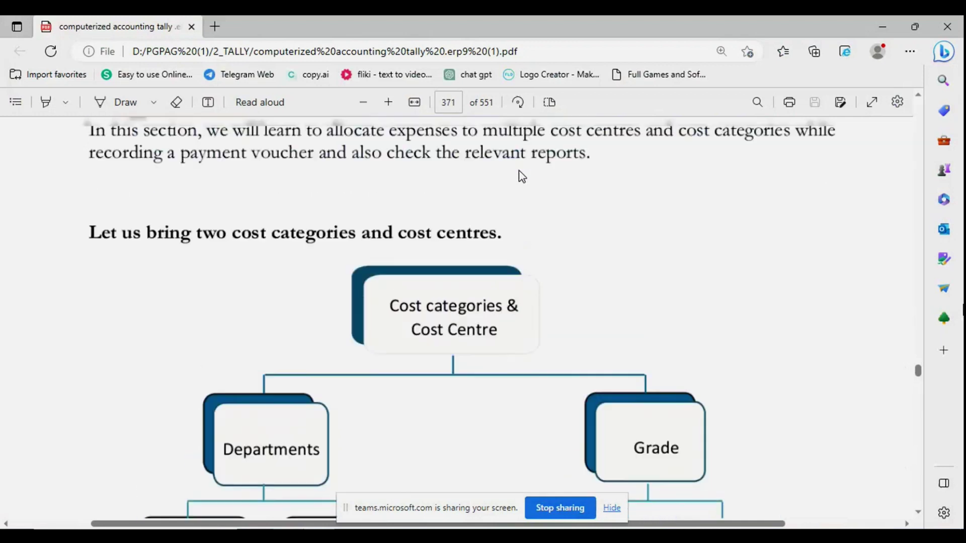
scroll(520, 171, "up", 5)
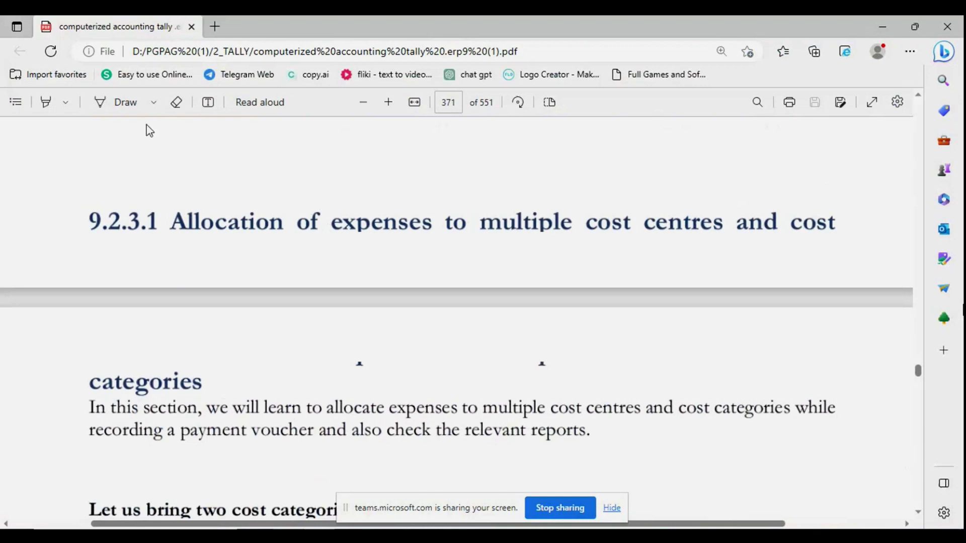
scroll(222, 198, "down", 8)
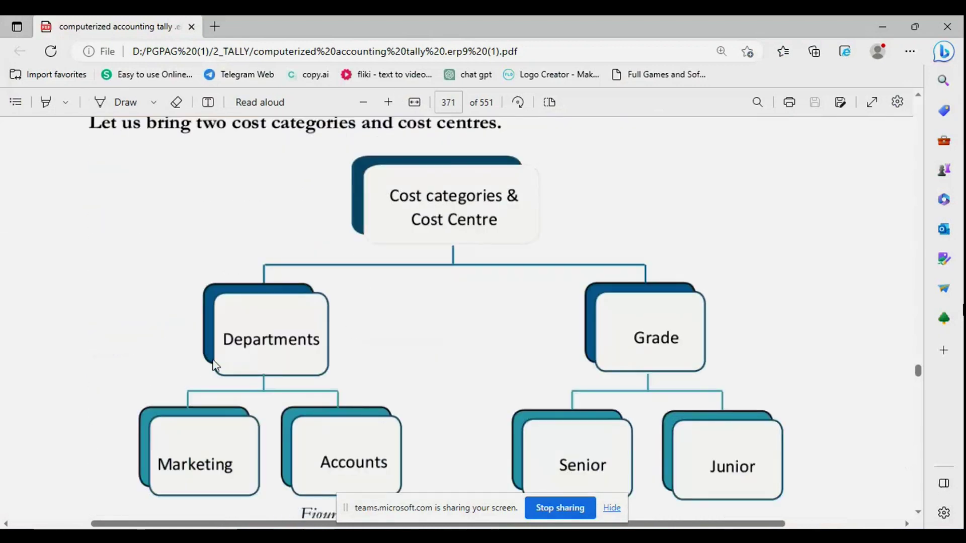
scroll(298, 319, "down", 2)
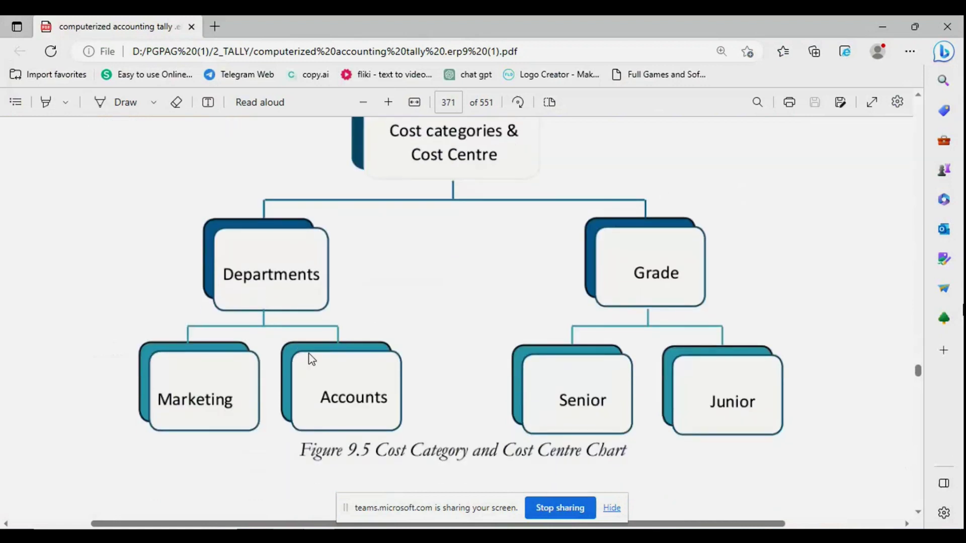
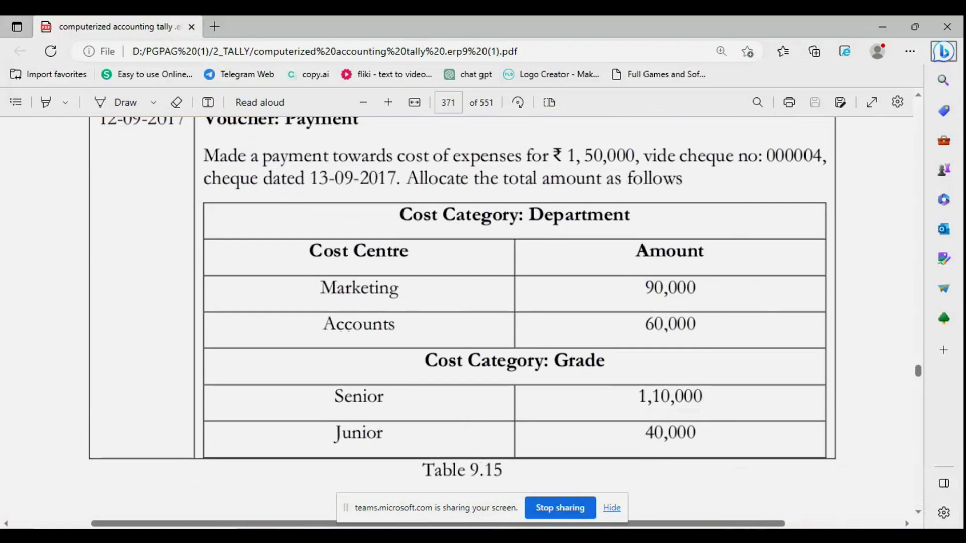
- Switch to Tally.ERP 9 and create the ledger Cost of Exp under Indirect Expenses as the payment voucher's debit account
key("alt+Tab")
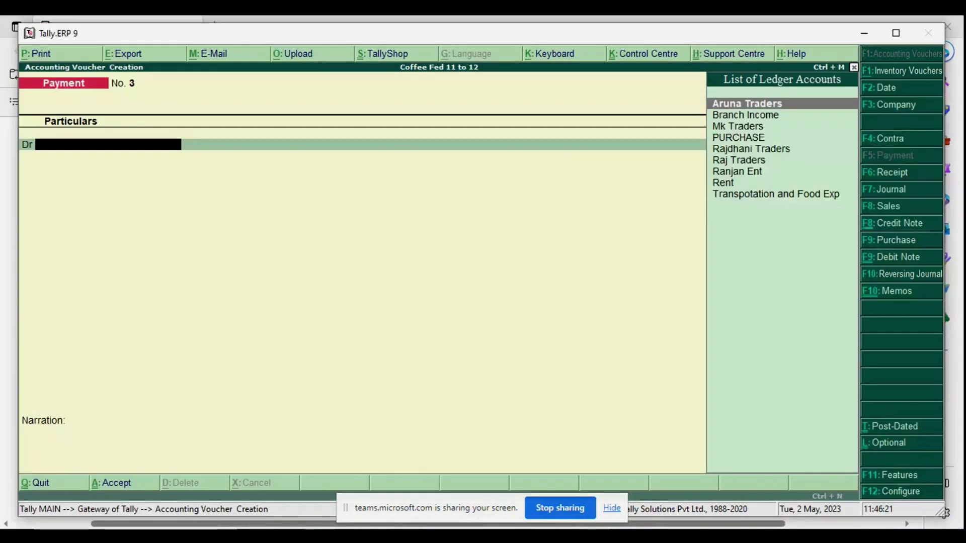
key("alt+c")
type("Co")
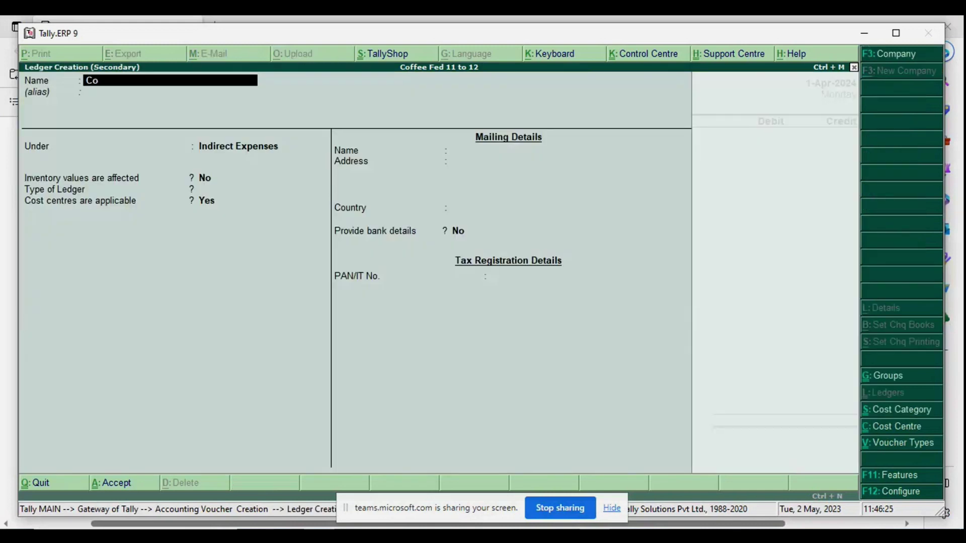
type("st of Exp")
key("Return")
key("Return")
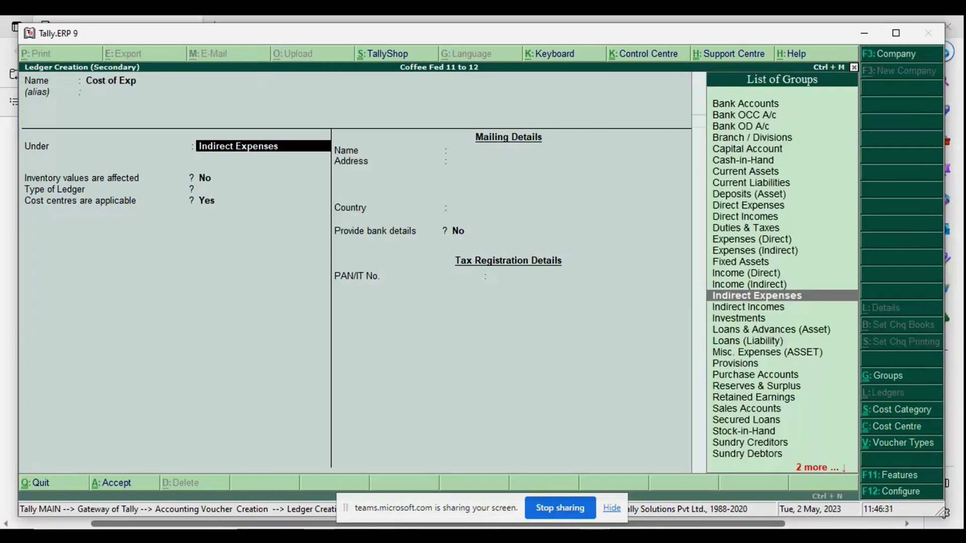
key("ctrl+a")
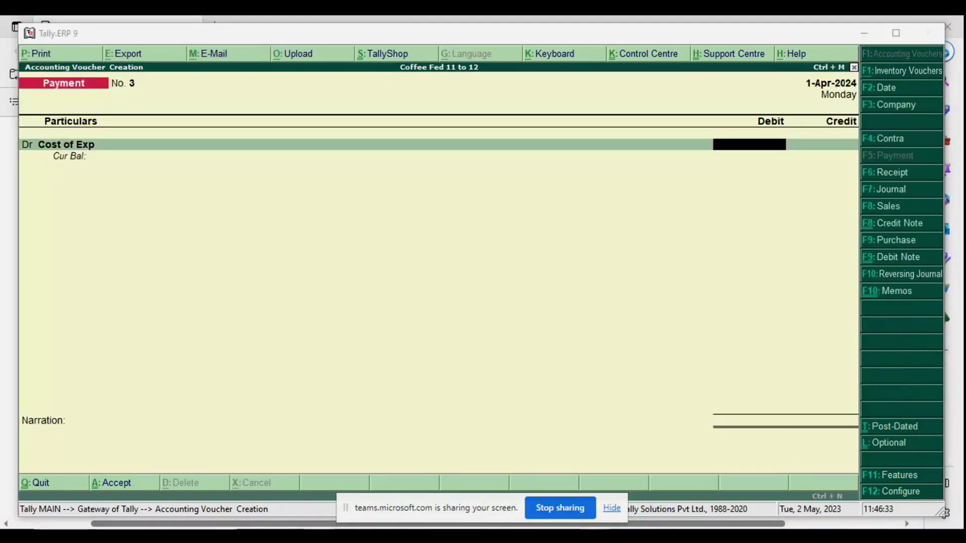
- Debit Cost of Exp with 150000, checking the amount in the textbook, and open its cost centre allocations
key("alt+Tab")
key("alt+Tab")
type("1,50,0")
type("0000")
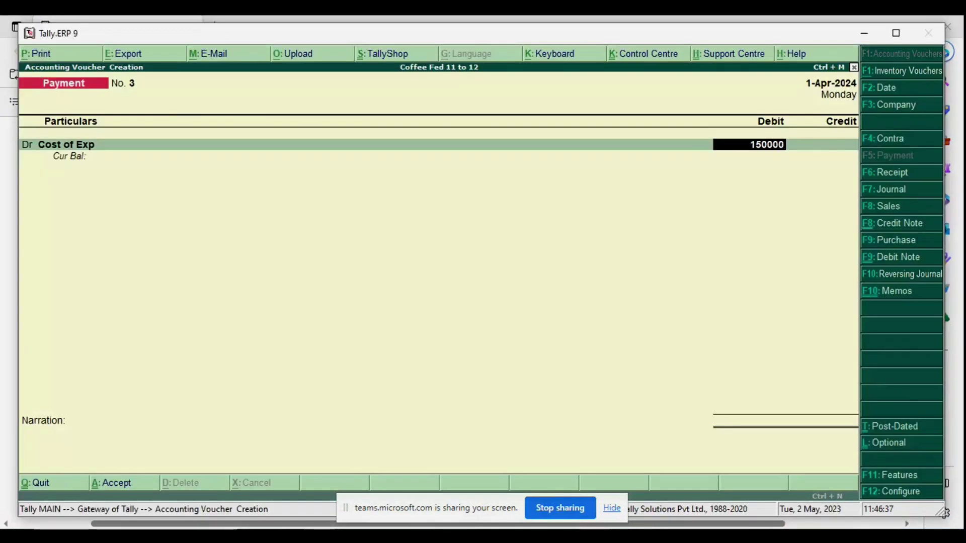
key("Return")
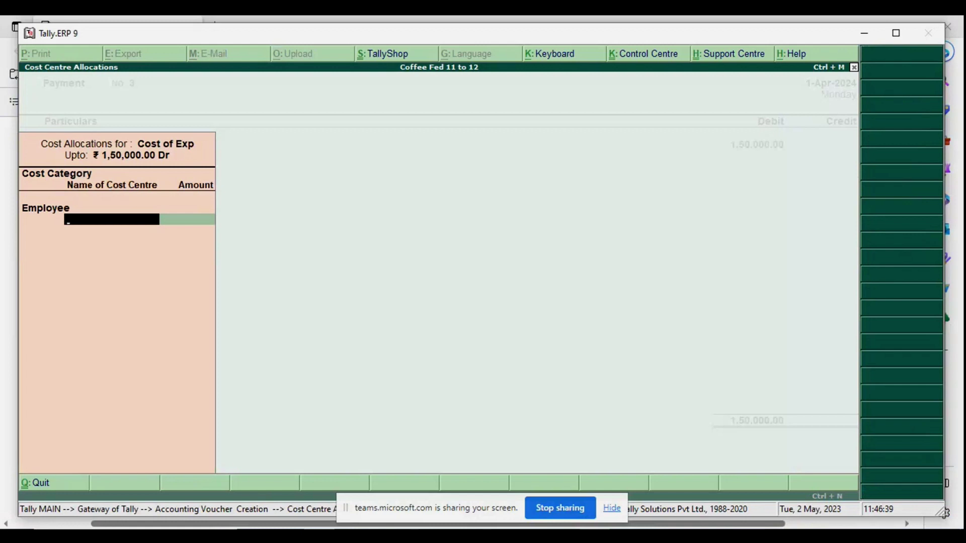
- Create the cost category Department from the allocation's category entry, with revenue items allocated and non-revenue items set to No
key("BackSpace")
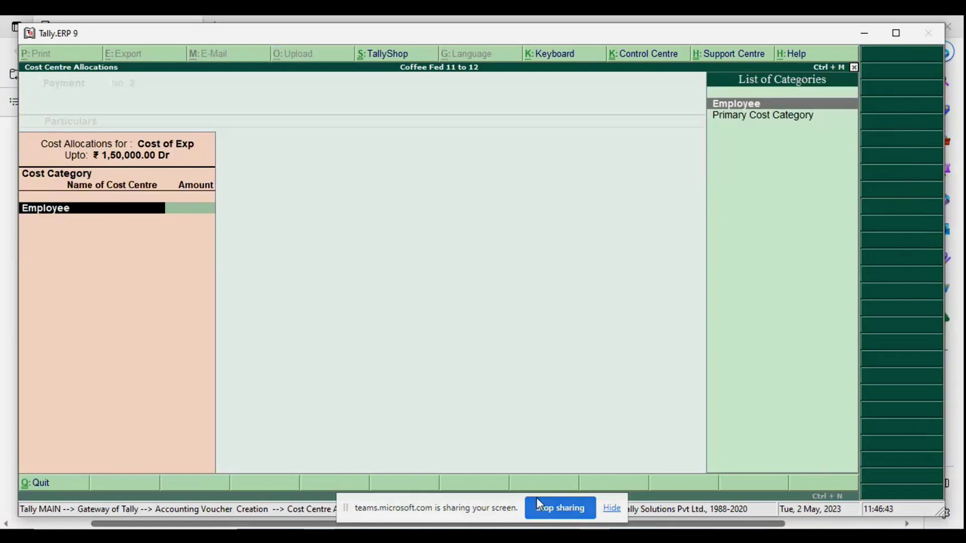
key("alt+Tab")
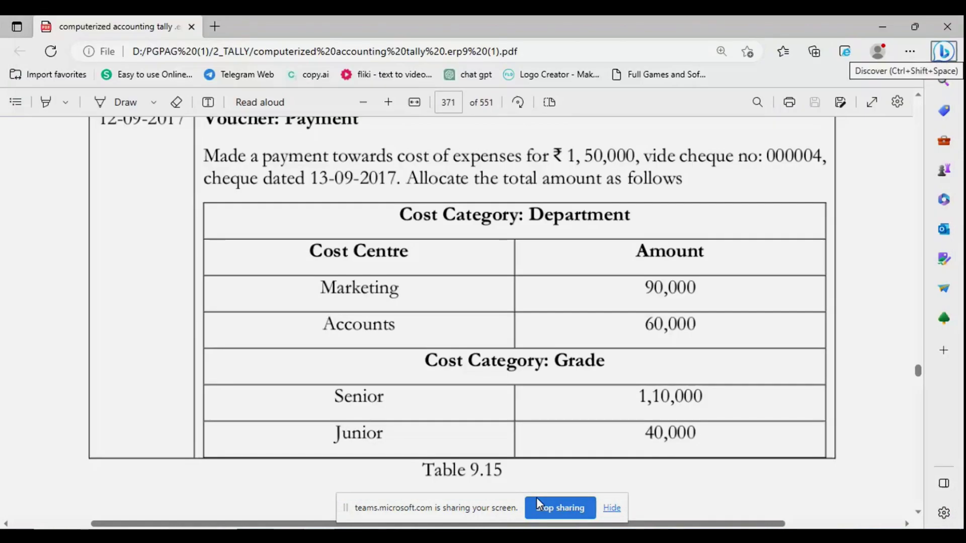
key("alt+Tab")
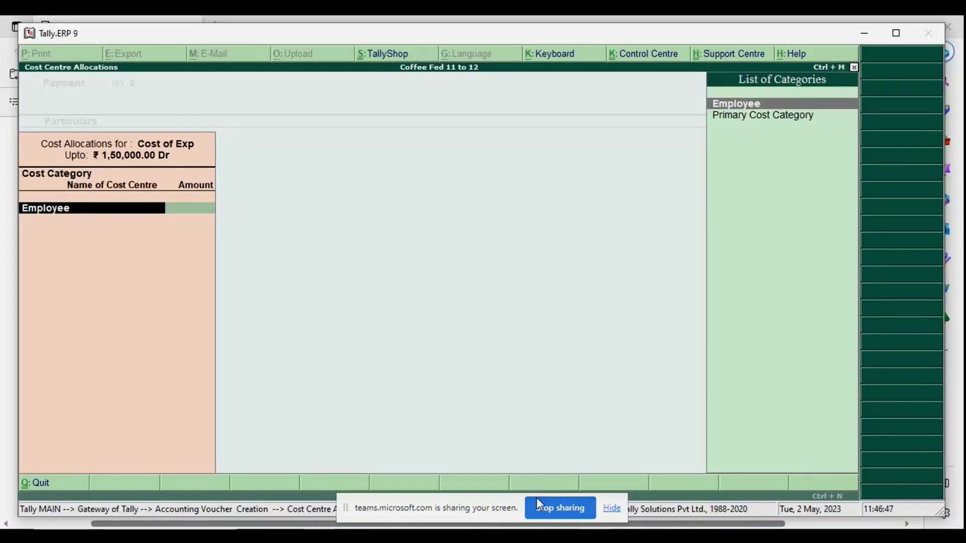
key("alt+c")
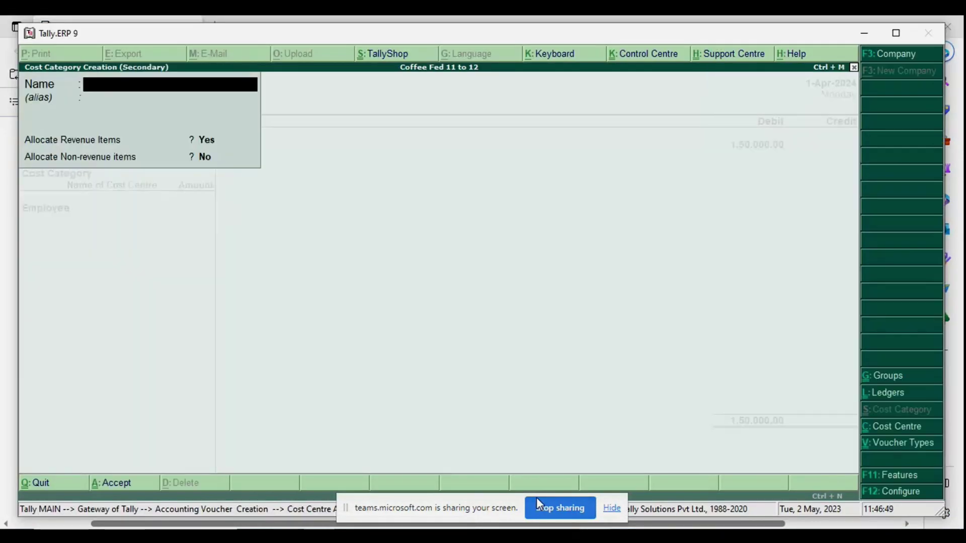
key("alt+Tab")
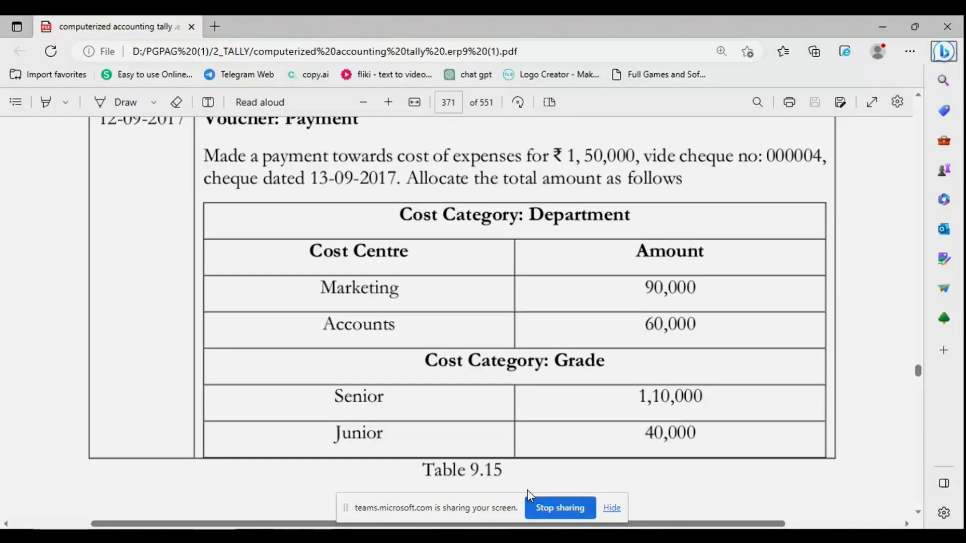
scroll(530, 252, "up", 10)
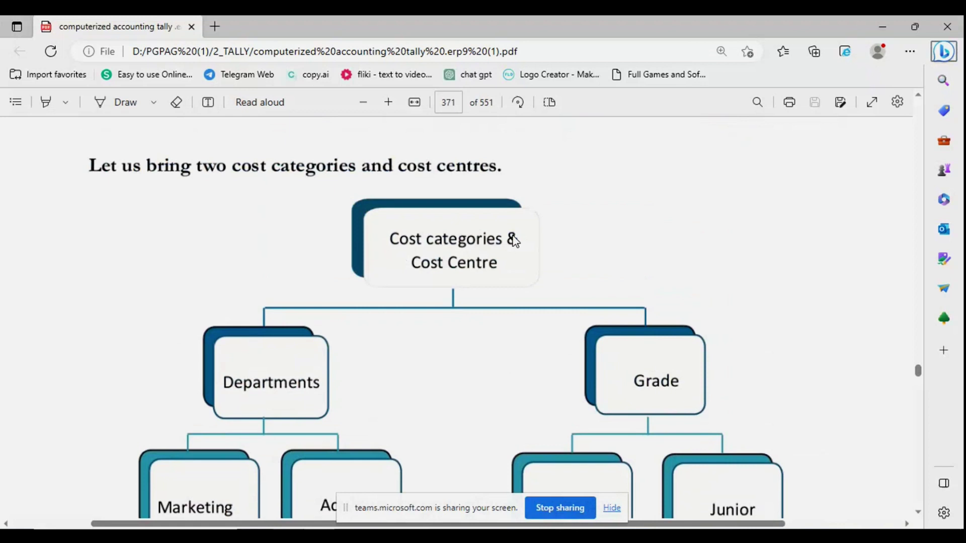
key("alt+Tab")
type("Dep")
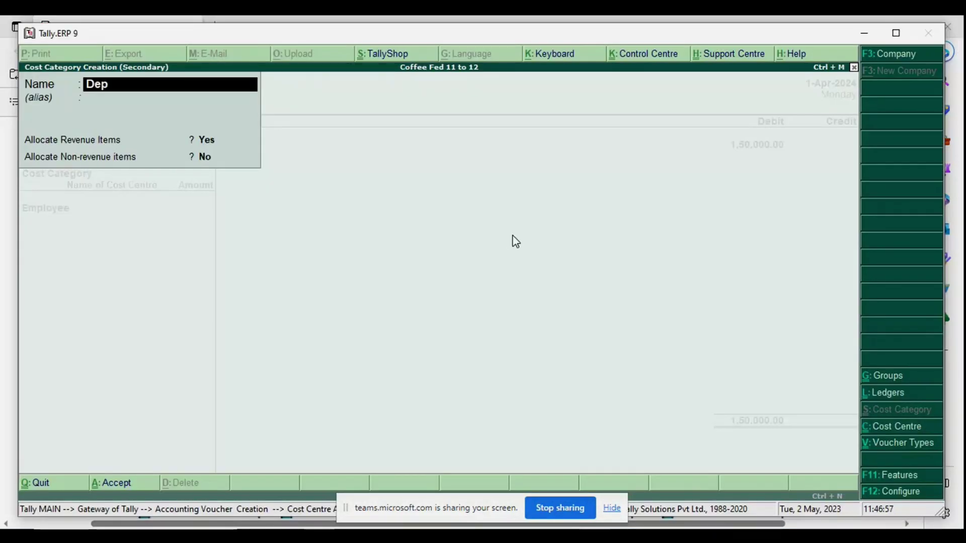
type("artment")
key("Return")
key("Return")
key("Return")
key("Return")
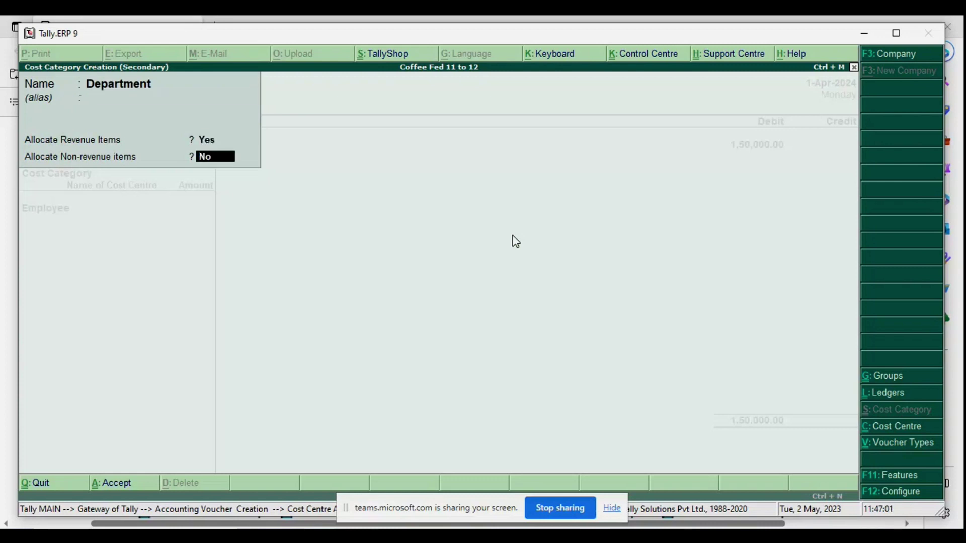
key("Return")
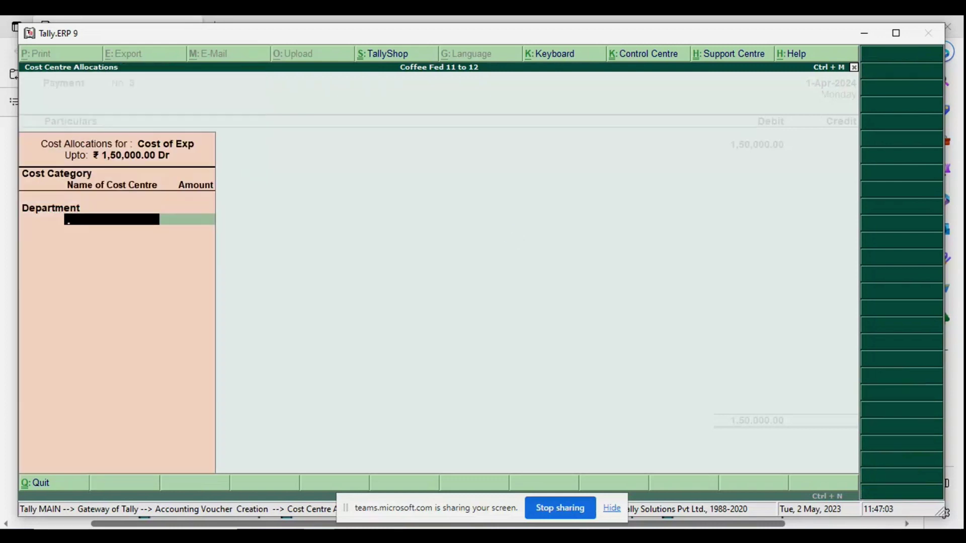
- Create a primary cost centre named Mkt, keeping its category as Employee
key("alt+c")
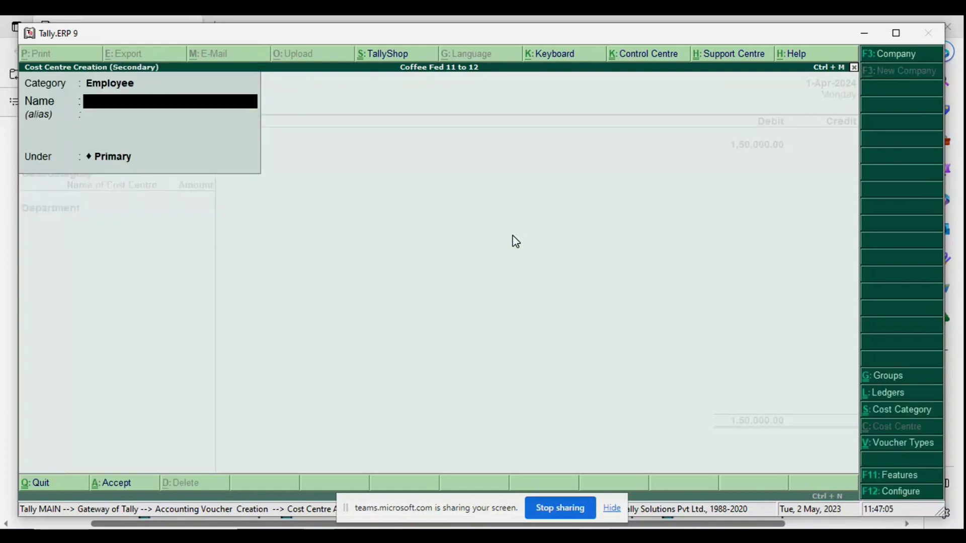
type("Mkt")
key("Escape")
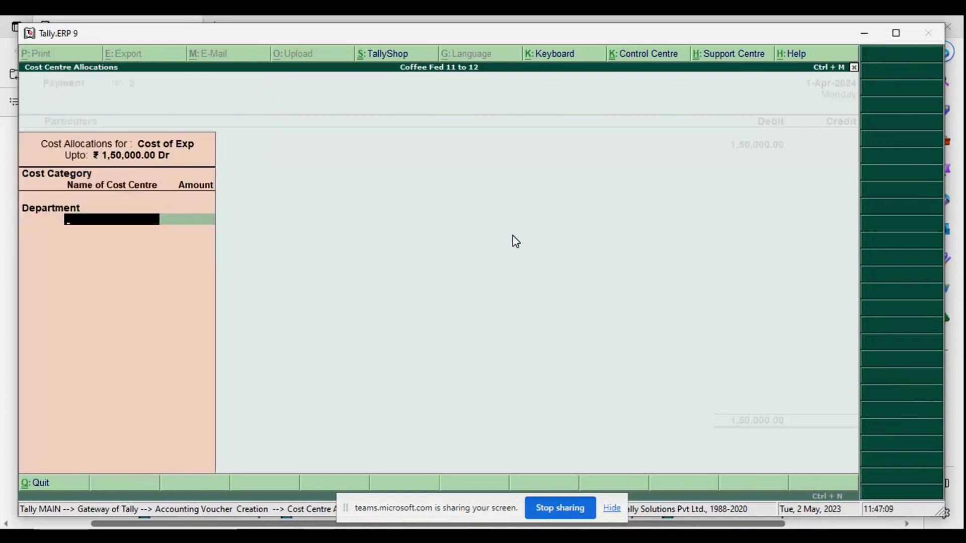
- Check the cost centres available under Primary Cost Category and Employee to locate Mkt
key("BackSpace")
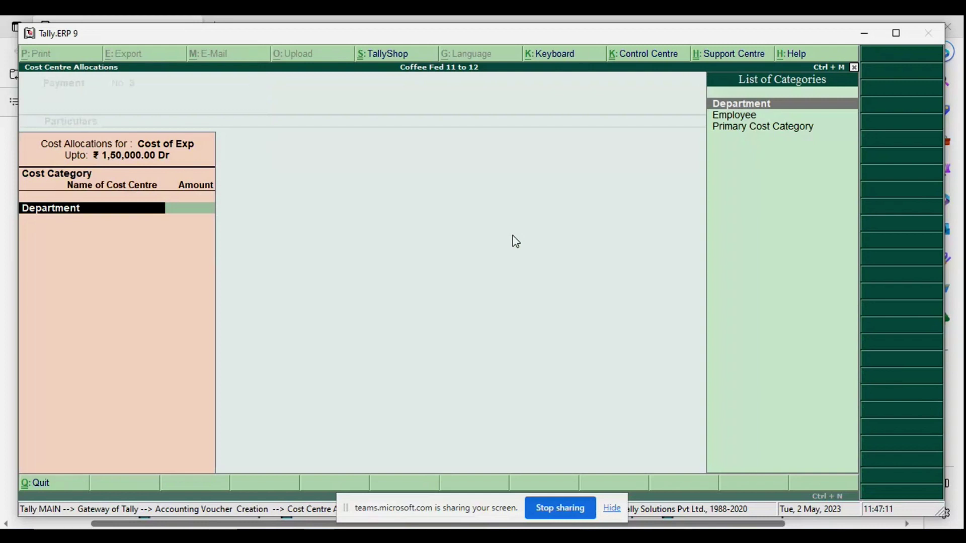
key("Down")
key("Down")
key("Return")
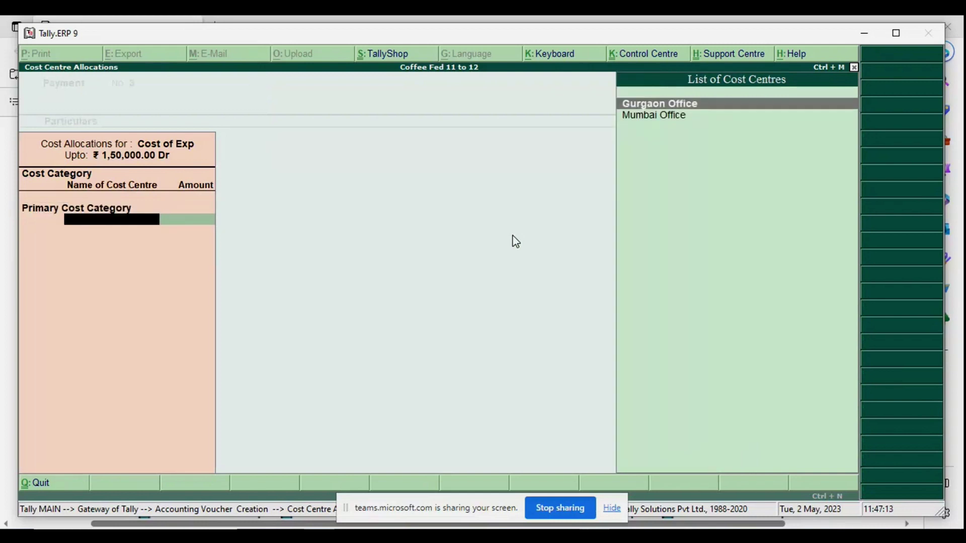
key("BackSpace")
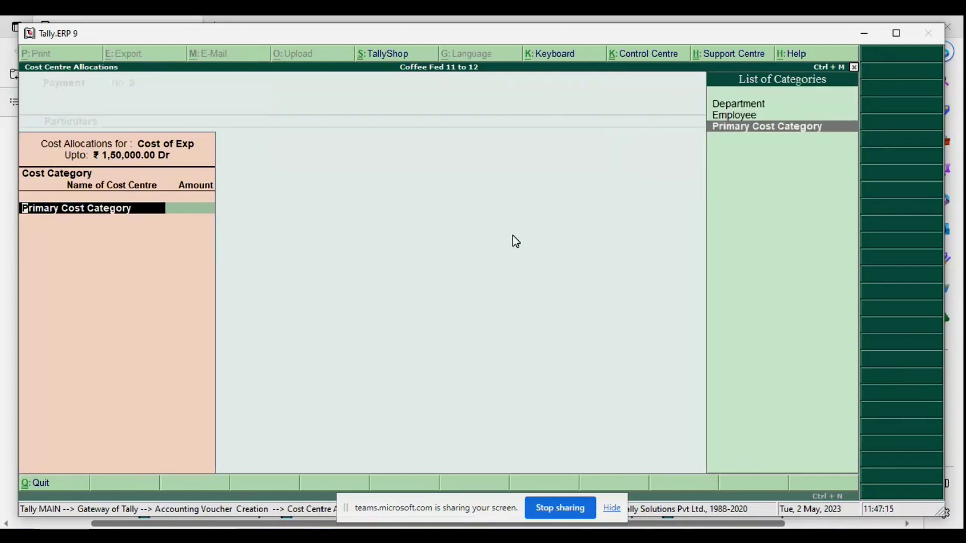
key("Up")
key("Return")
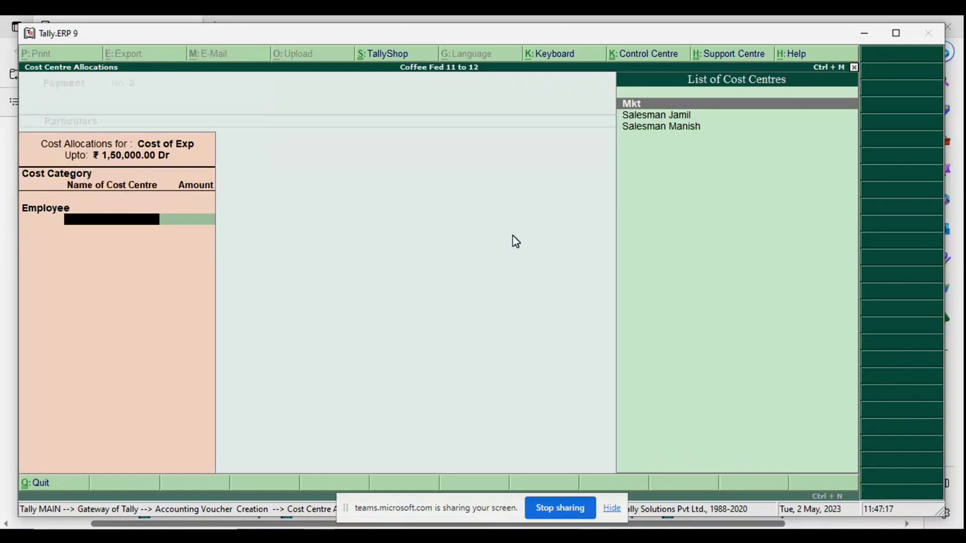
- Select Mkt in the allocation, open it for alteration, and change its cost category to Department
key("Return")
key("BackSpace")
key("ctrl+Return")
key("Return")
key("BackSpace")
key("BackSpace")
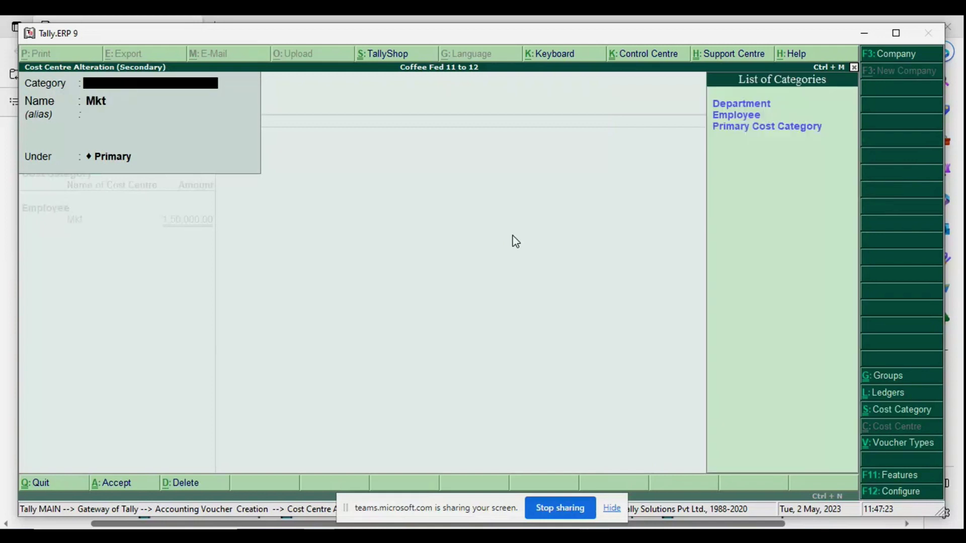
key("Up")
key("Return")
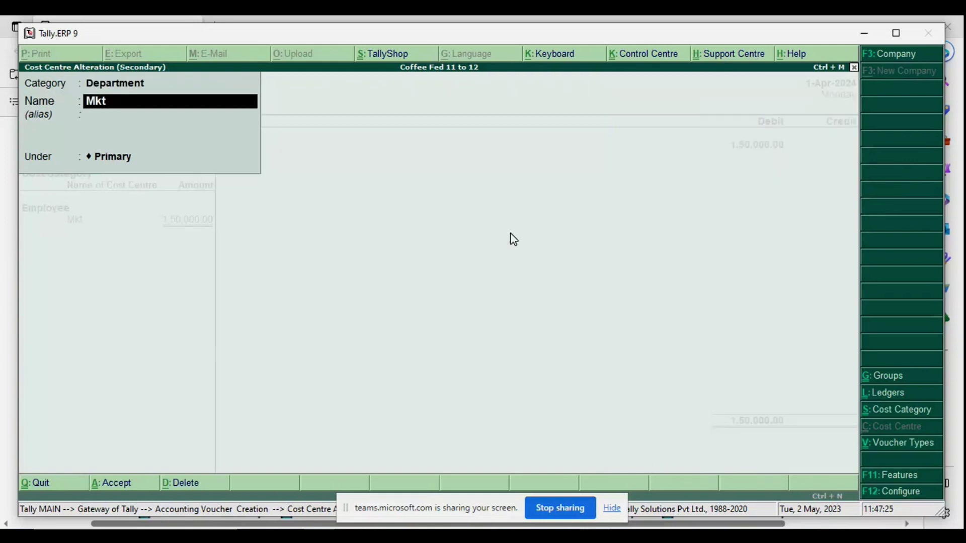
key("y")
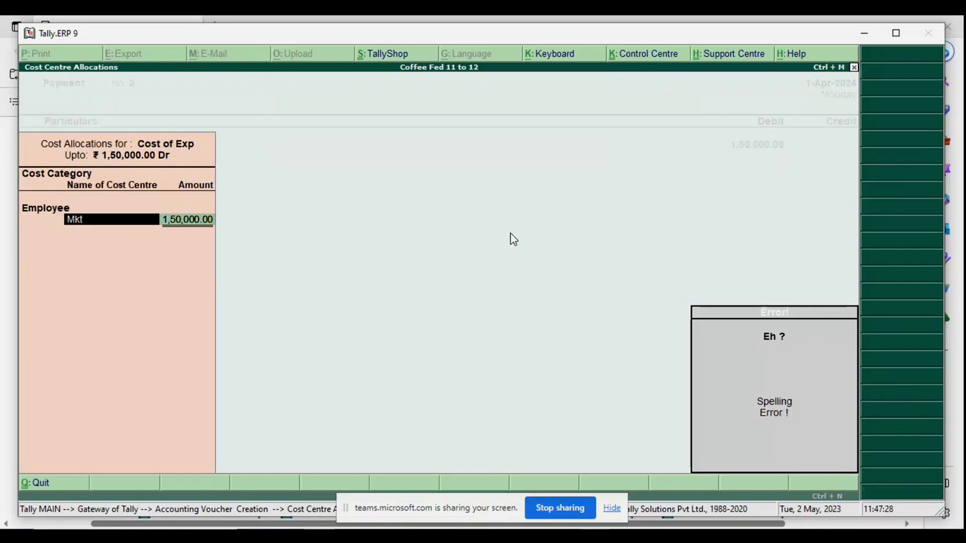
- Change the allocation's cost category to Department, keeping Mkt as its cost centre
key("BackSpace")
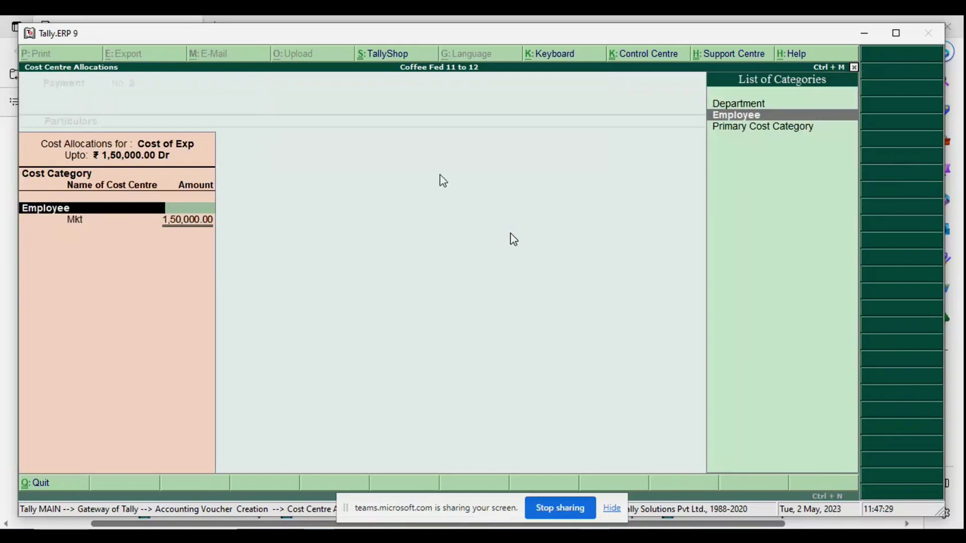
key("Up")
key("Return")
key("Return")
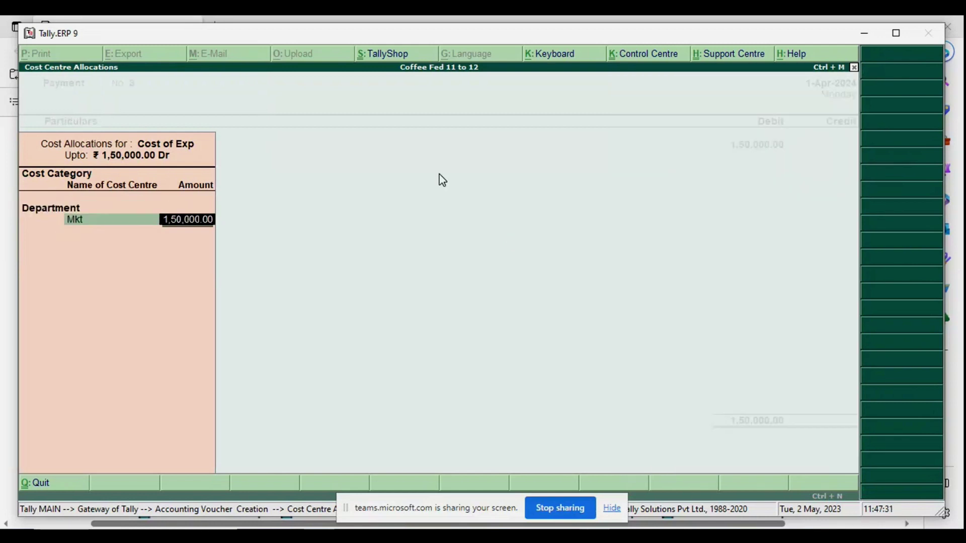
- Consult the PDF's Department allocation table and allocate 90,000 to the Mkt cost centre
key("alt+Tab")
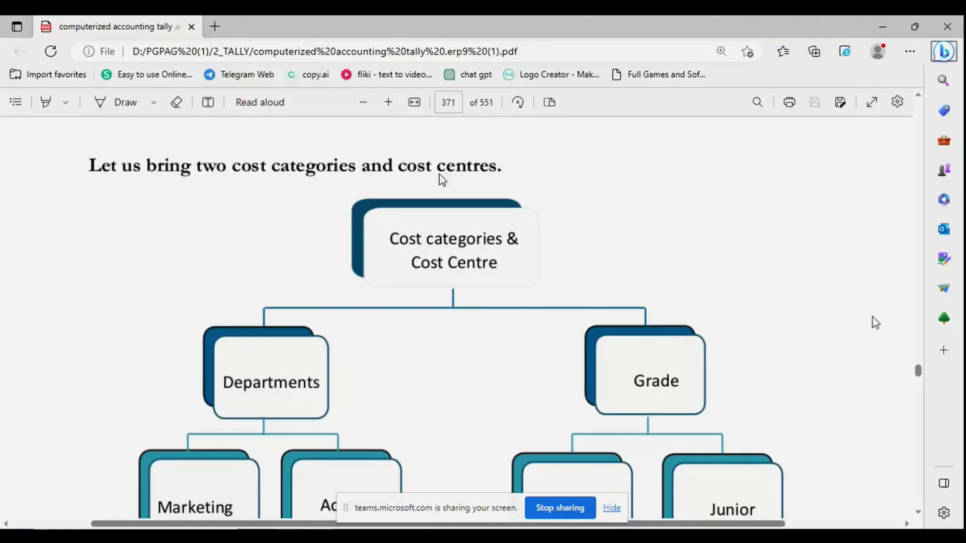
scroll(327, 425, "down", 15)
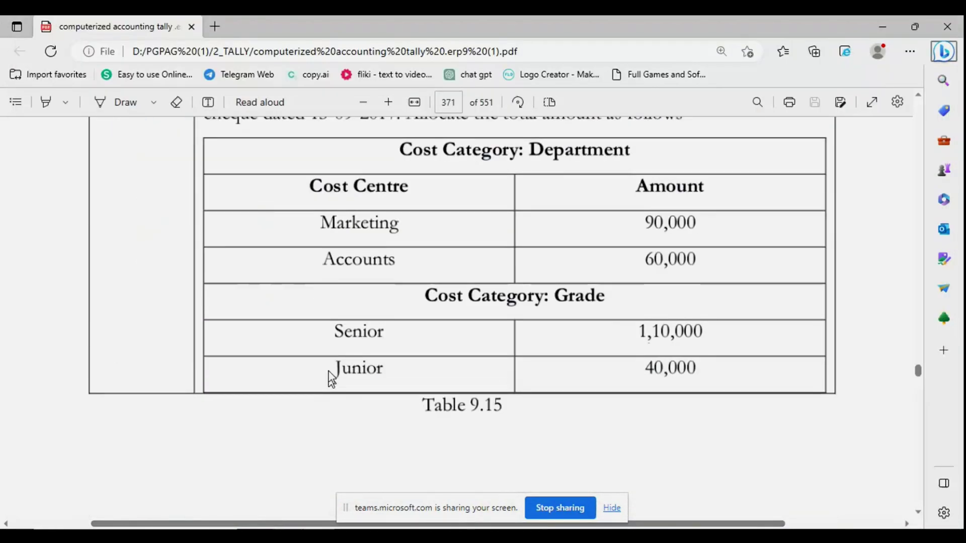
key("alt+Tab")
type("90000")
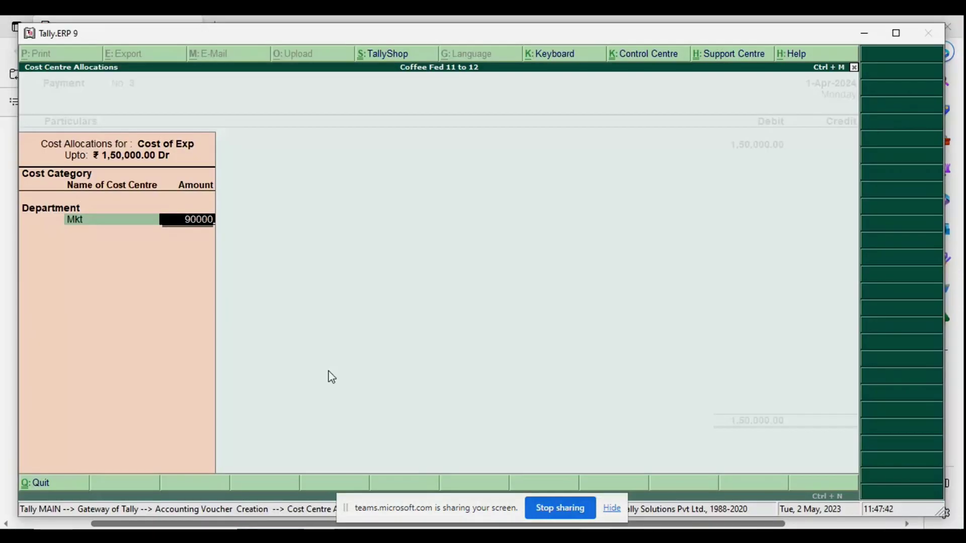
key("Return")
- Create a primary cost centre named Accounts under the Department category and allocate 60,000 to it
key("alt+c")
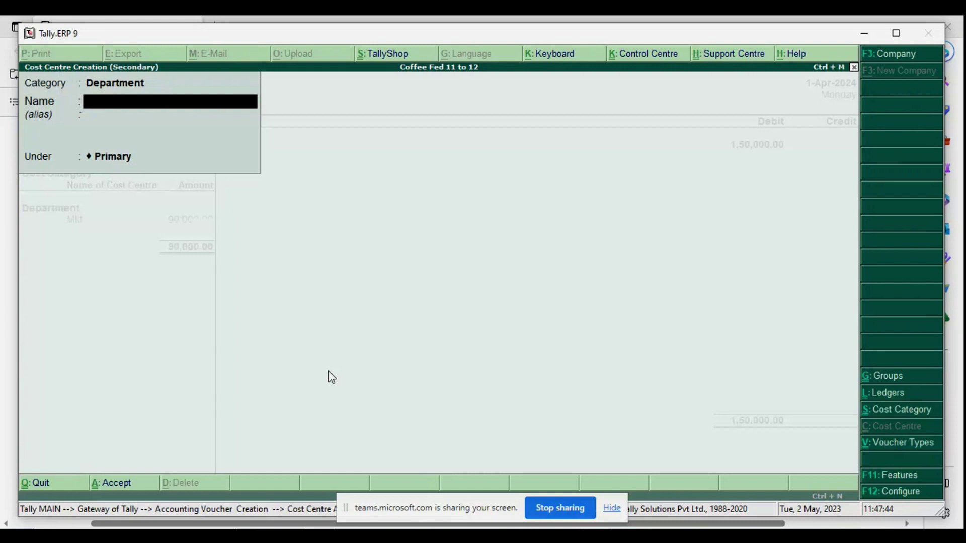
type("Accounts")
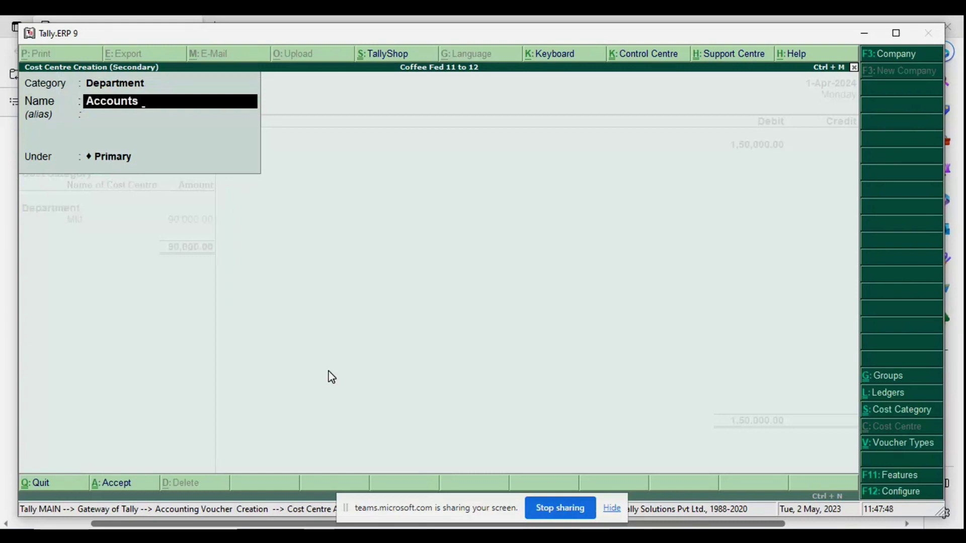
key("Return")
key("Return")
key("Return")
key("Return")
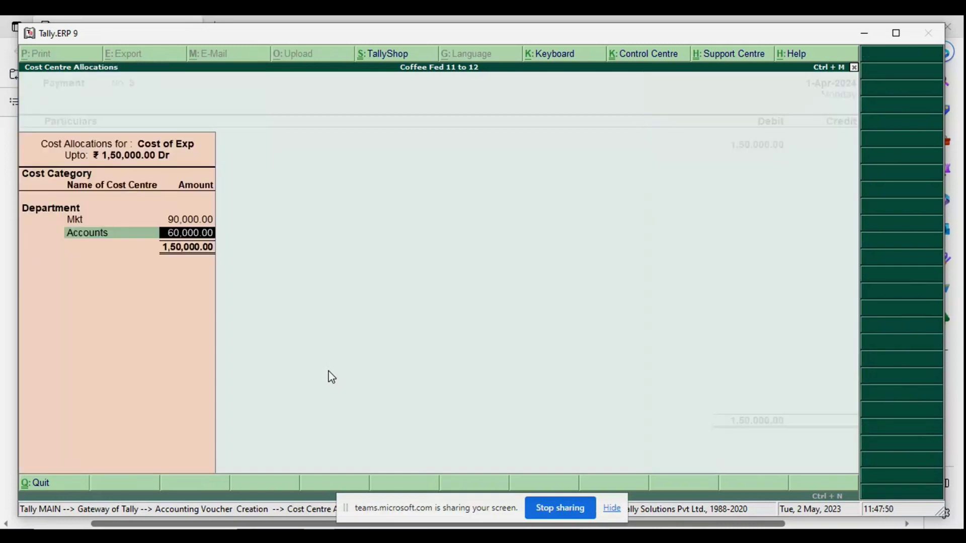
key("Return")
key("Return")
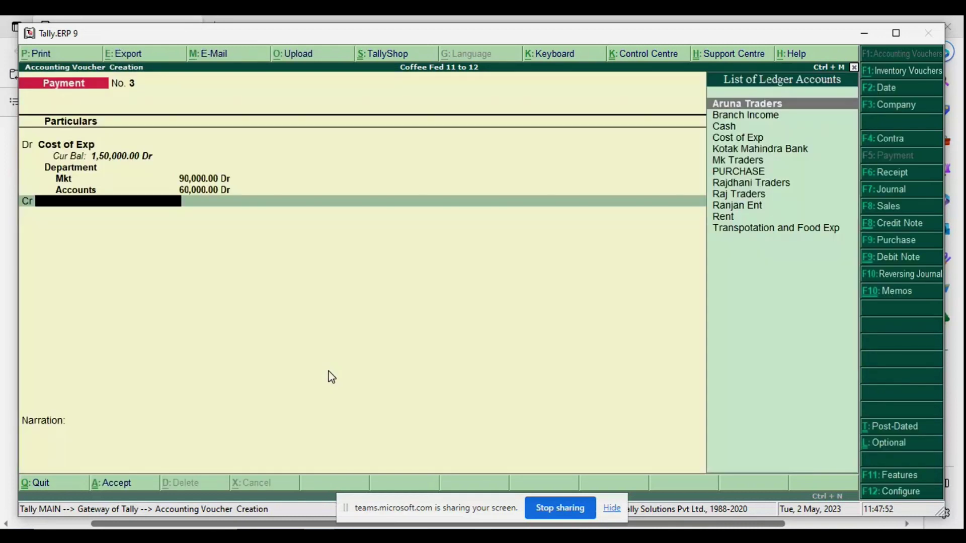
- Credit Cash with 1,50,000 and save the payment voucher without a narration
key("Down")
key("Down")
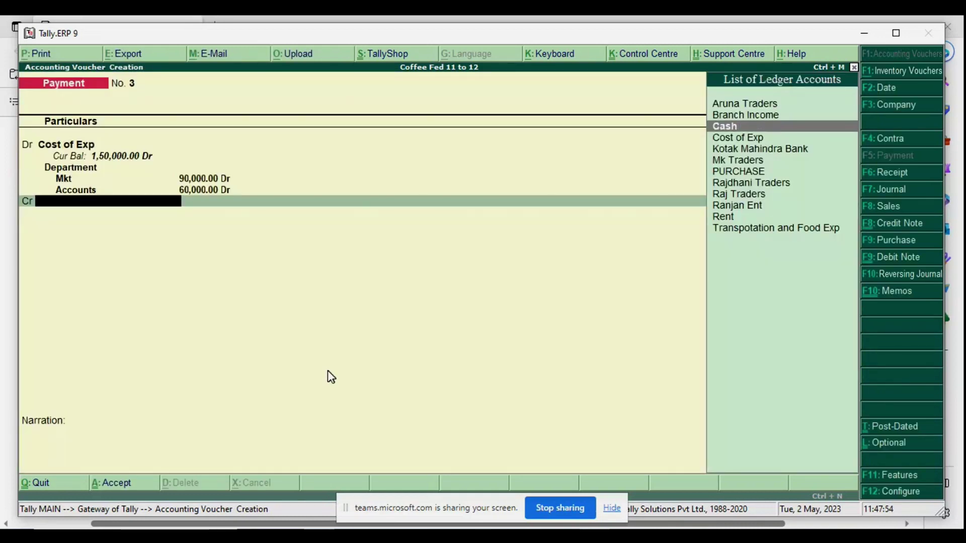
key("Return")
key("Return")
key("Return")
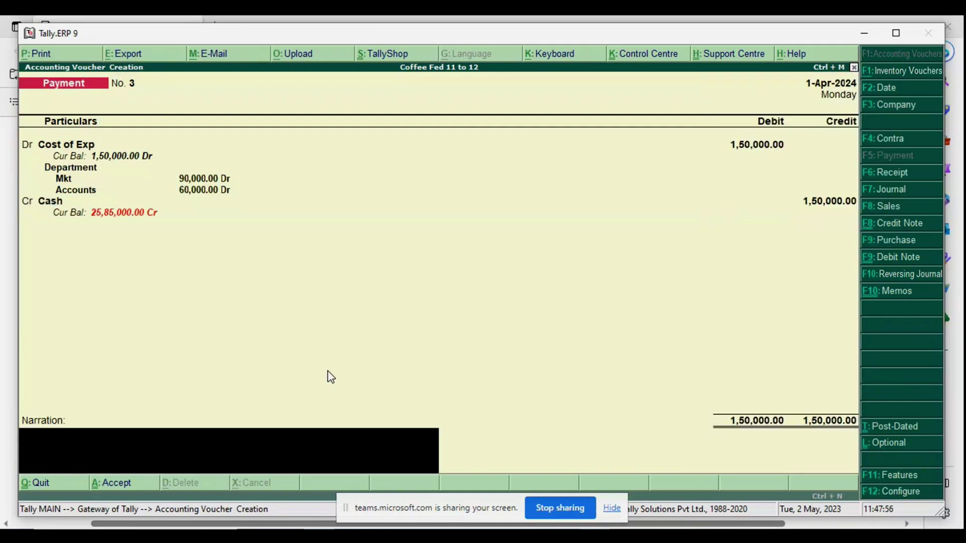
key("Return")
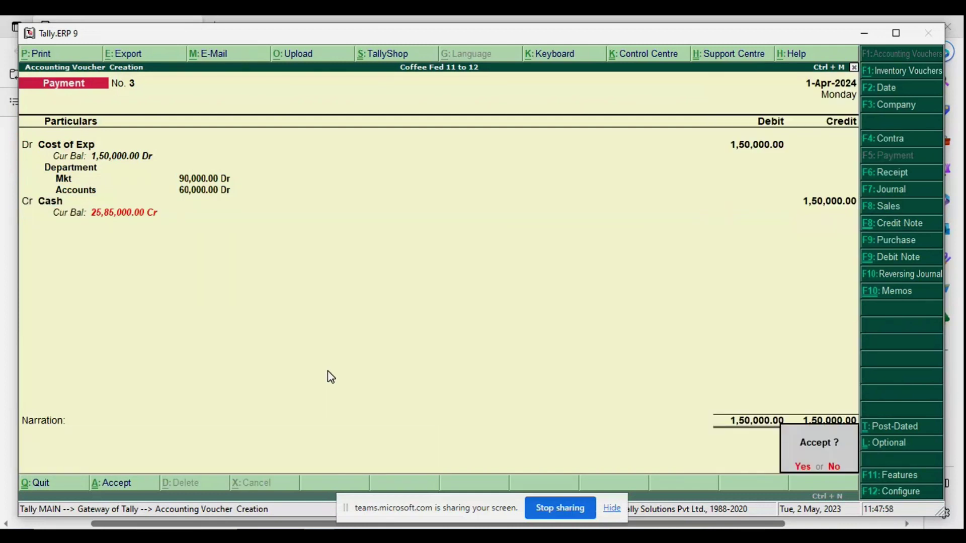
key("Return")
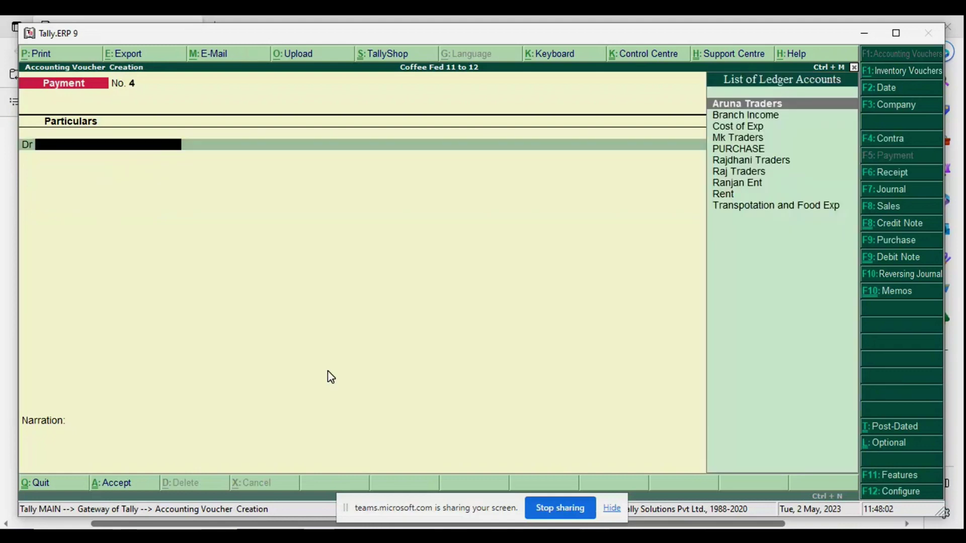
- Check the Grade allocation in the PDF and reopen payment voucher No. 3 at a blank cost category line below the Accounts allocation
key("alt+Tab")
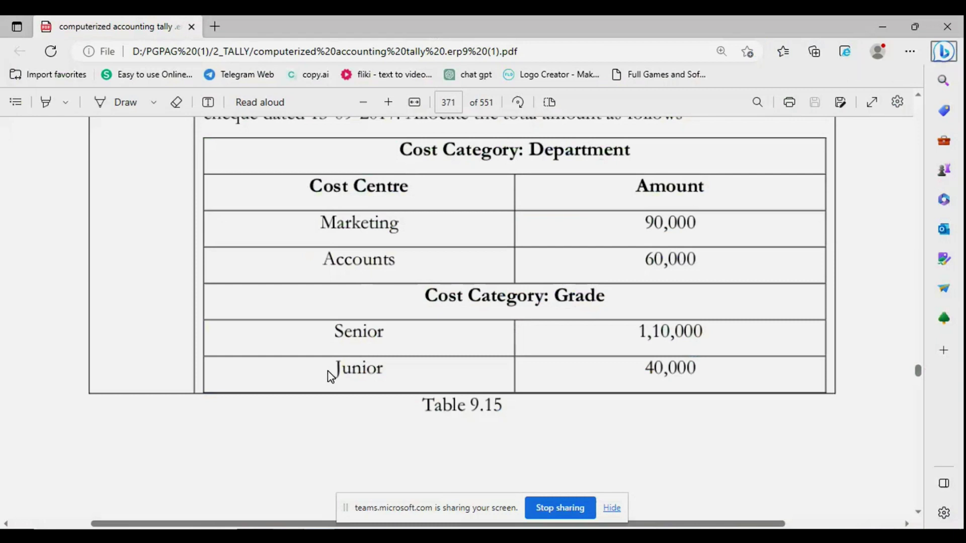
key("alt+Tab")
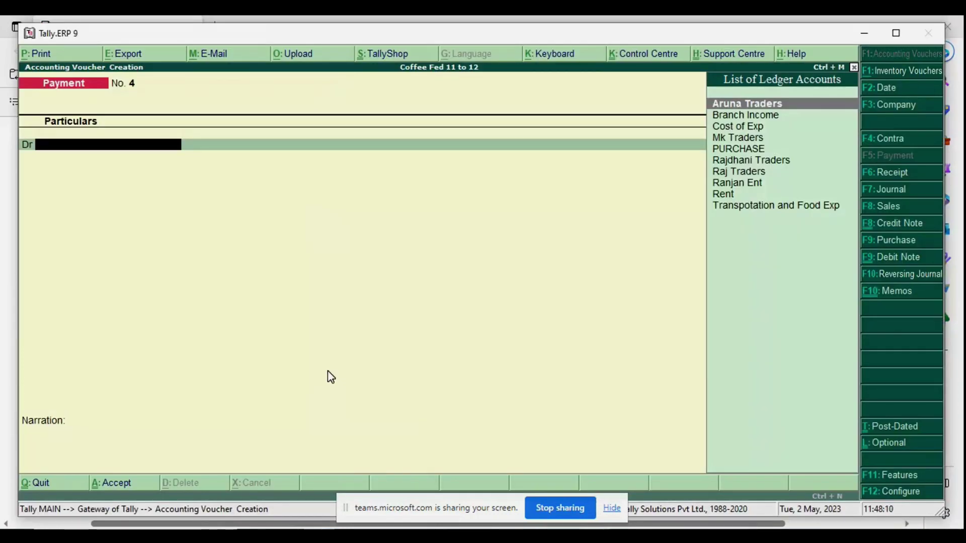
key("Page_Up")
key("Return")
key("Return")
key("Return")
key("Return")
key("Return")
key("Return")
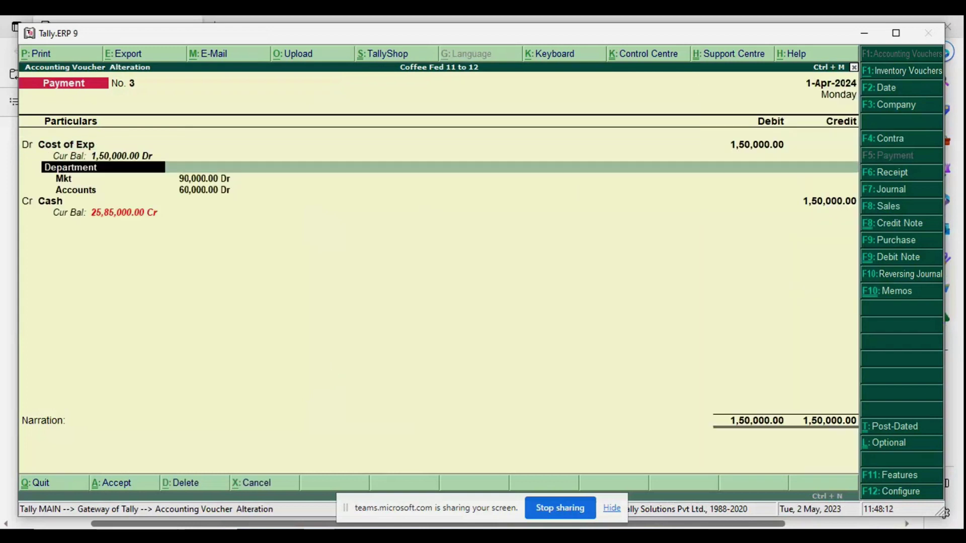
key("Return")
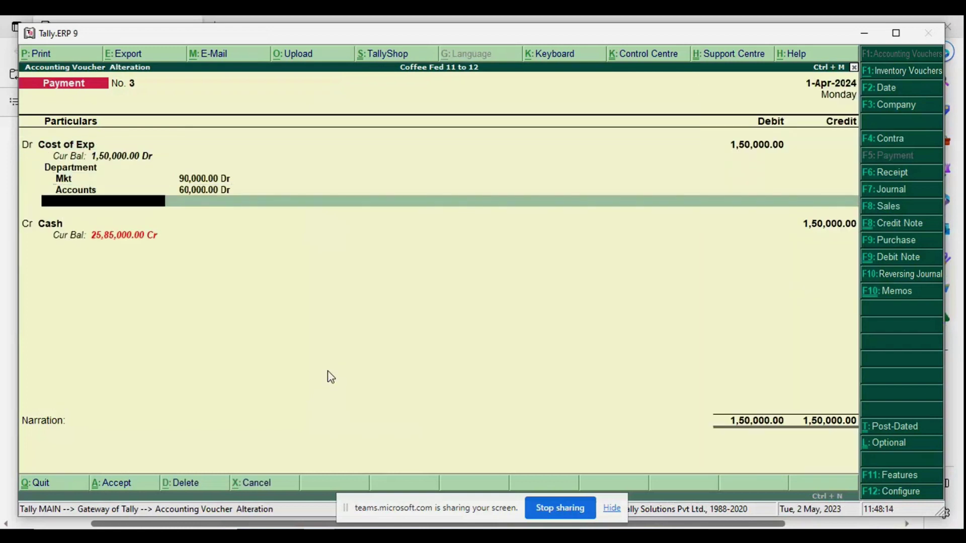
- Create a cost category named Grade and add it to the Cost of Exp allocation
key("alt+c")
type("Grade")
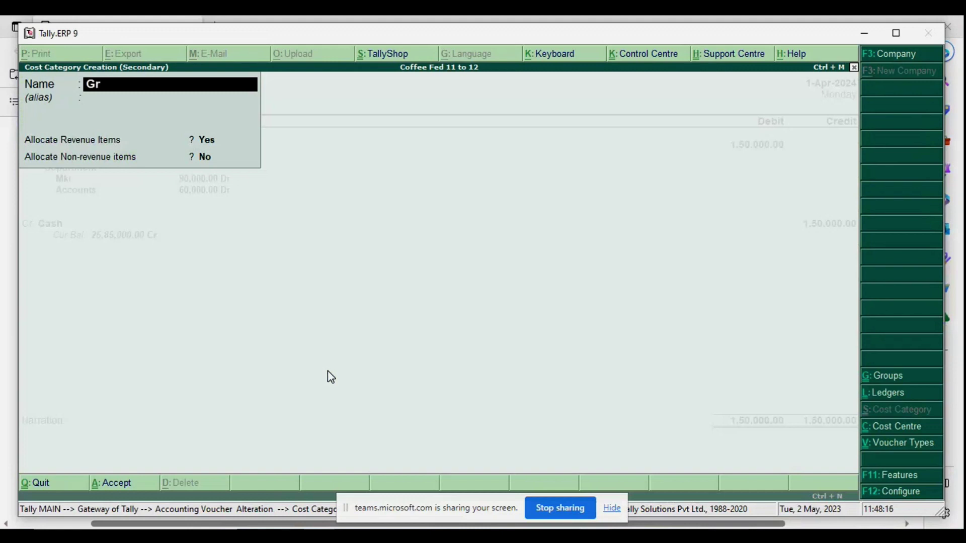
key("Return")
key("Return")
type("y")
key("Return")
key("y")
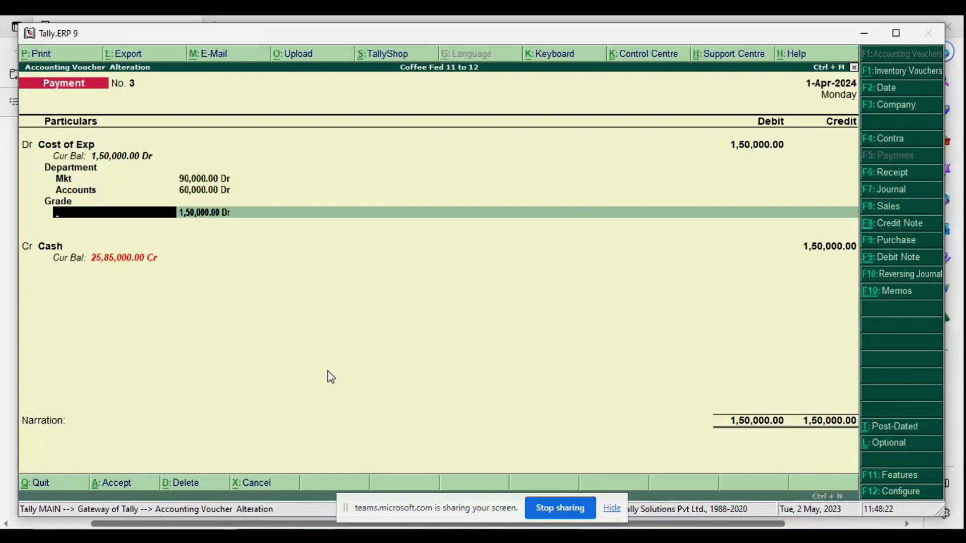
- Consult the PDF's Grade table and create a primary cost centre named Senior, keeping its category as Department
key("alt+c")
key("alt+Tab")
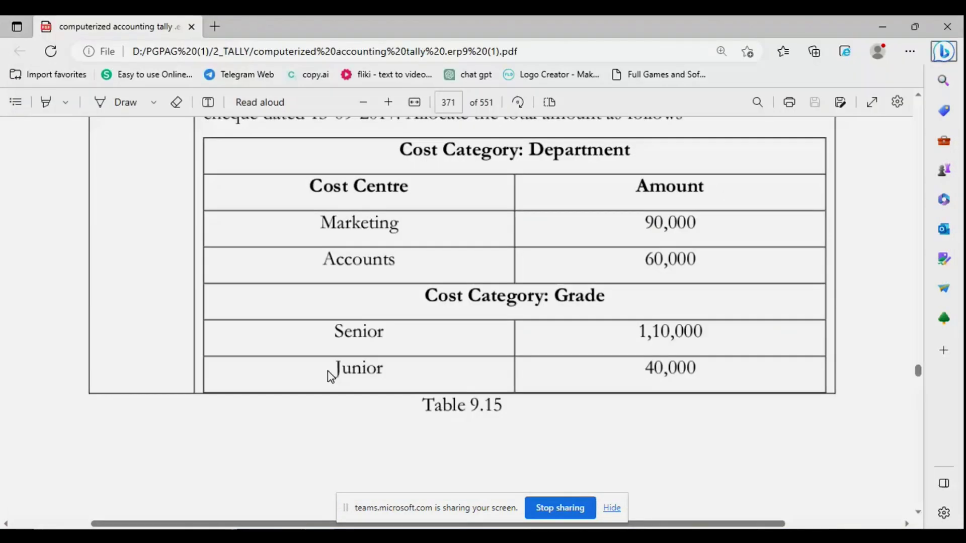
key("alt+Tab")
type("Senior")
key("Return")
key("Return")
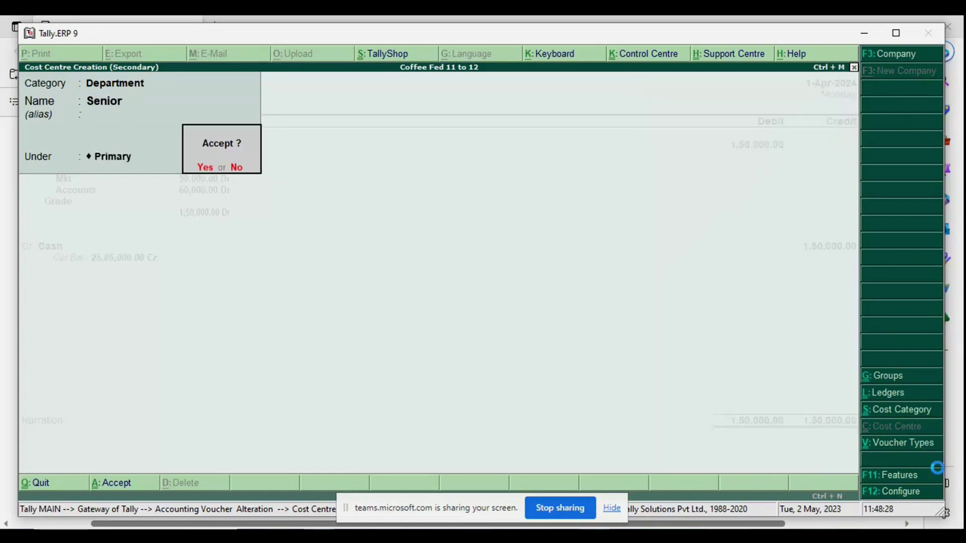
key("Return")
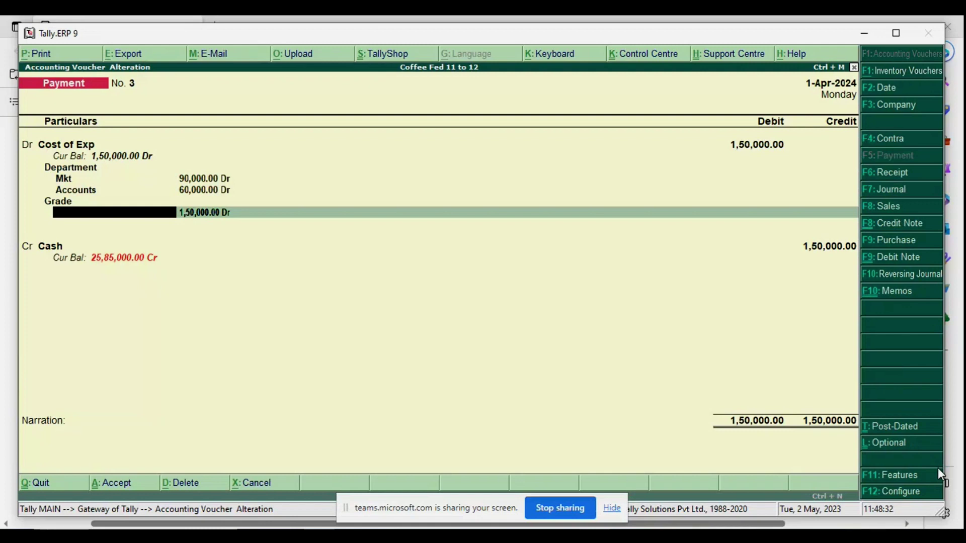
- Check the cost centres available under Employee, Primary Cost Category and Grade to locate Senior
key("BackSpace")
key("Up")
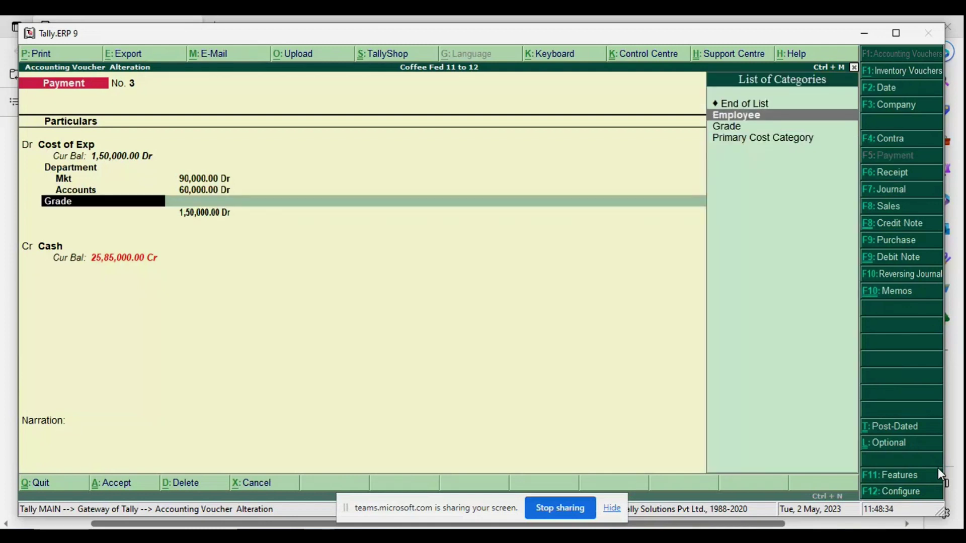
key("Return")
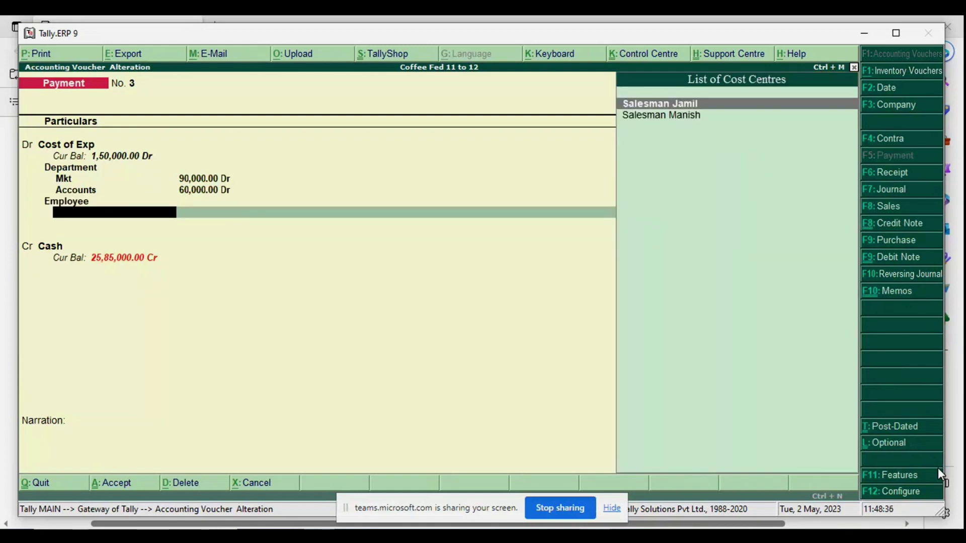
key("BackSpace")
key("Down")
key("Down")
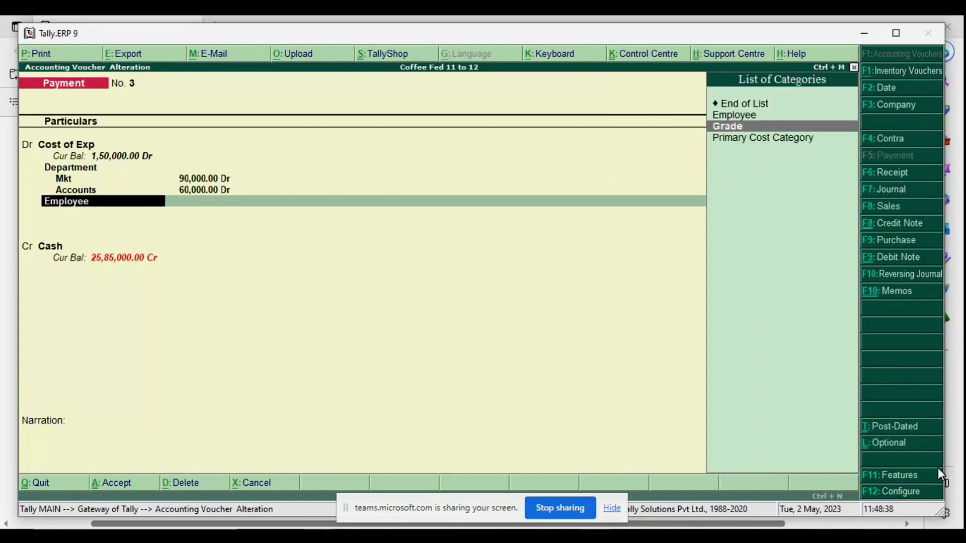
key("Return")
key("BackSpace")
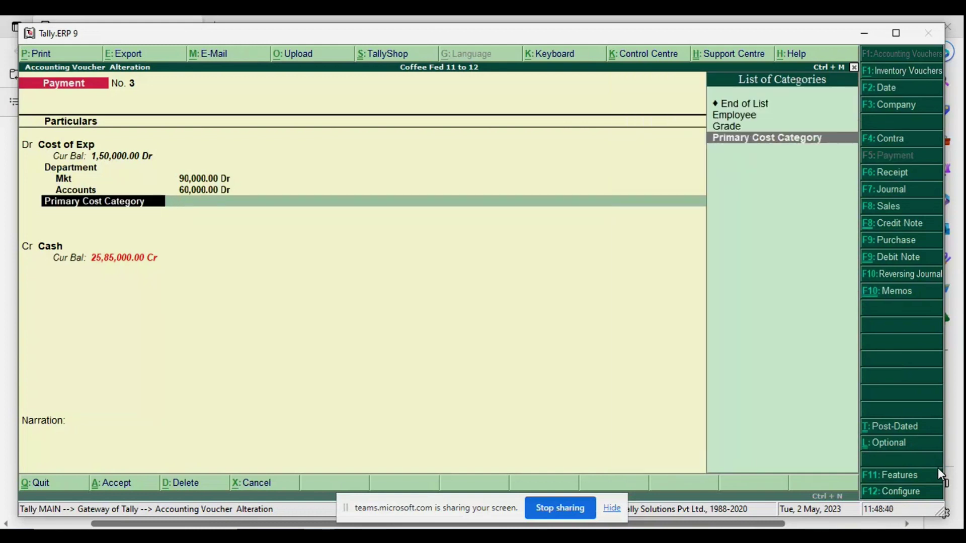
key("Up")
key("Return")
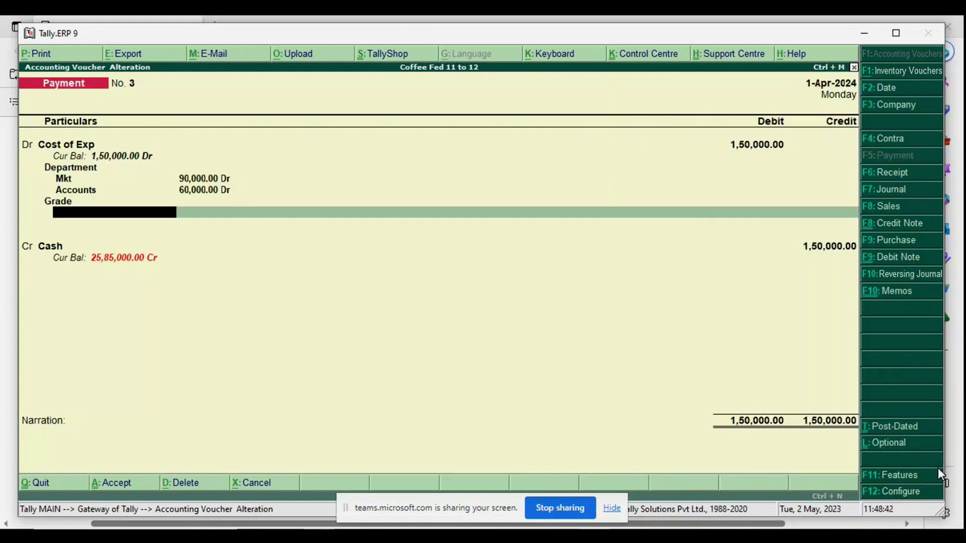
- Stay in the voucher and remove the Grade category line from the Cost of Exp allocation
key("Escape")
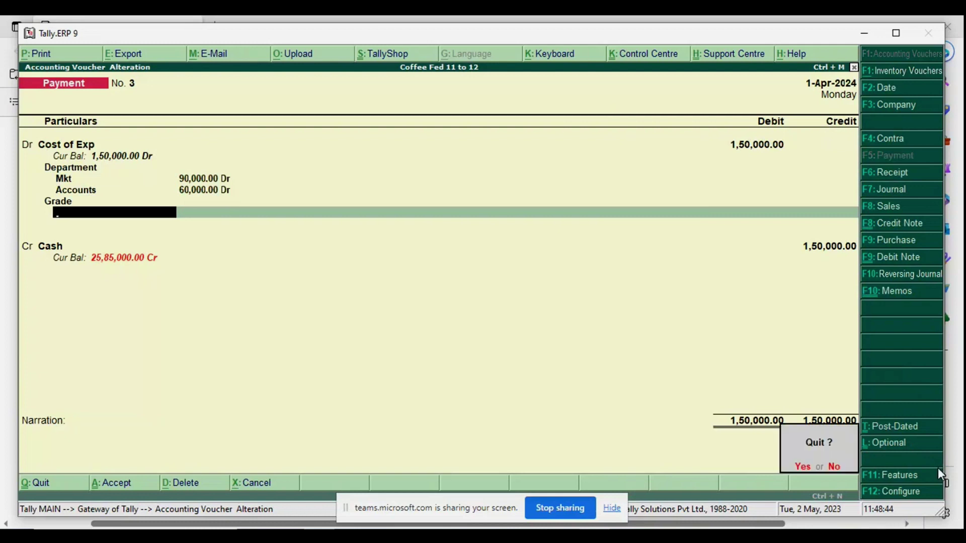
key("n")
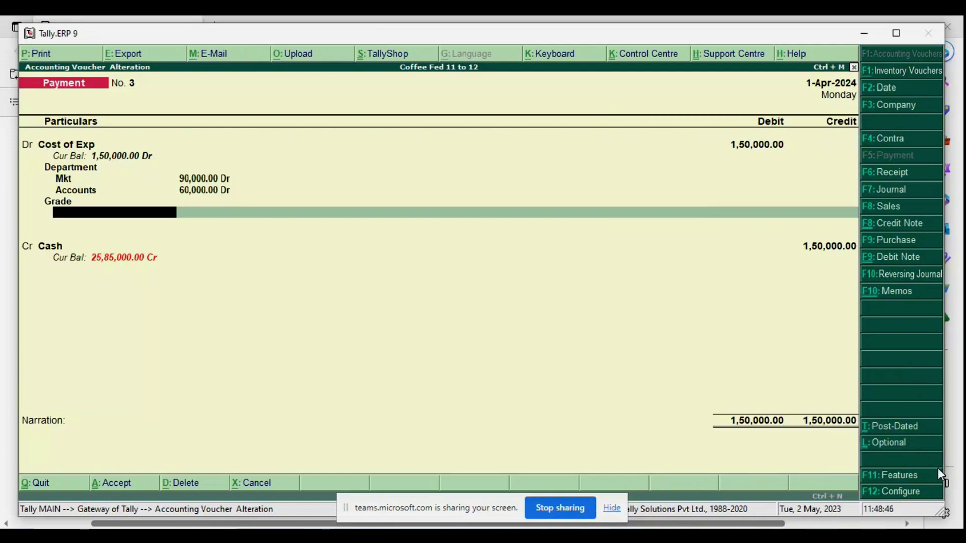
key("BackSpace")
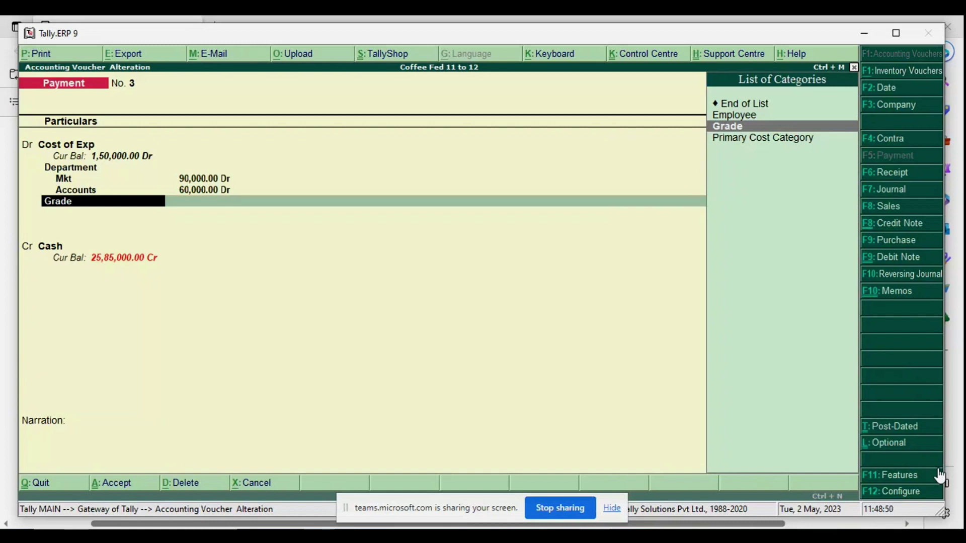
key("Up")
key("Up")
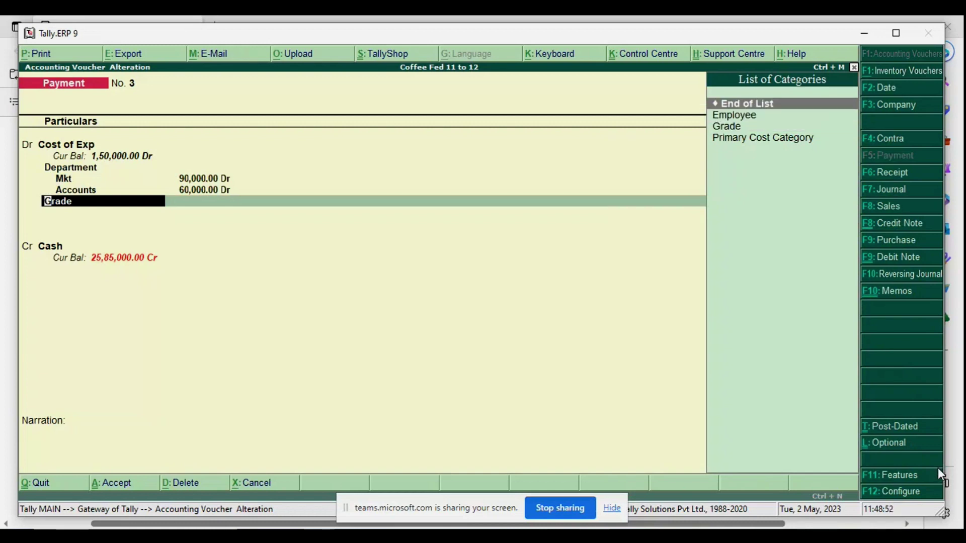
key("Return")
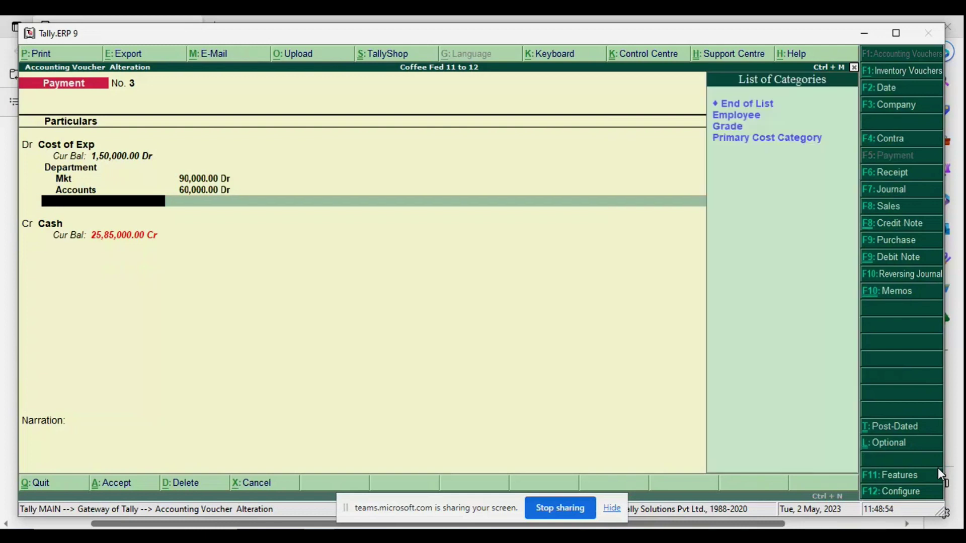
- Replace Mkt with Senior on the first cost centre line of the Department allocation
key("BackSpace")
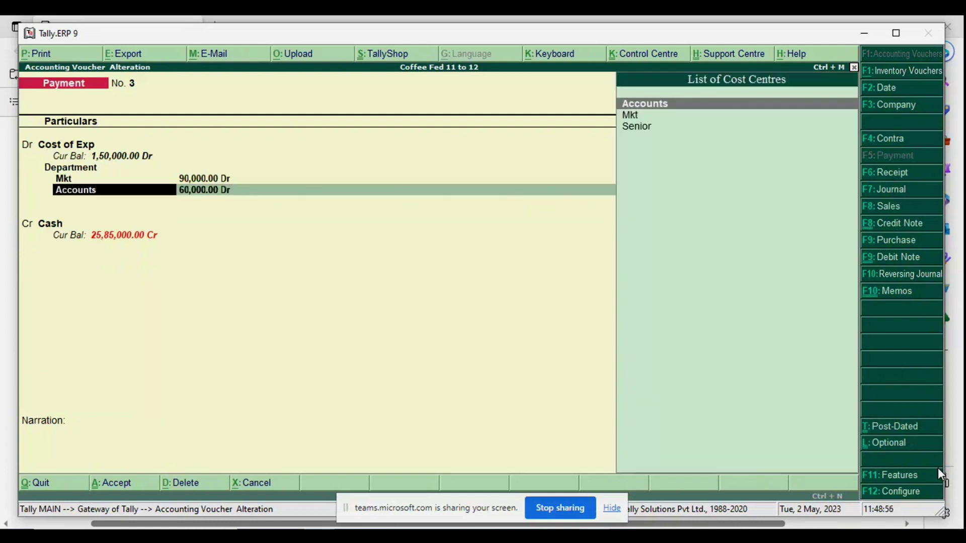
key("BackSpace")
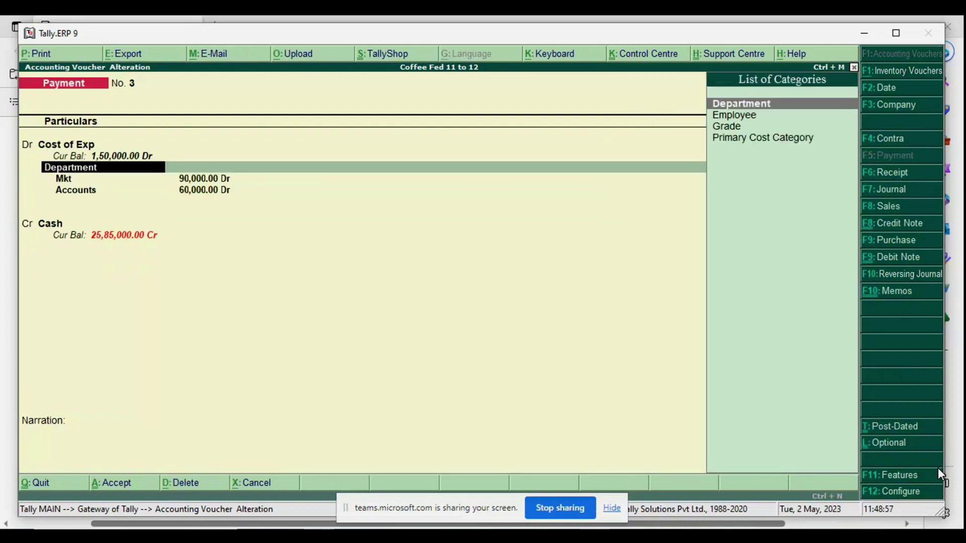
key("Return")
key("Down")
key("Return")
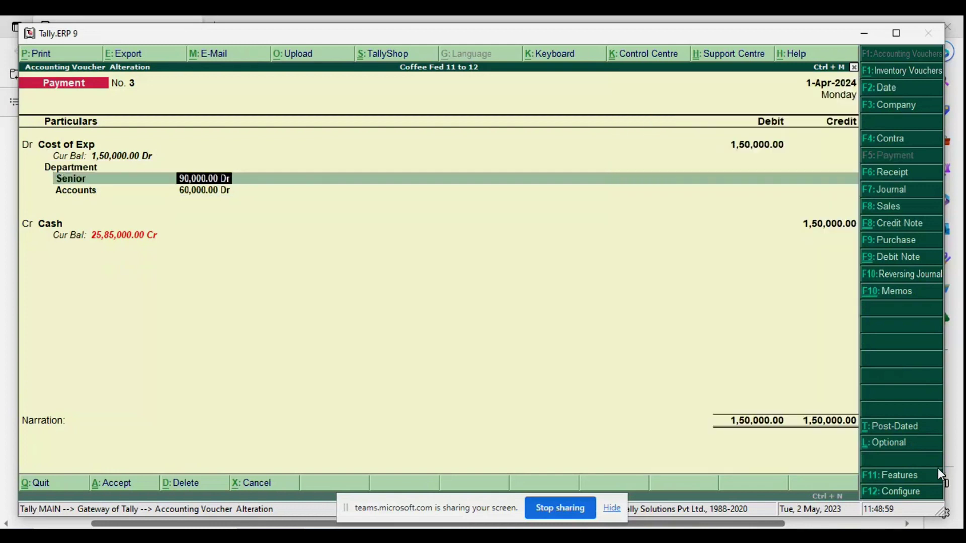
key("BackSpace")
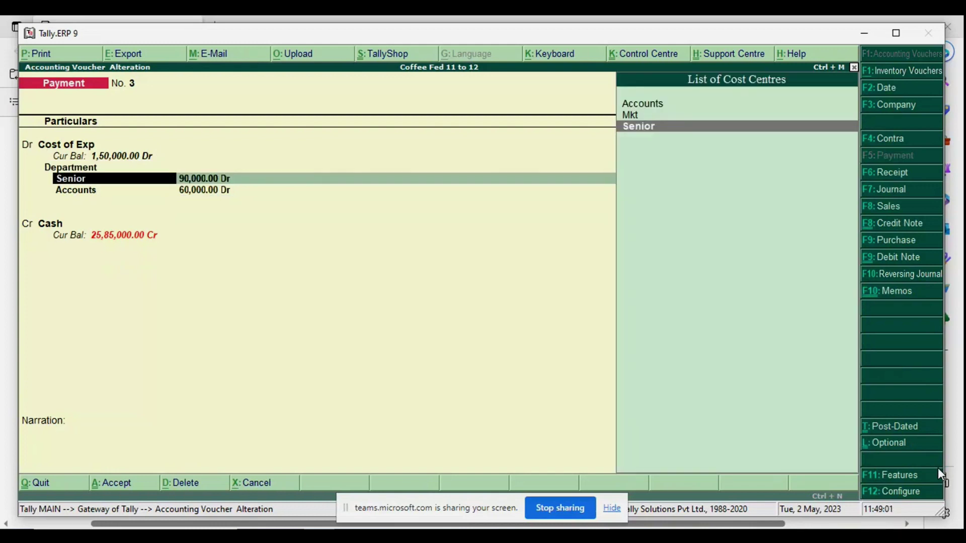
- Alter the Senior cost centre from within the voucher, setting its category to Grade, and save it
key("ctrl+Return")
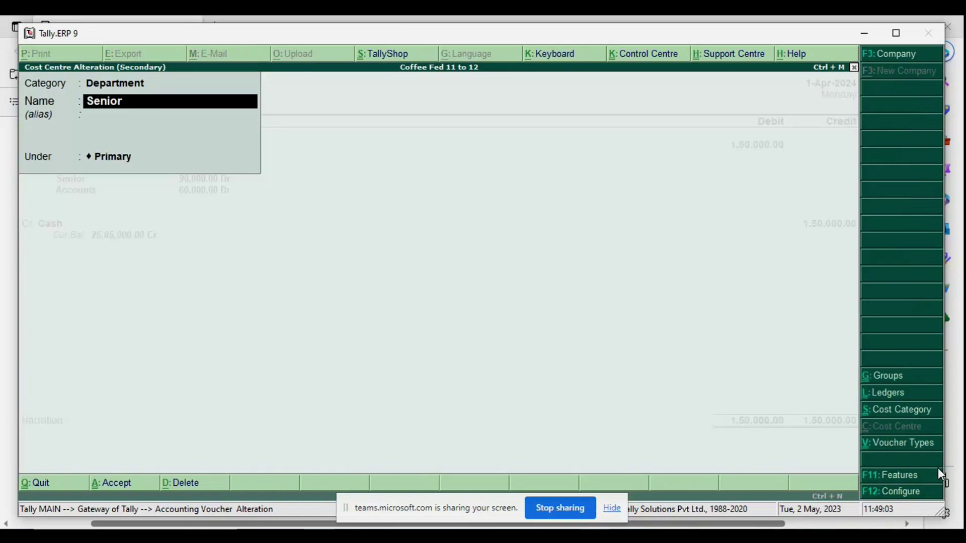
key("BackSpace")
key("BackSpace")
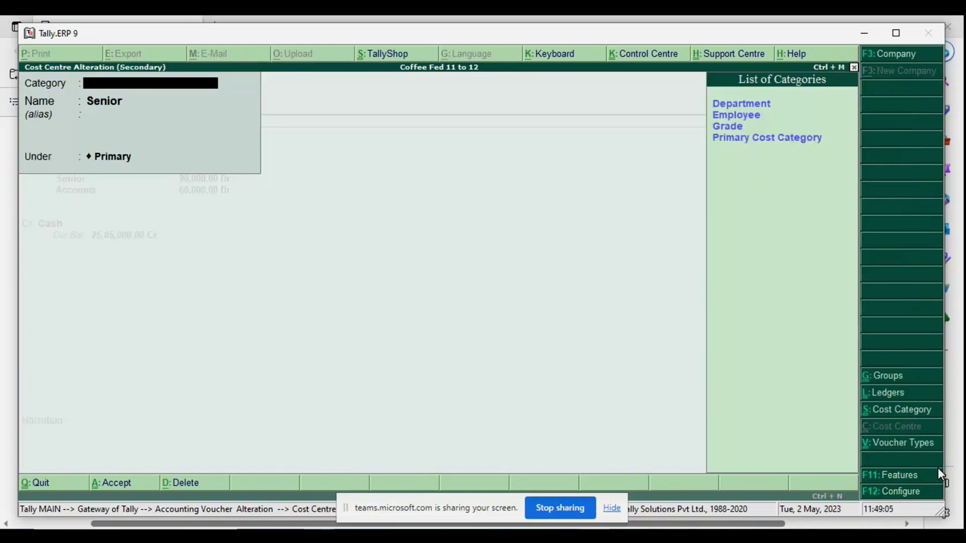
key("Down")
key("Down")
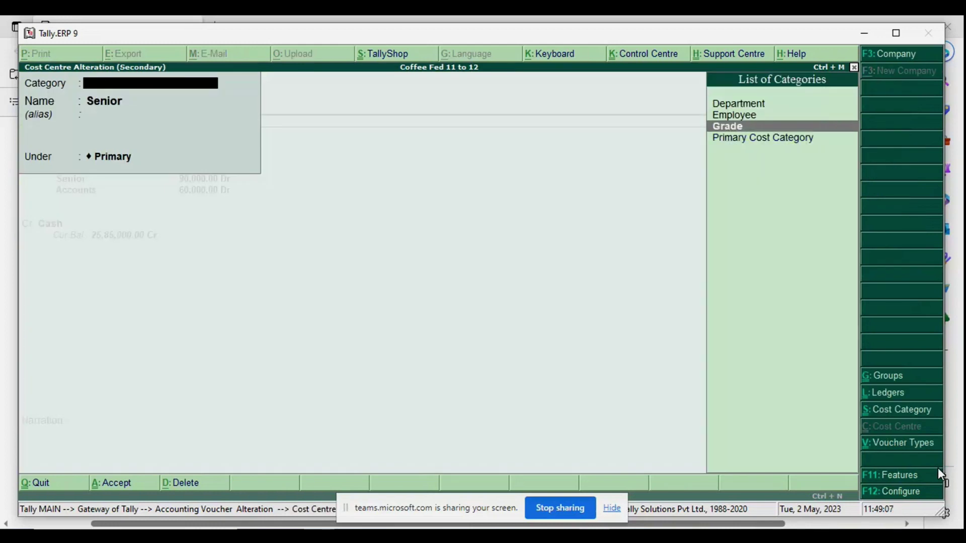
key("Return")
key("Return")
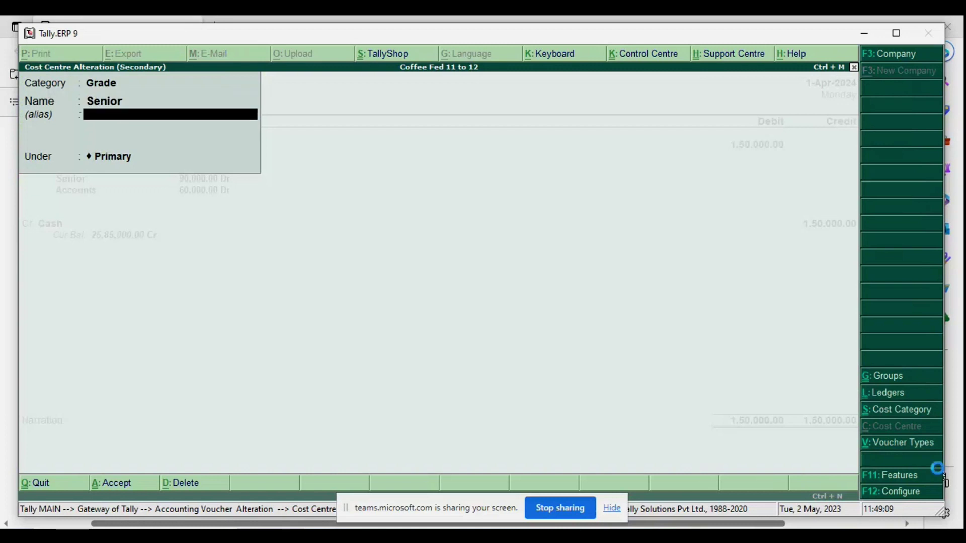
key("ctrl+a")
- Restore Mkt as the first Department cost centre and keep the Accounts line as entered
type("M")
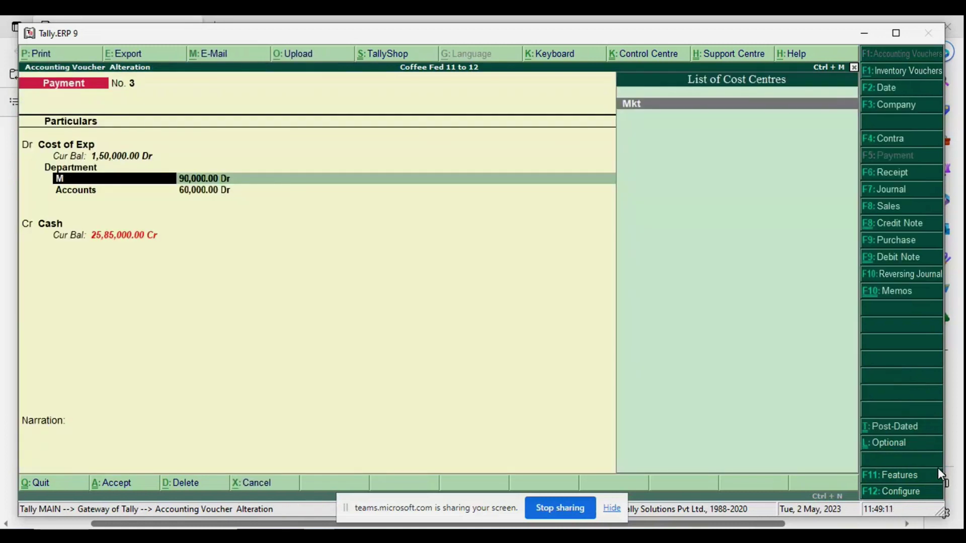
key("Return")
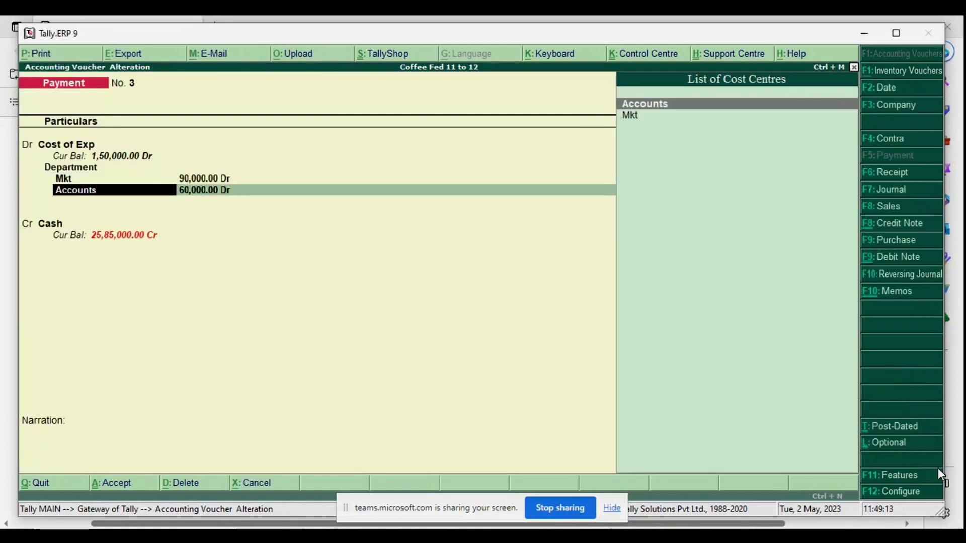
key("Return")
key("Return")
- Add the Grade category to the Cost of Exp allocation and allocate 90,000 to its Senior cost centre
key("Down")
key("Down")
key("Return")
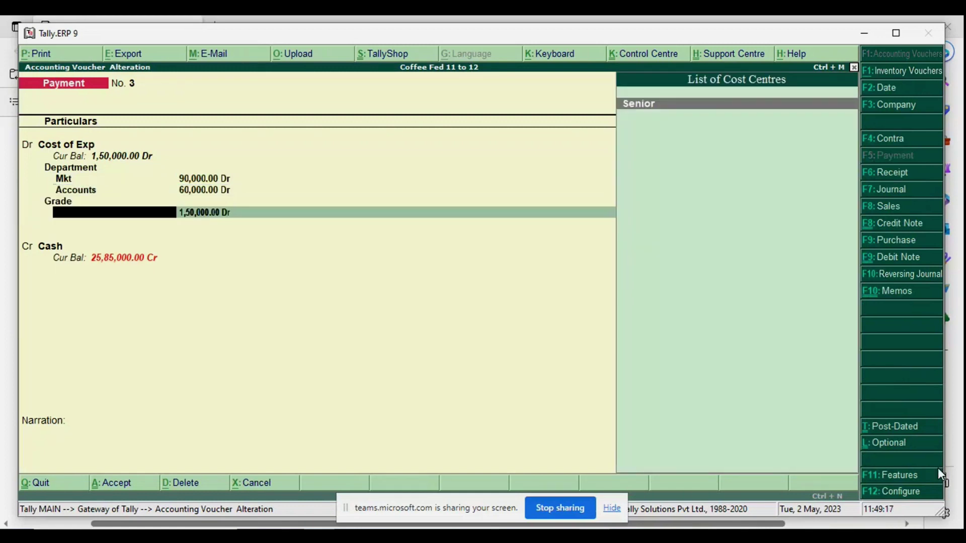
key("Return")
type("90000")
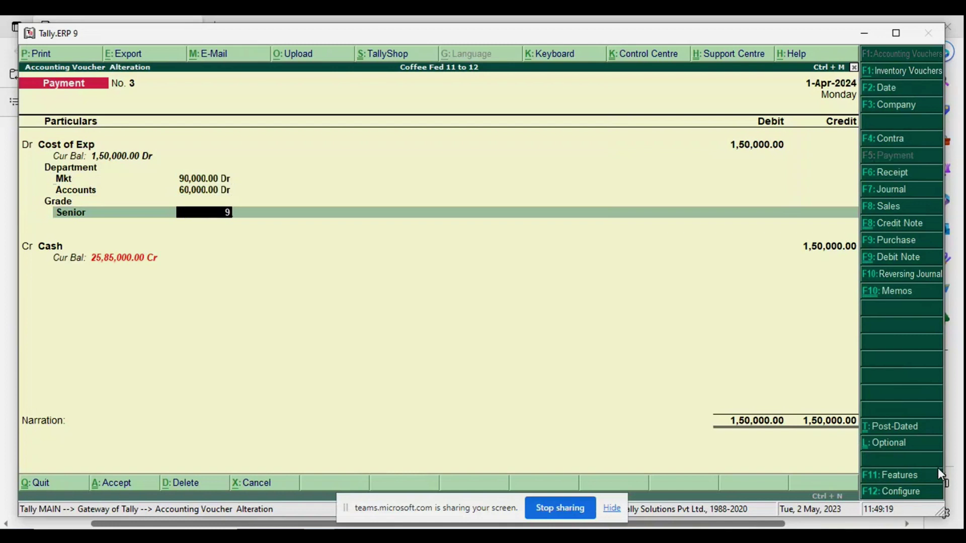